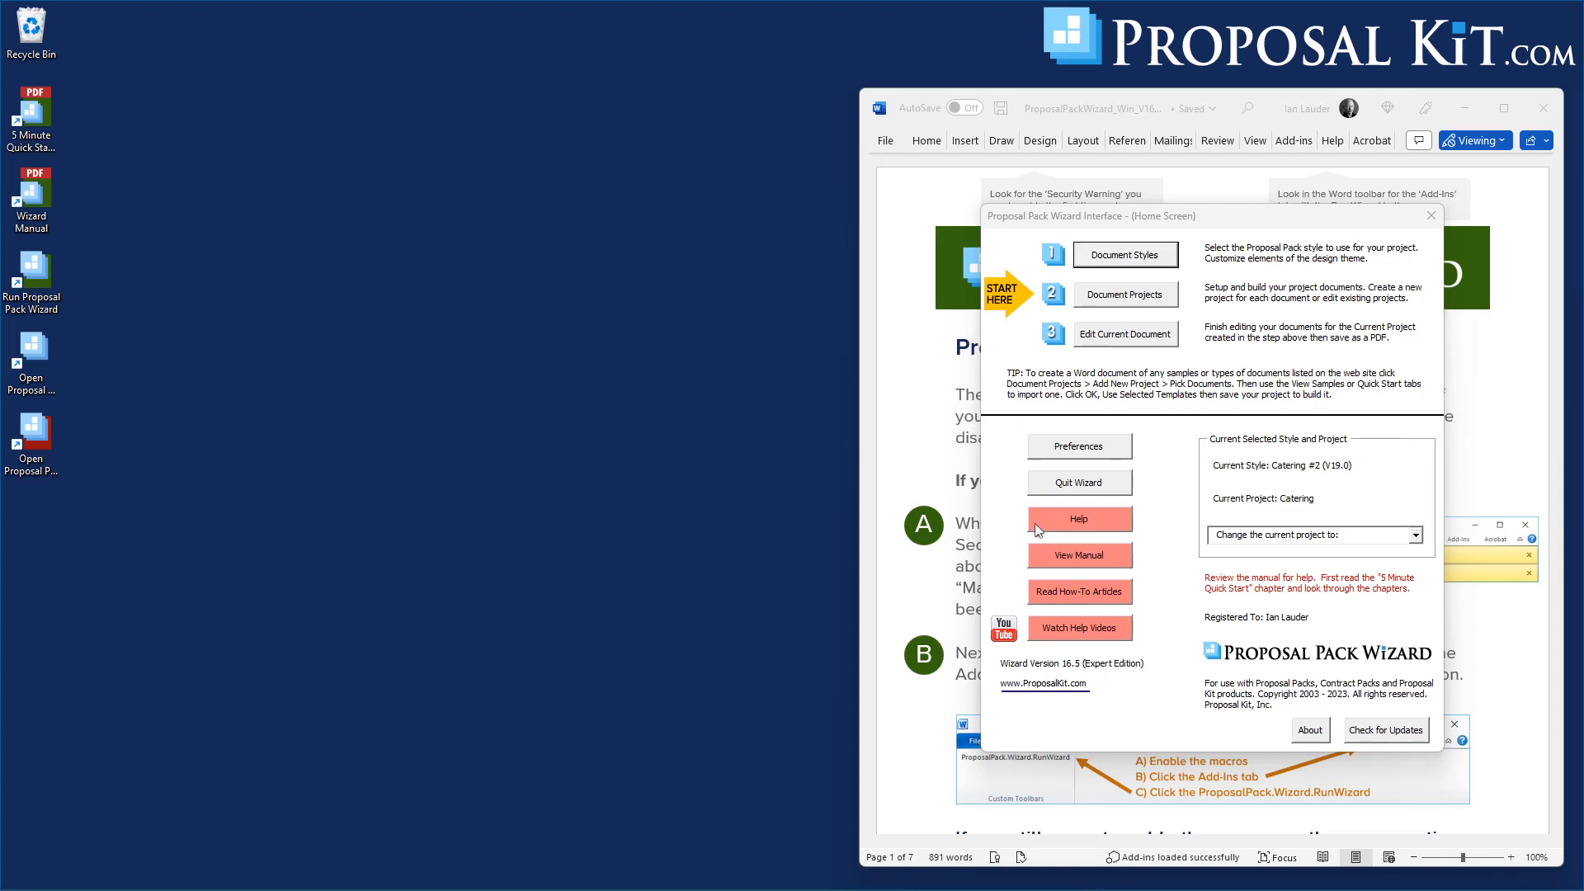
- Open the Catering project's Cost Summary Calculator spreadsheet for editing and look over its cost categories up to the Appetizers section
{"action": "left_click", "coordinate": [1119, 338]}
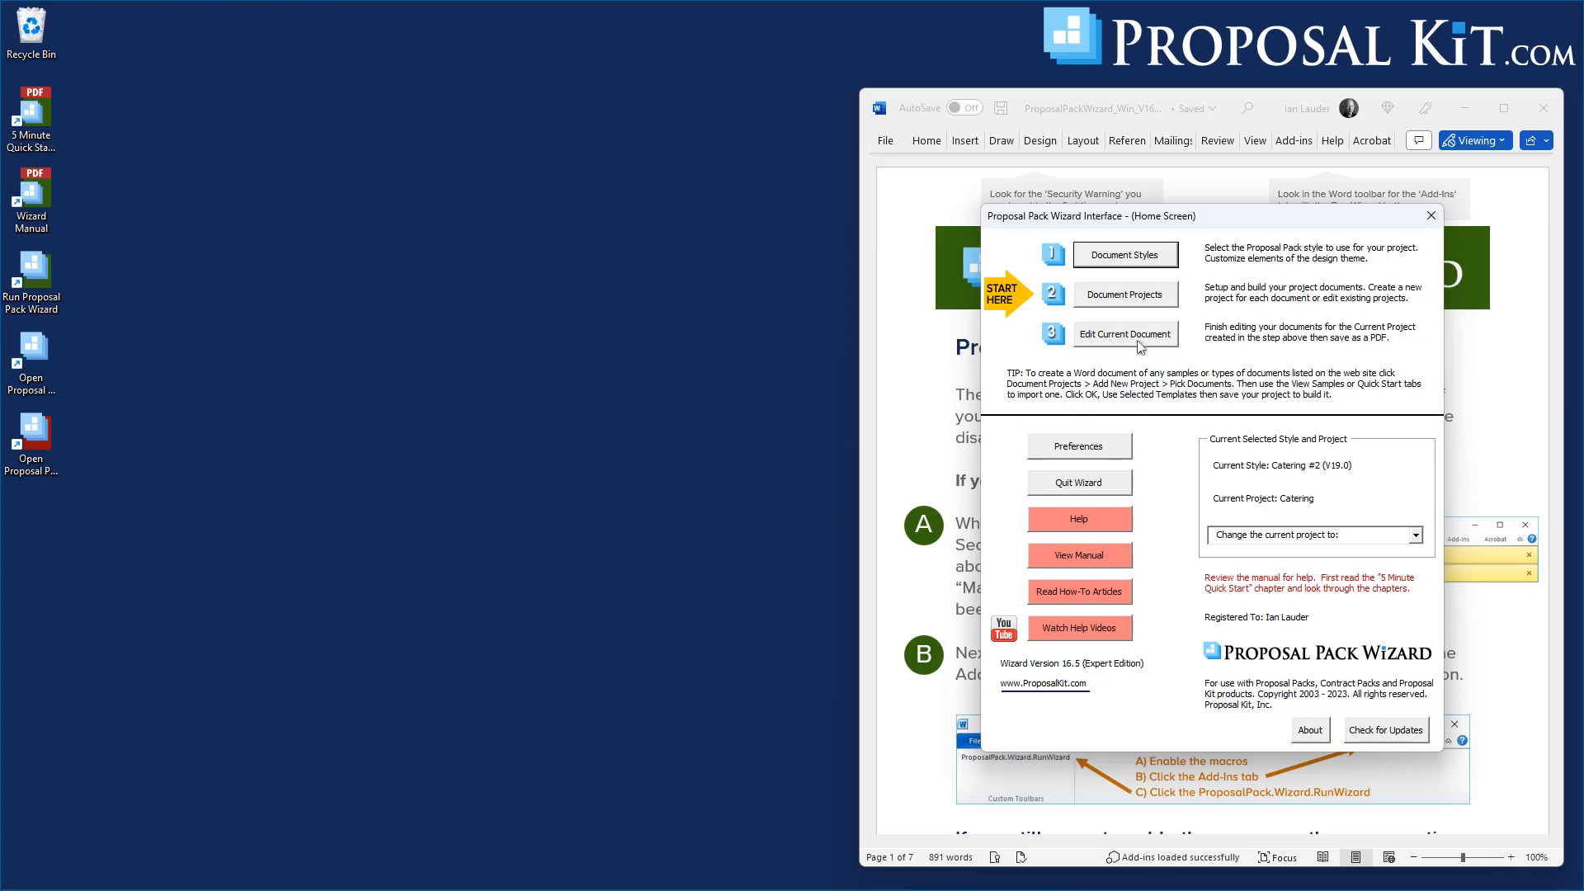
{"action": "left_click", "coordinate": [1140, 346]}
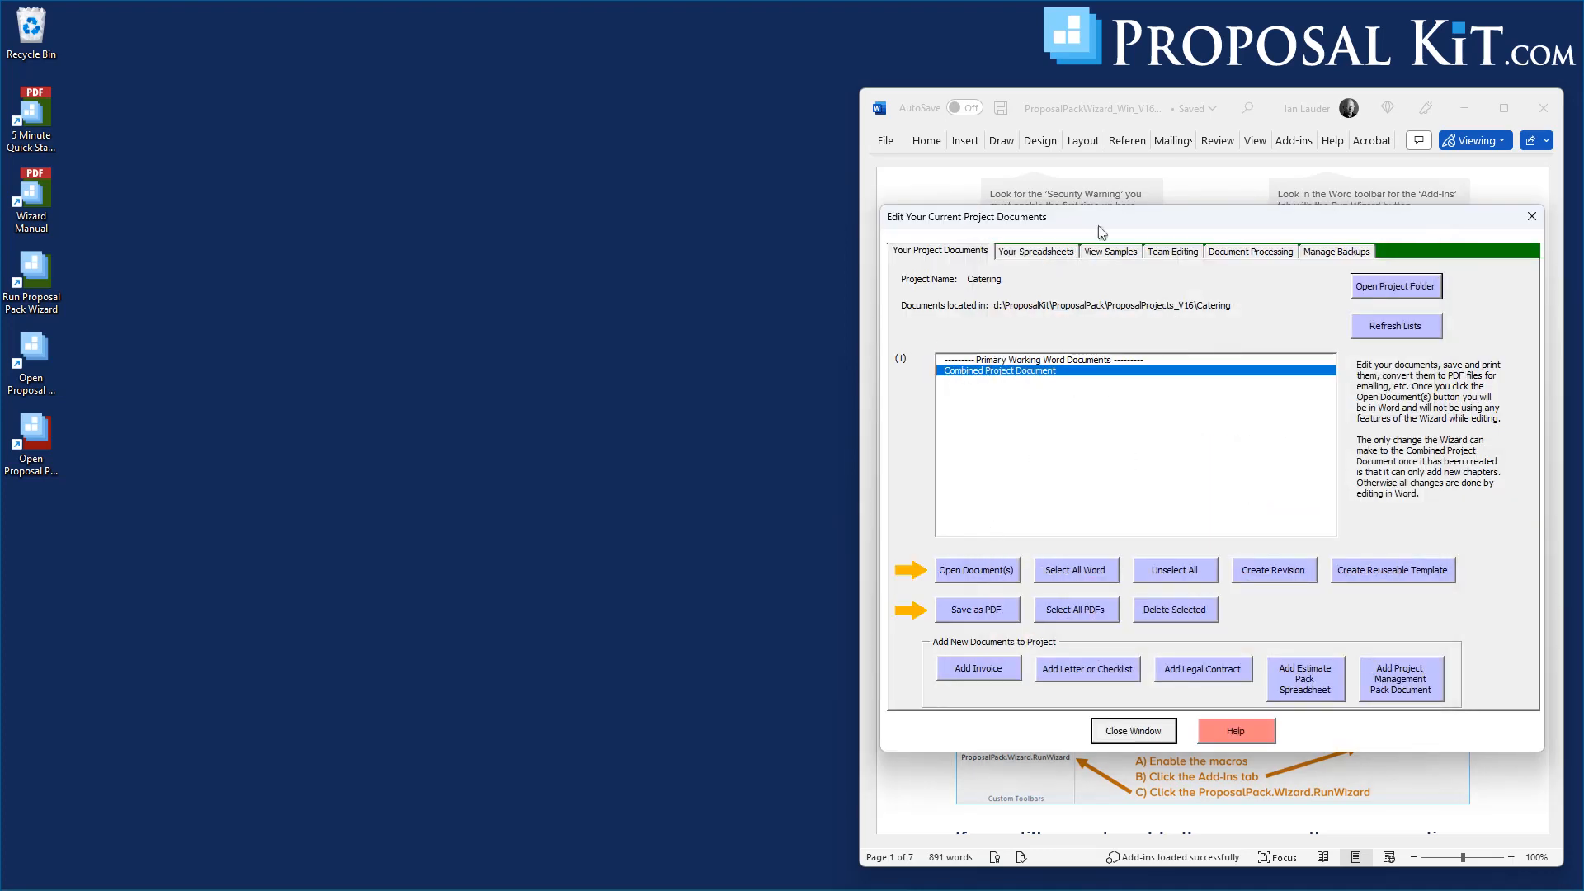
{"action": "left_click", "coordinate": [1052, 258]}
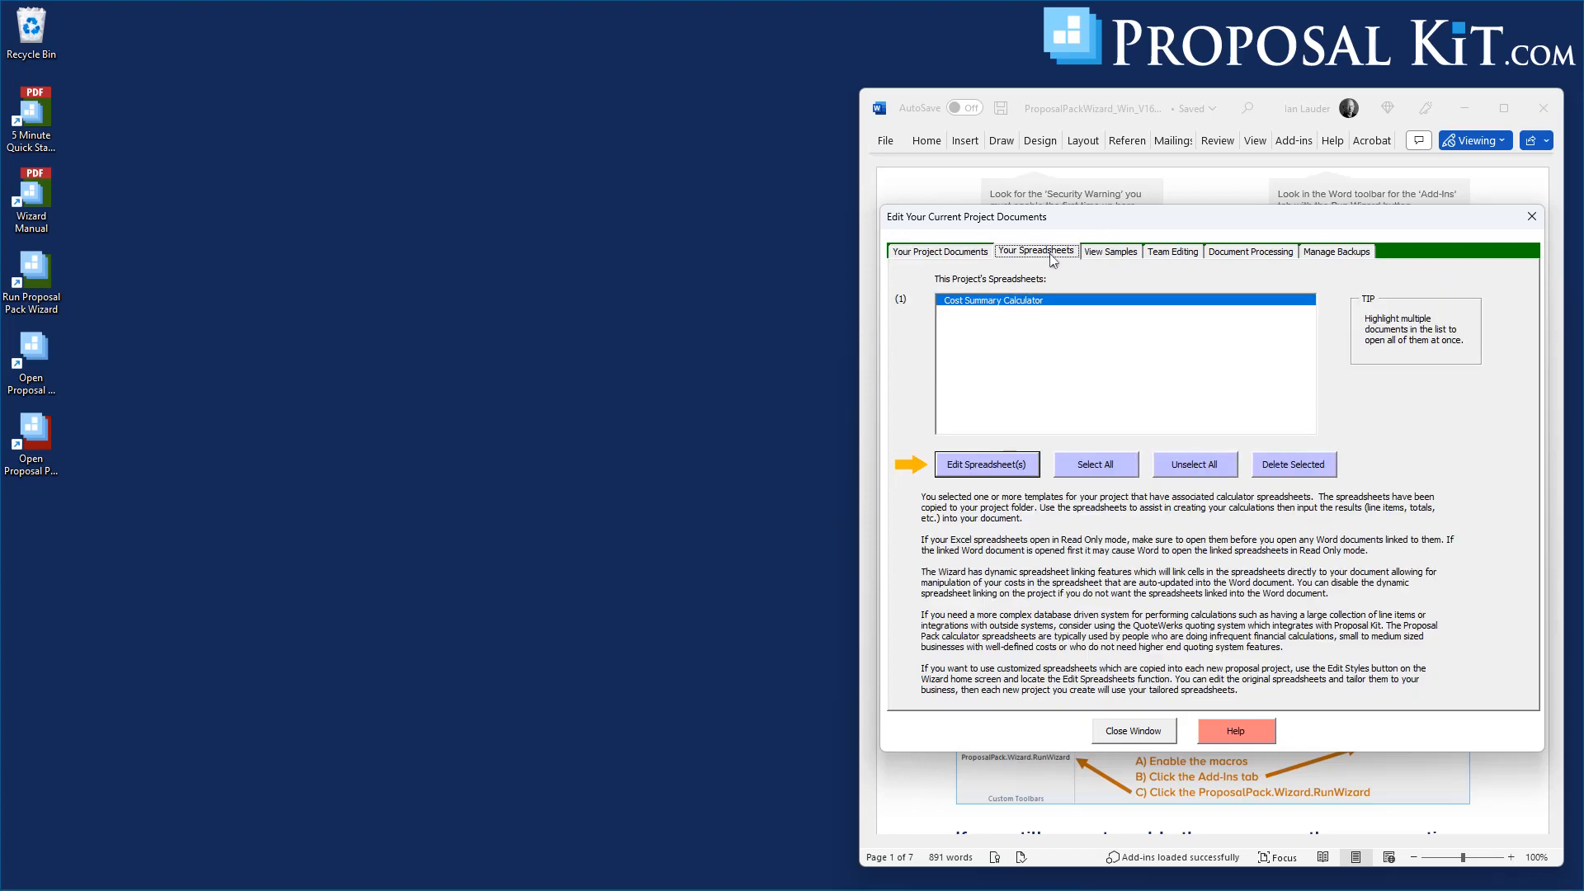
{"action": "left_click", "coordinate": [1004, 464]}
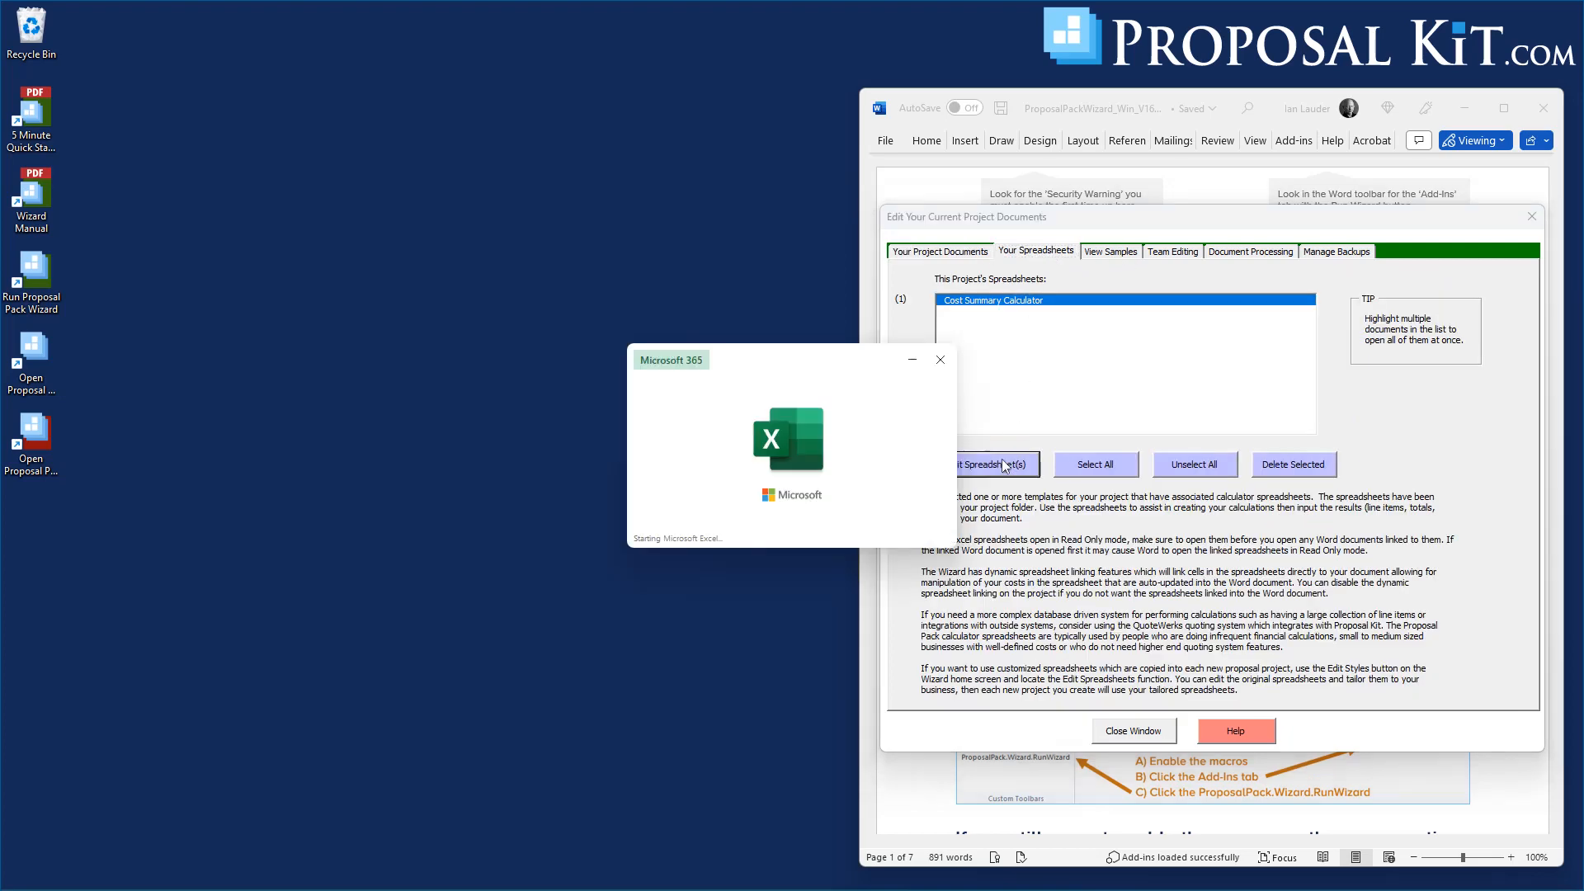
{"action": "scroll", "coordinate": [494, 412], "scroll_direction": "up", "scroll_amount": 20}
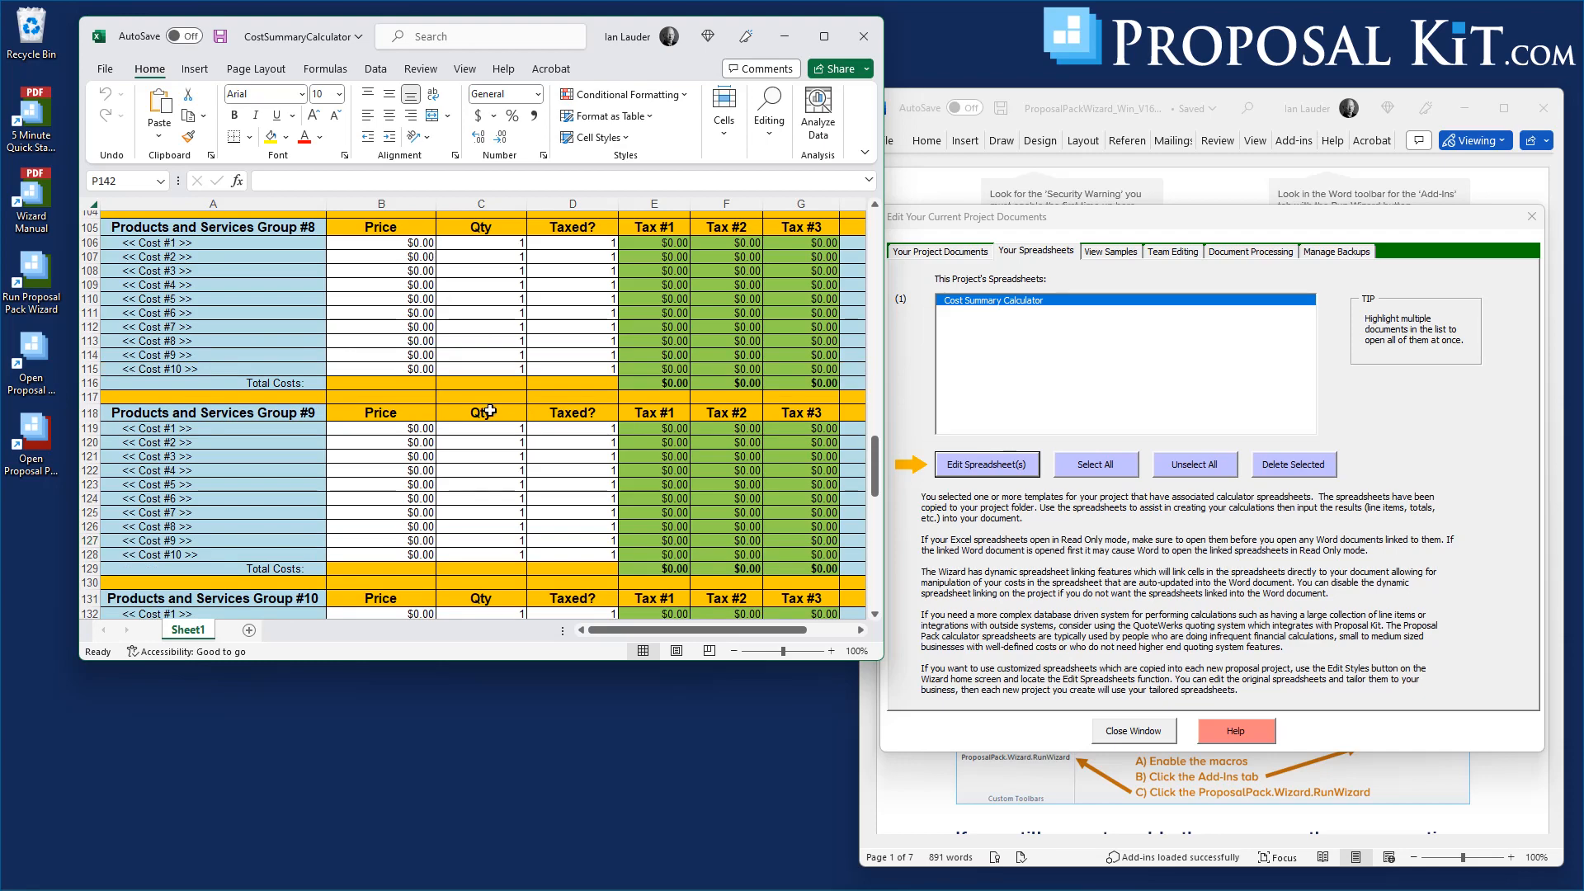
{"action": "scroll", "coordinate": [493, 412], "scroll_direction": "up", "scroll_amount": 19}
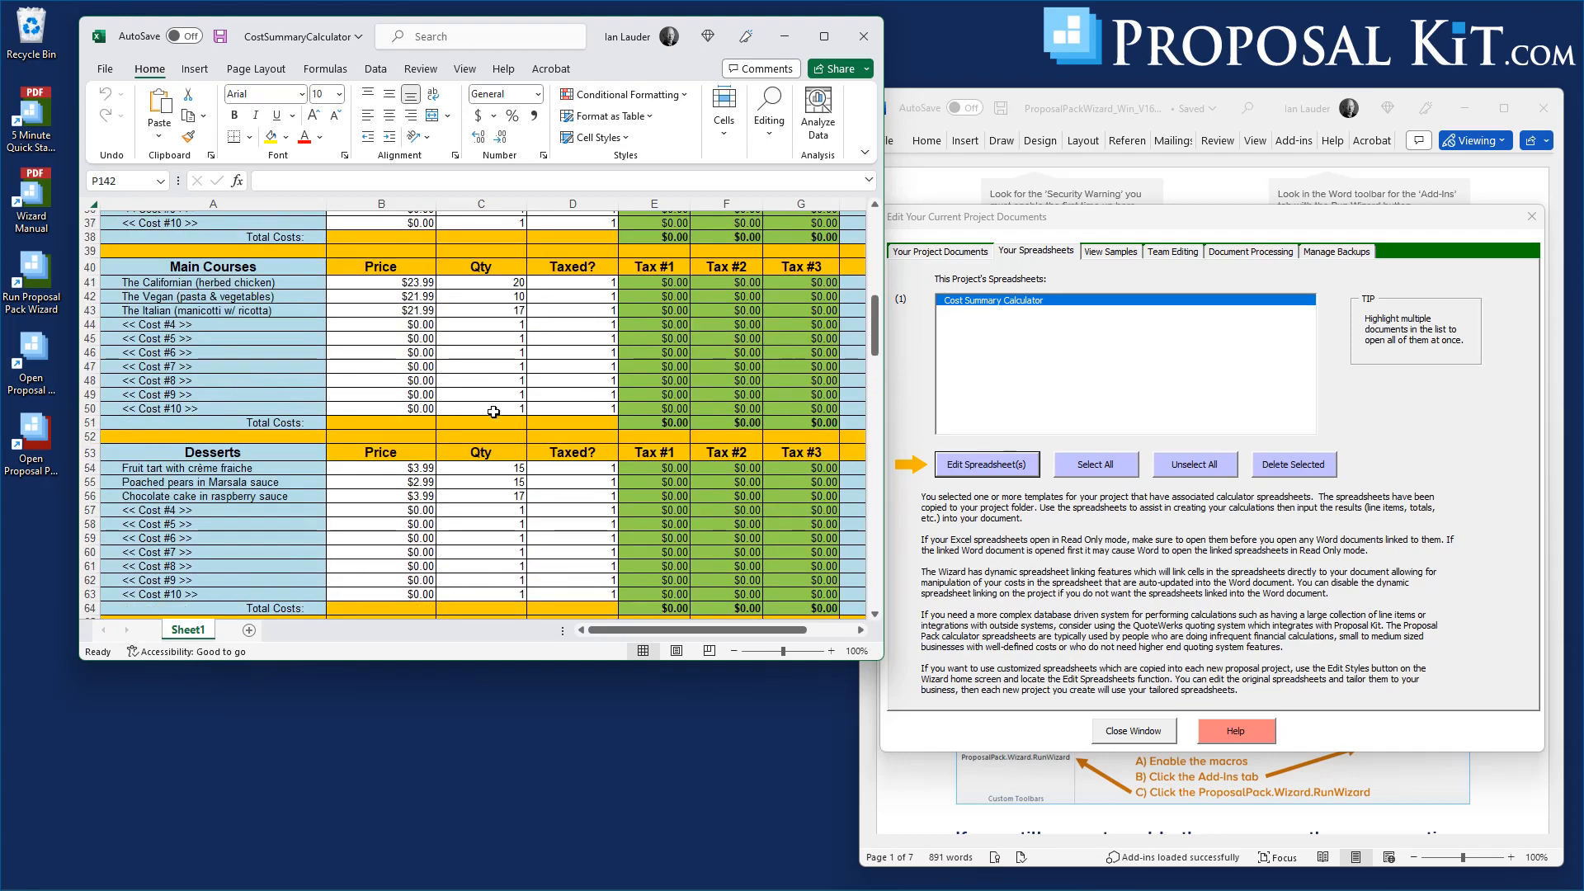
{"action": "scroll", "coordinate": [494, 411], "scroll_direction": "down", "scroll_amount": 2}
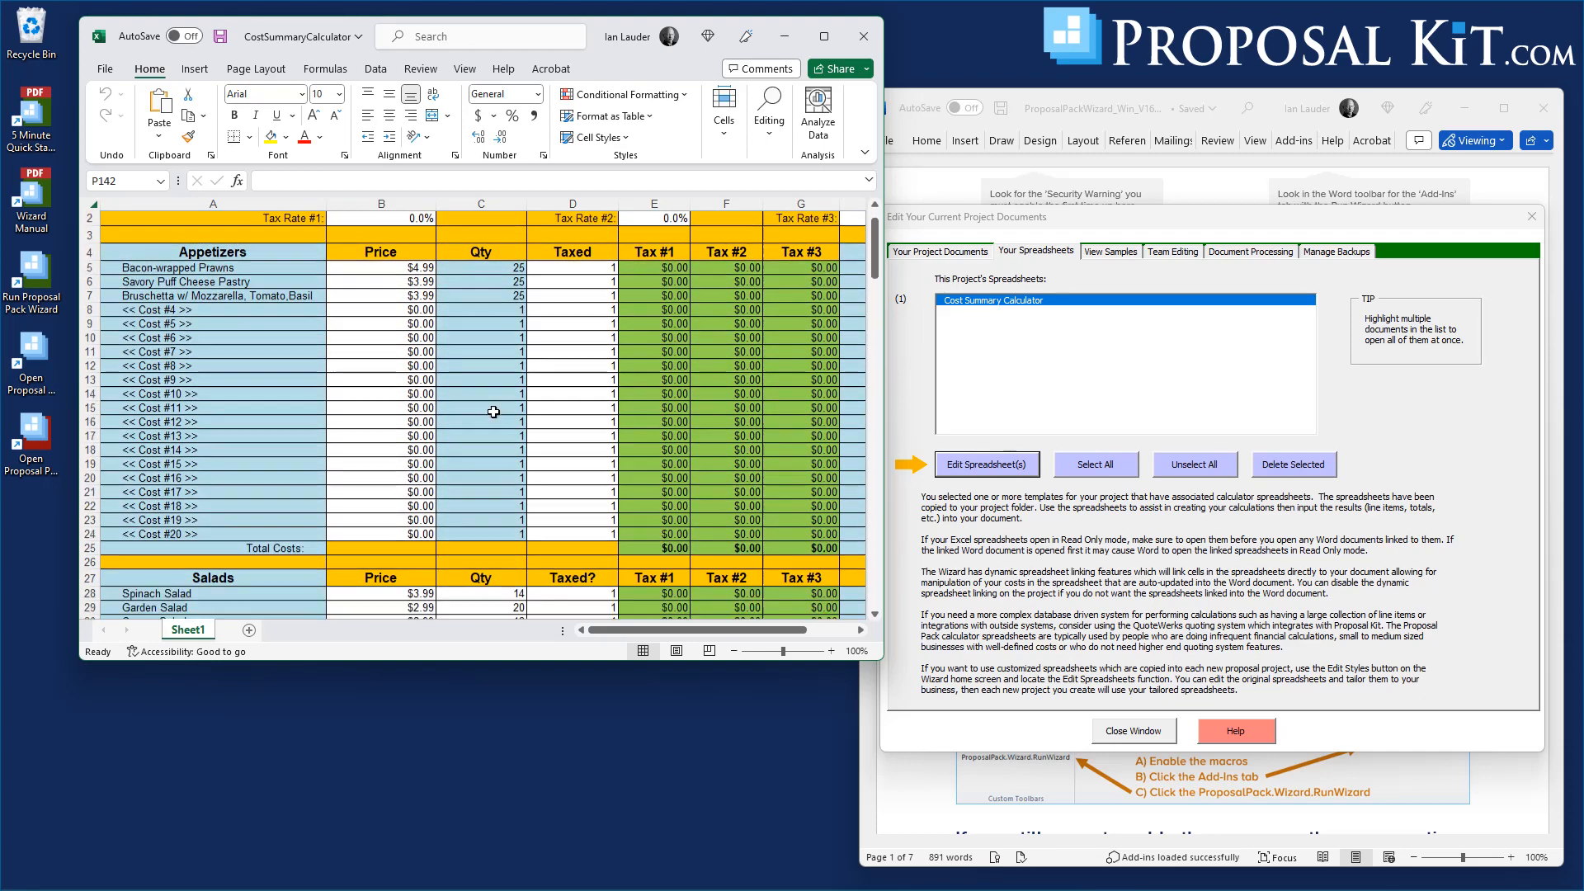
{"action": "scroll", "coordinate": [494, 411], "scroll_direction": "up", "scroll_amount": 2}
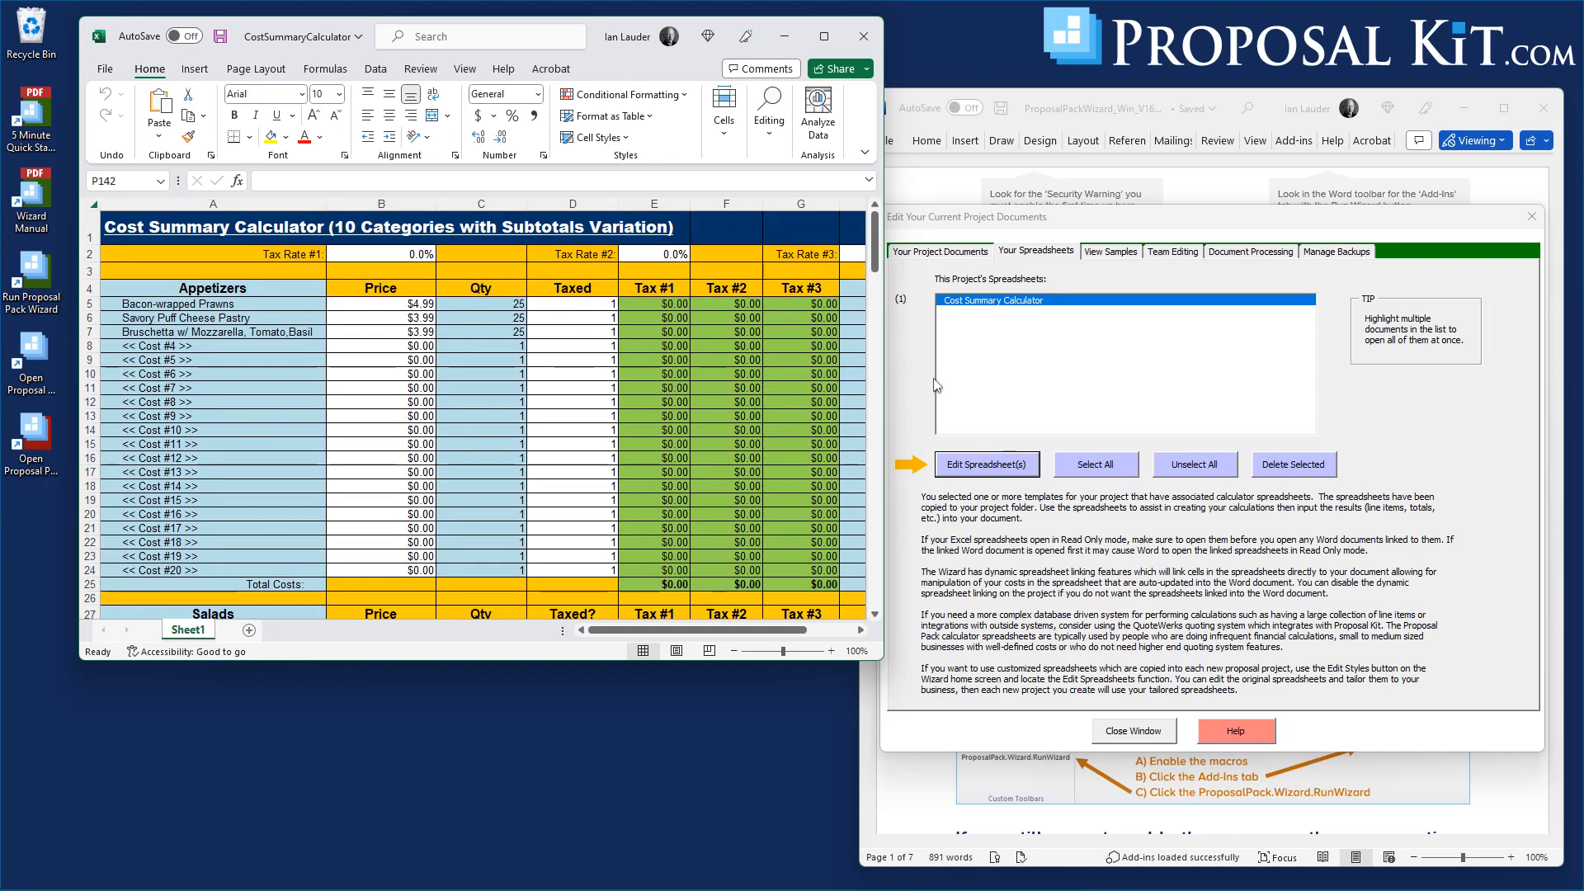
- Open the Combined Project Document without updating its linked data and go to the Cost Summary page
{"action": "left_click", "coordinate": [960, 257]}
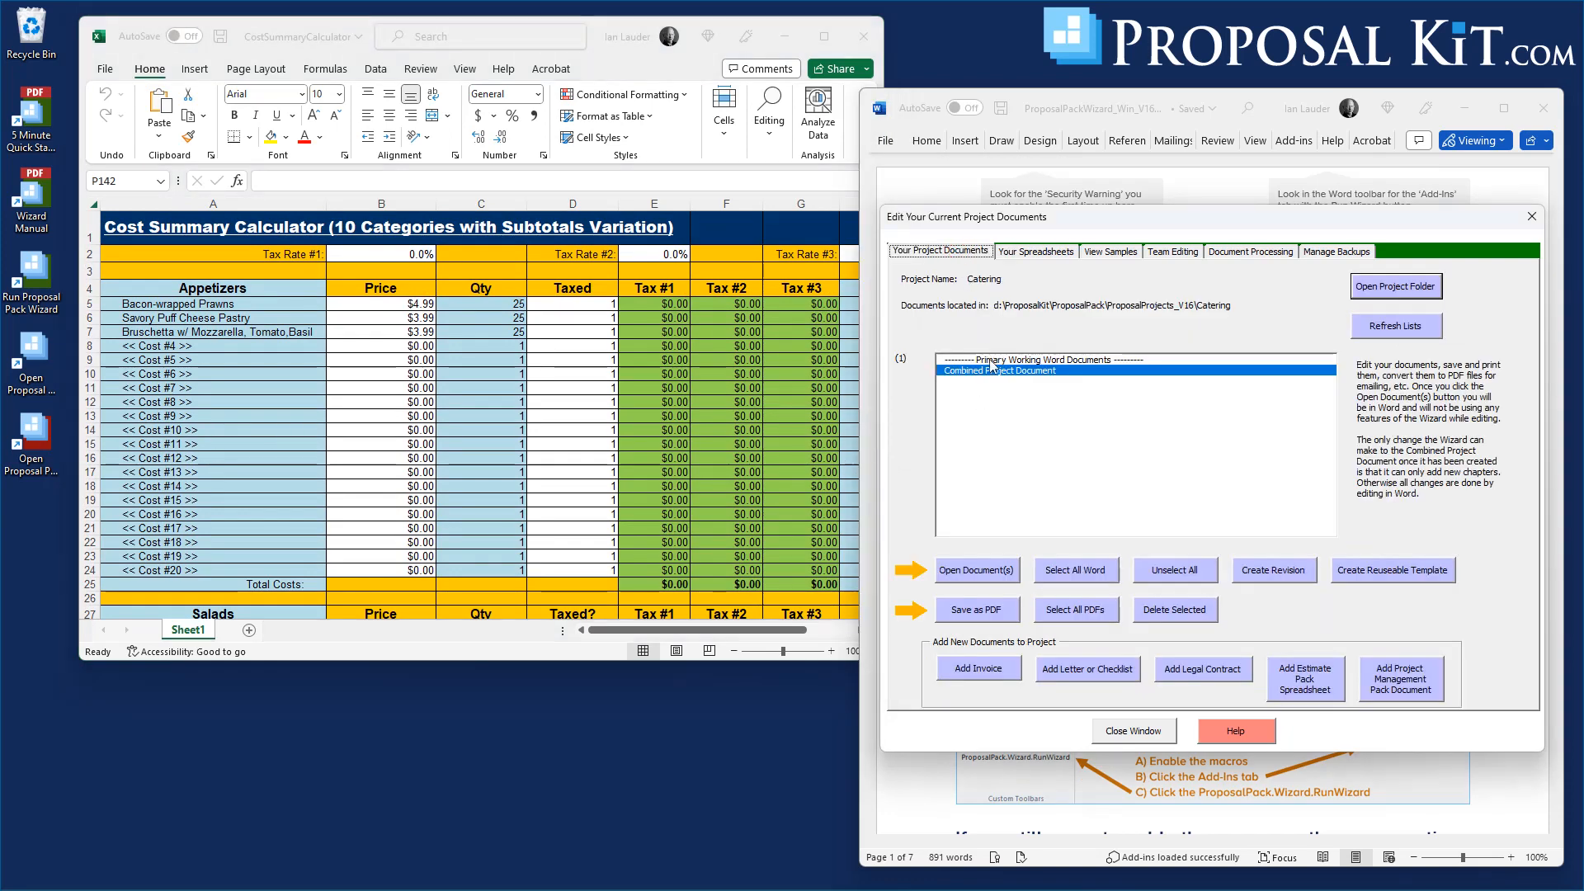
{"action": "left_click", "coordinate": [993, 570]}
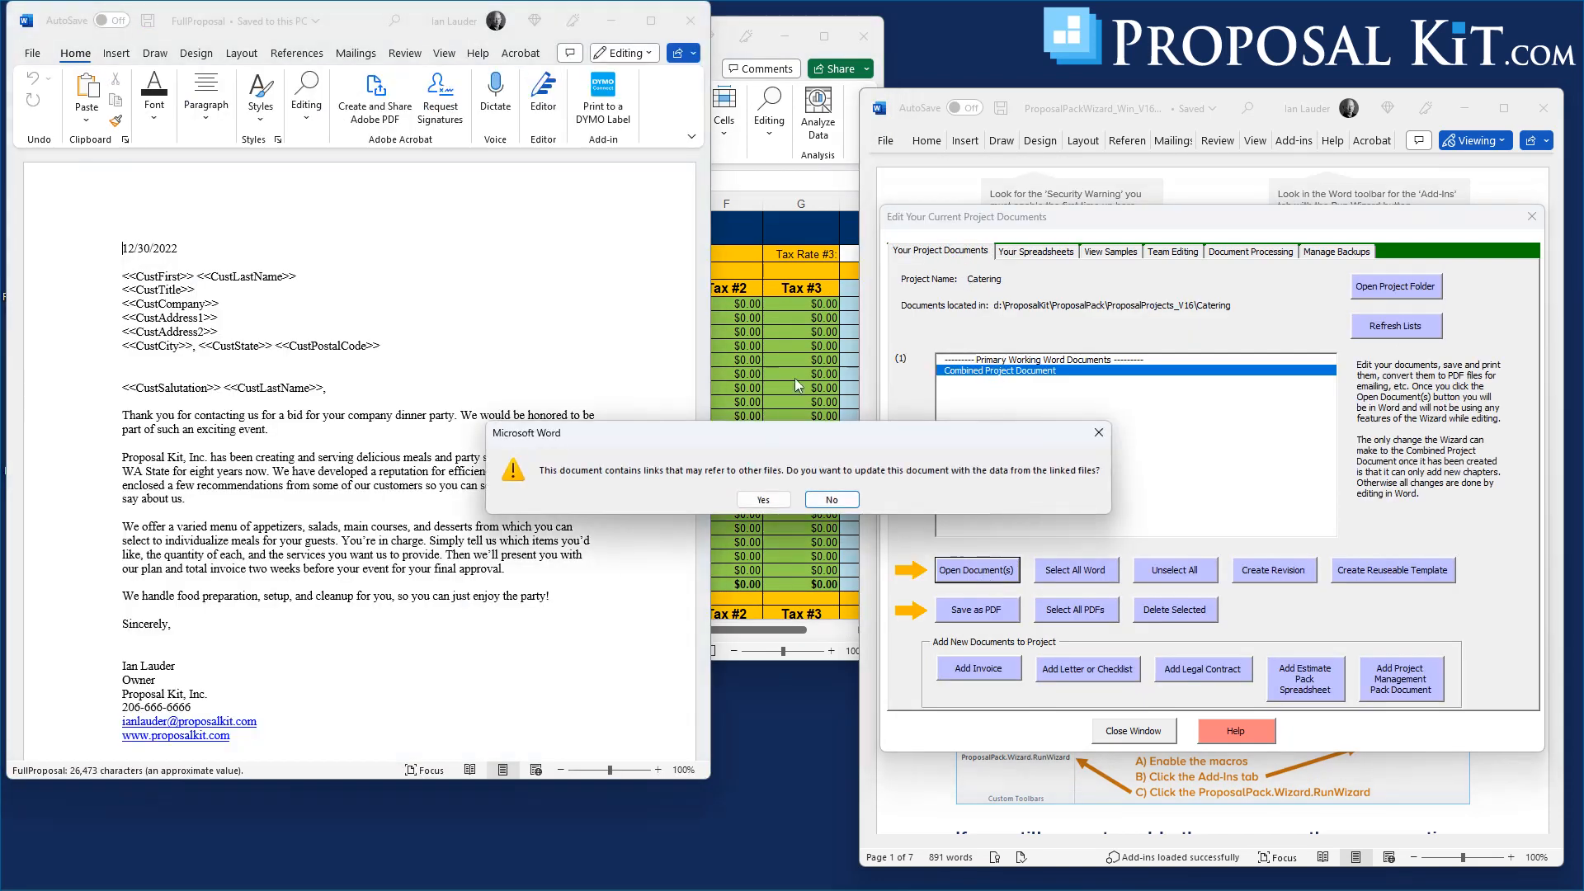
{"action": "left_click", "coordinate": [832, 500]}
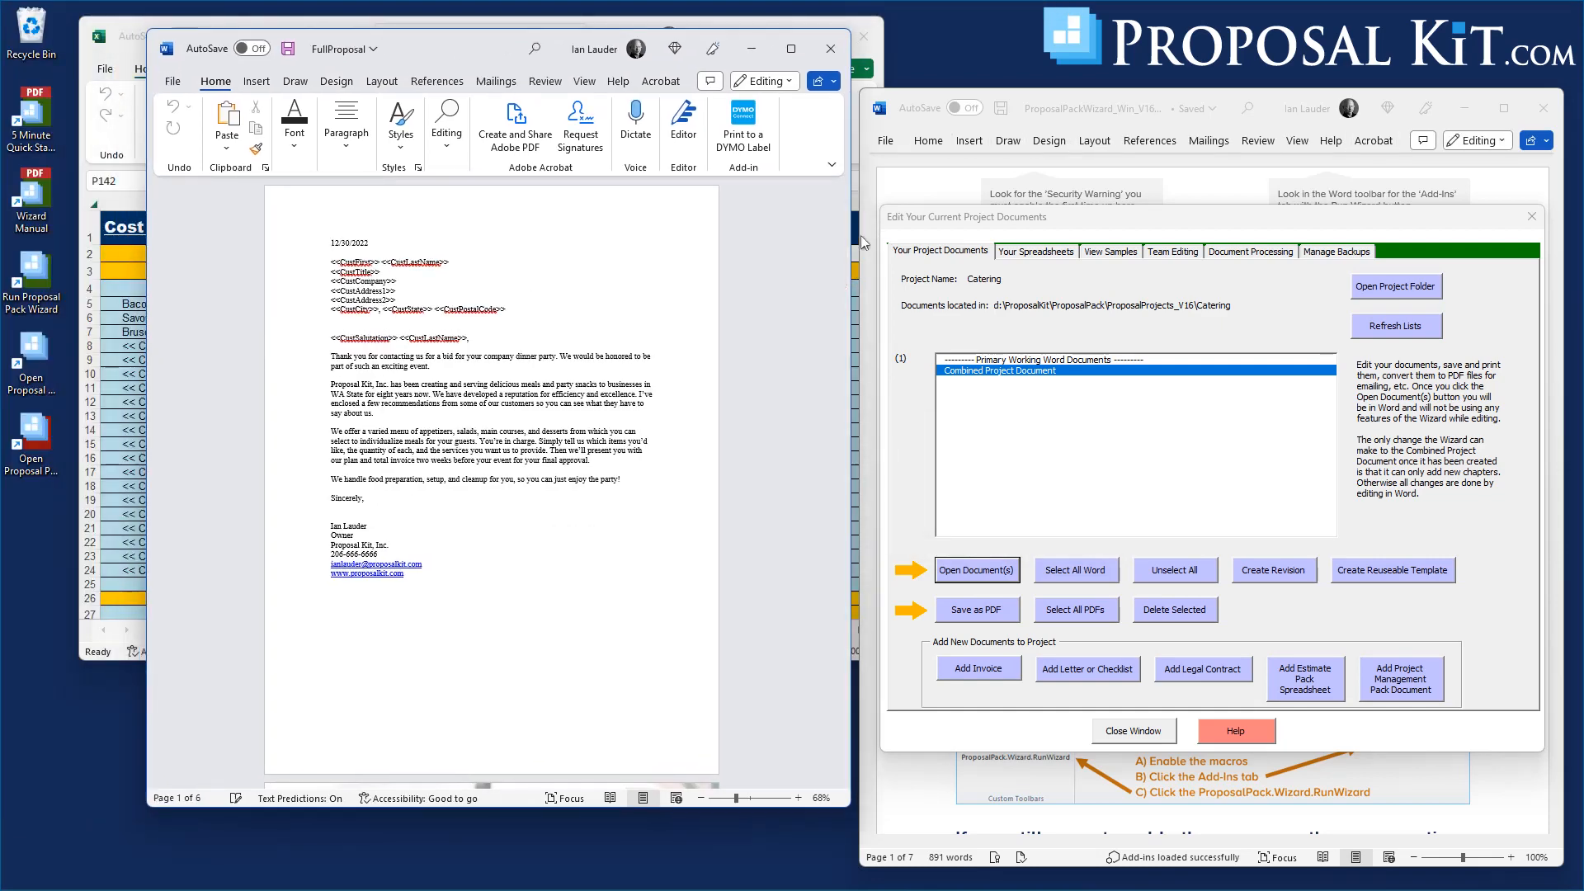
{"action": "left_click_drag", "start_coordinate": [843, 237], "coordinate": [848, 629]}
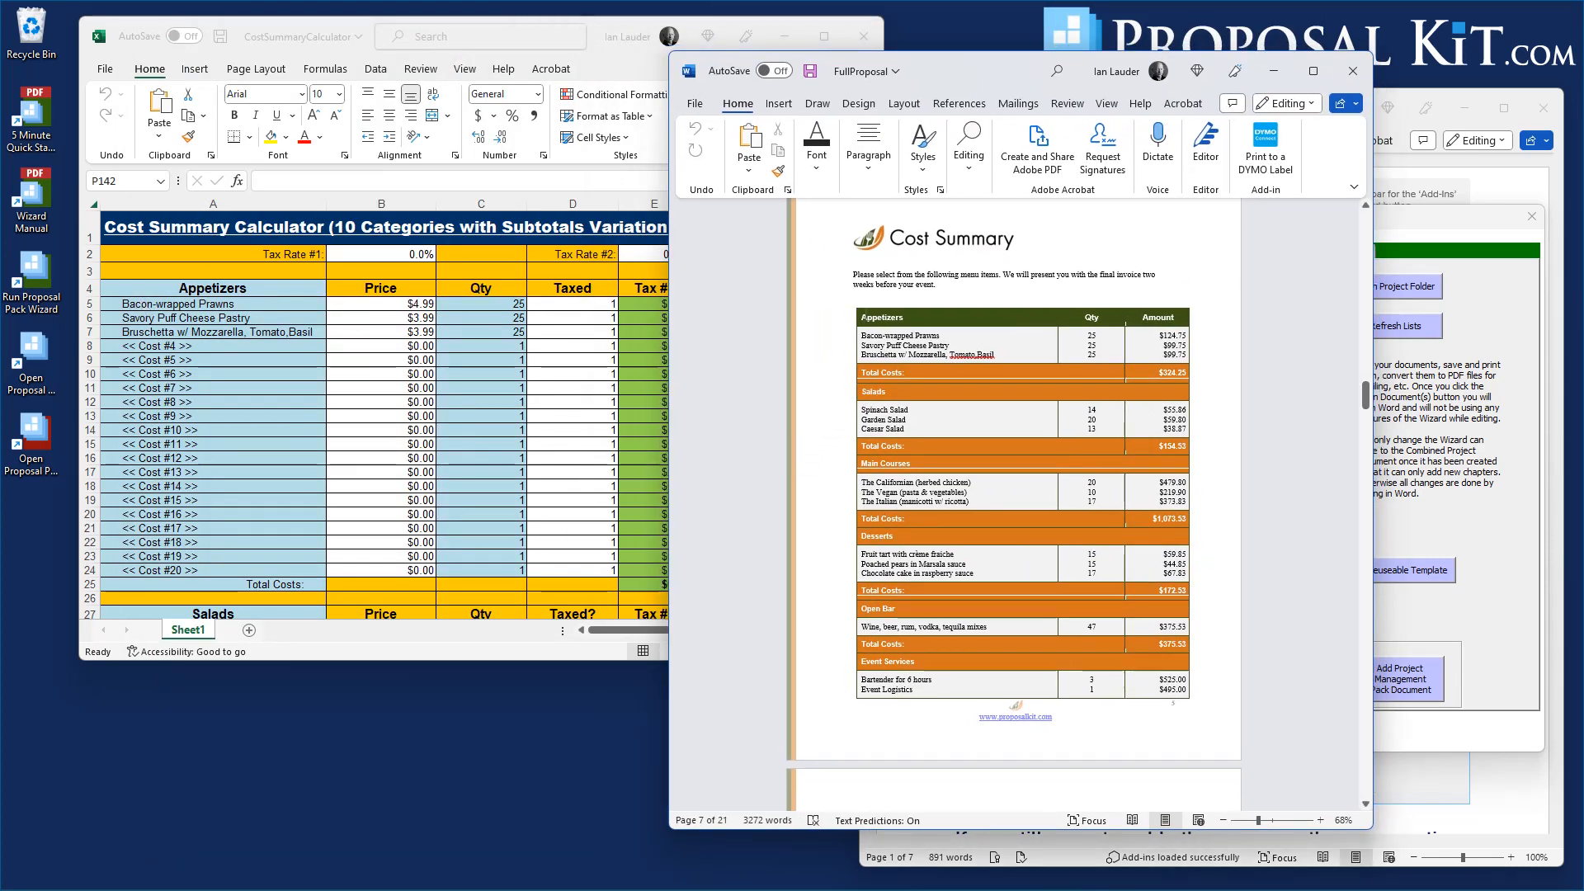
- Examine the three item names in the Appetizers section of the Cost Summary table
{"action": "left_click", "coordinate": [906, 336]}
{"action": "left_click", "coordinate": [909, 345]}
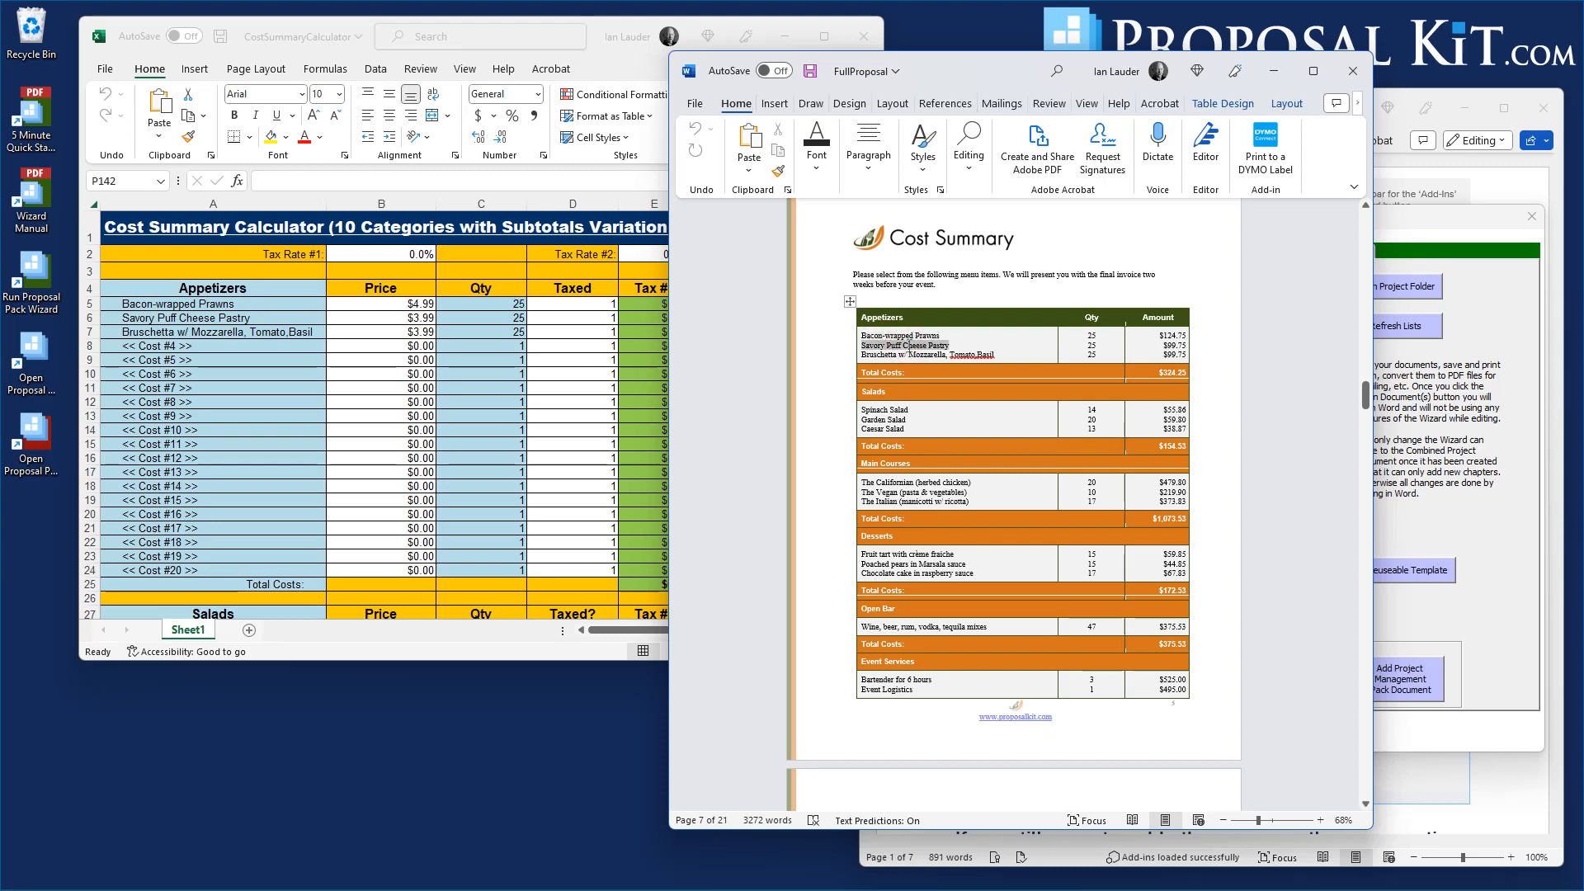
{"action": "left_click", "coordinate": [906, 355]}
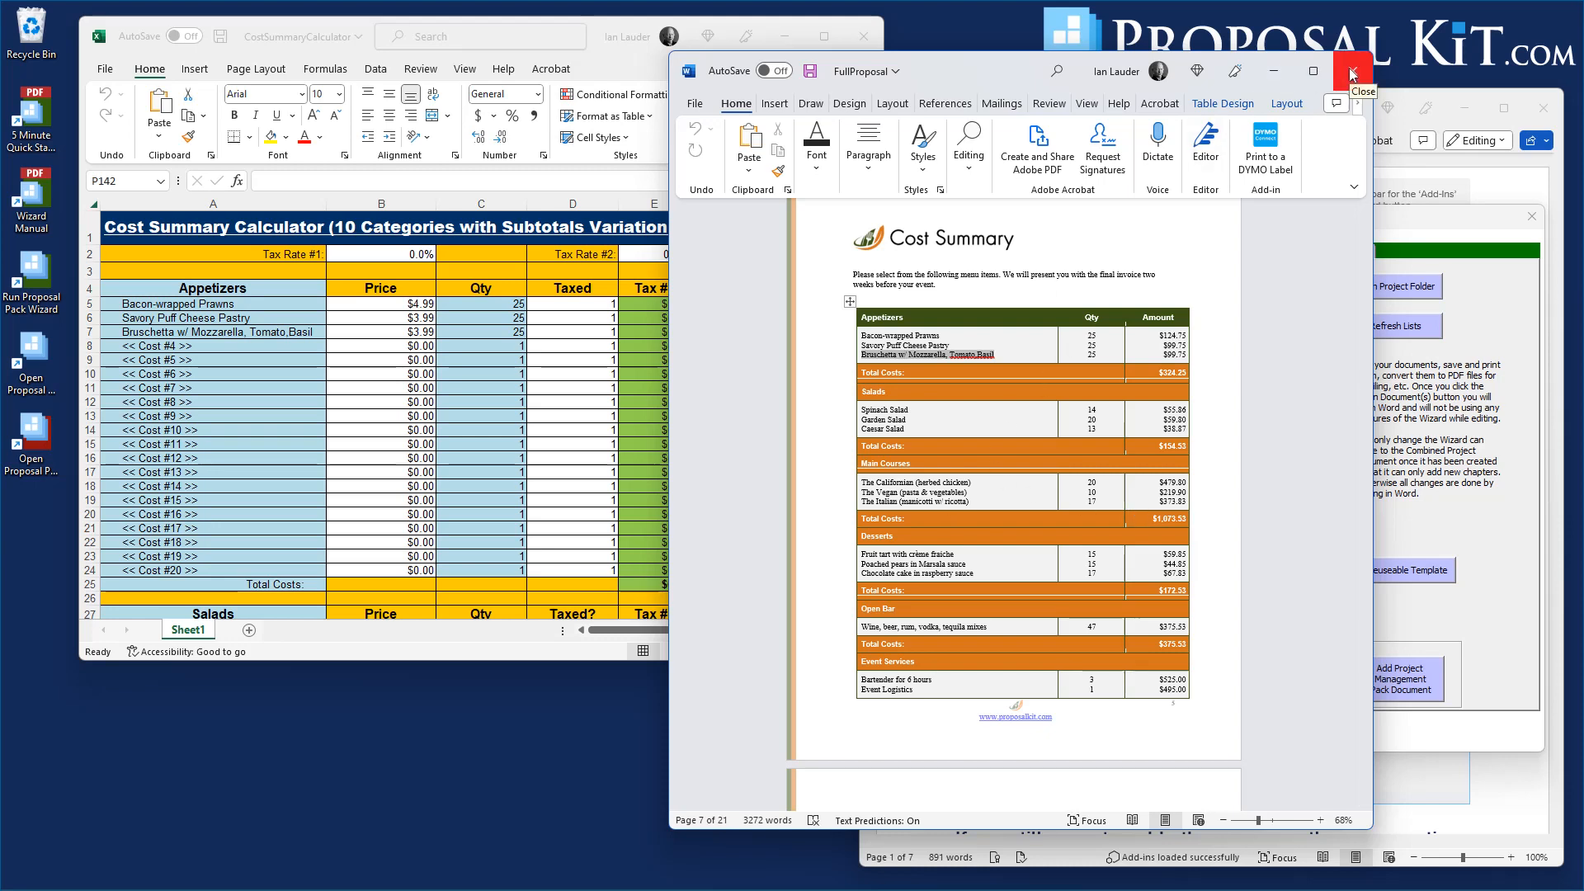
- Close the cost spreadsheet and the FullProposal document, discarding the document's changes
{"action": "left_click", "coordinate": [858, 37]}
{"action": "left_click_drag", "start_coordinate": [955, 59], "coordinate": [394, 50]}
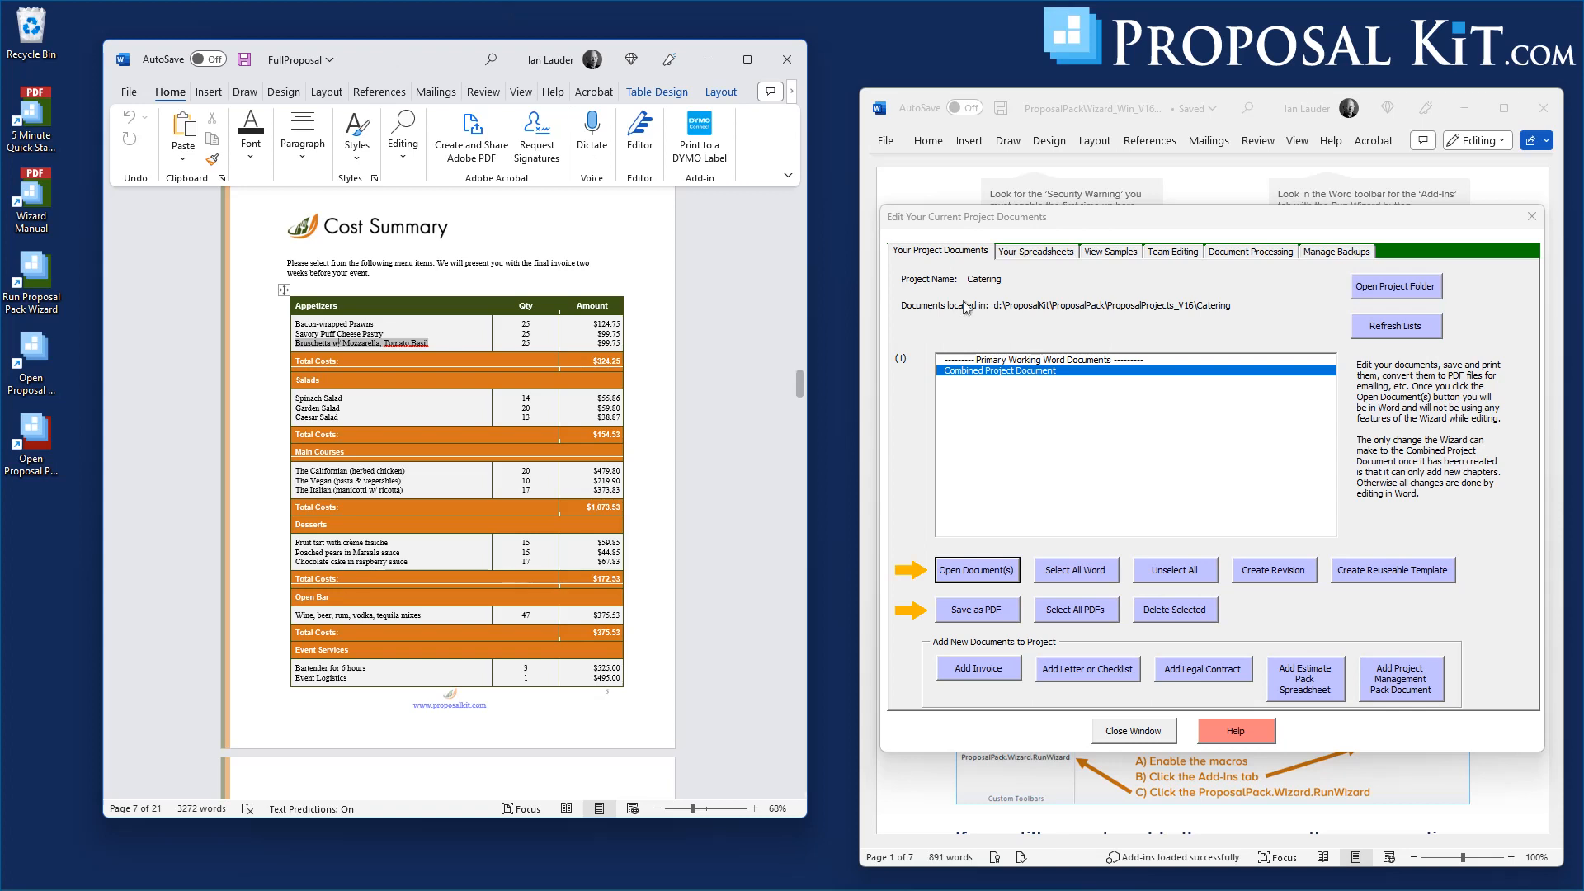
{"action": "left_click", "coordinate": [785, 69]}
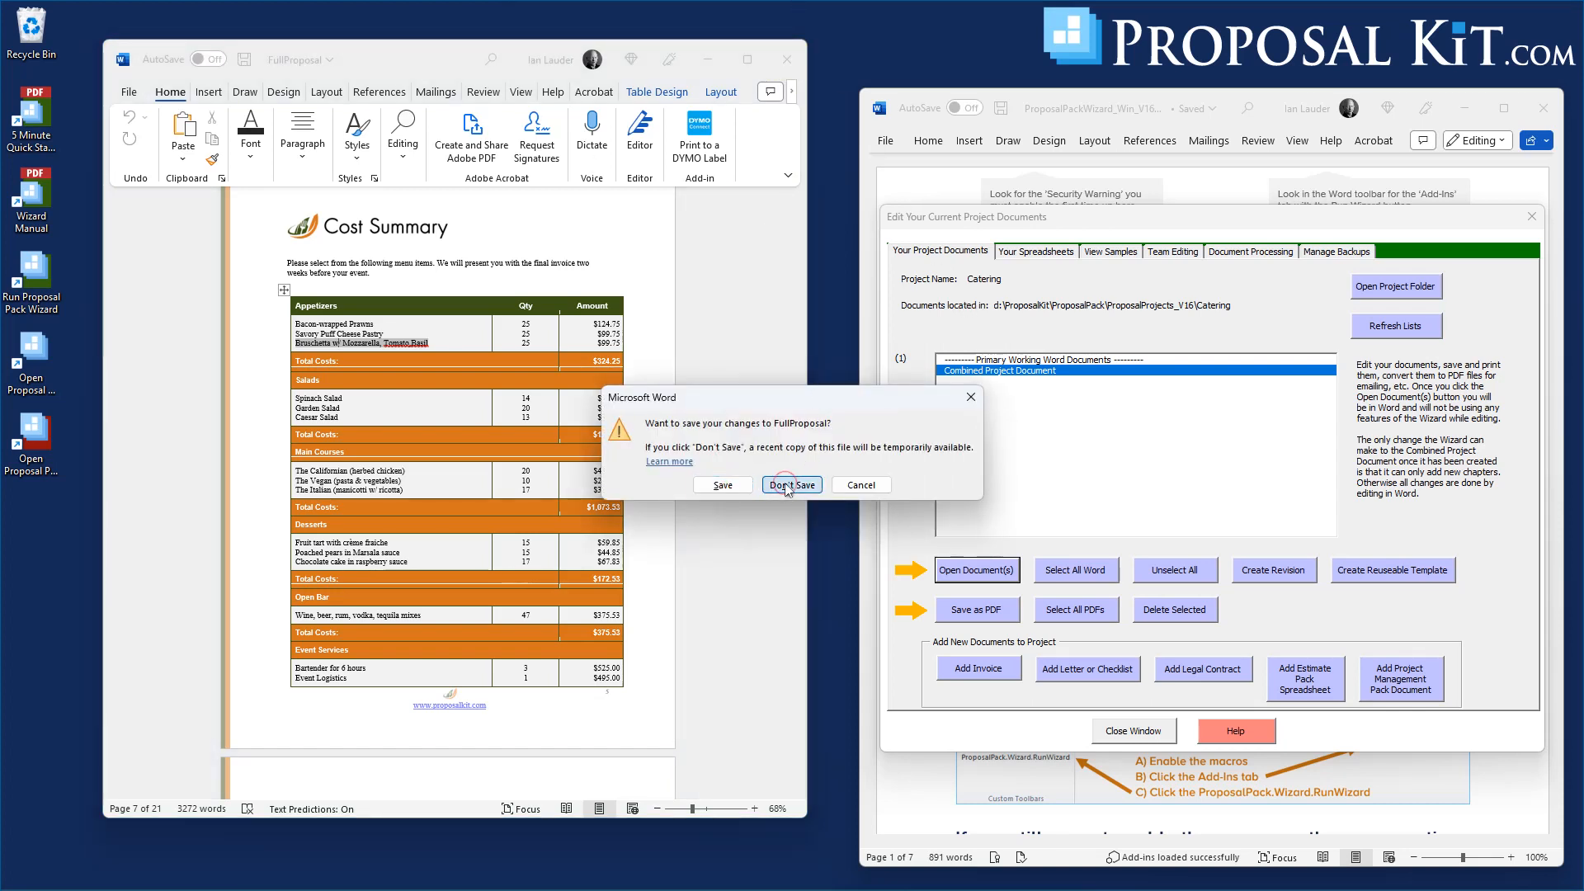
{"action": "left_click", "coordinate": [788, 487]}
- Open CostSummaryCalculator from the Catering project folder and enlarge its window to show the Amount column beside the Appetizers items
{"action": "left_click", "coordinate": [1413, 291]}
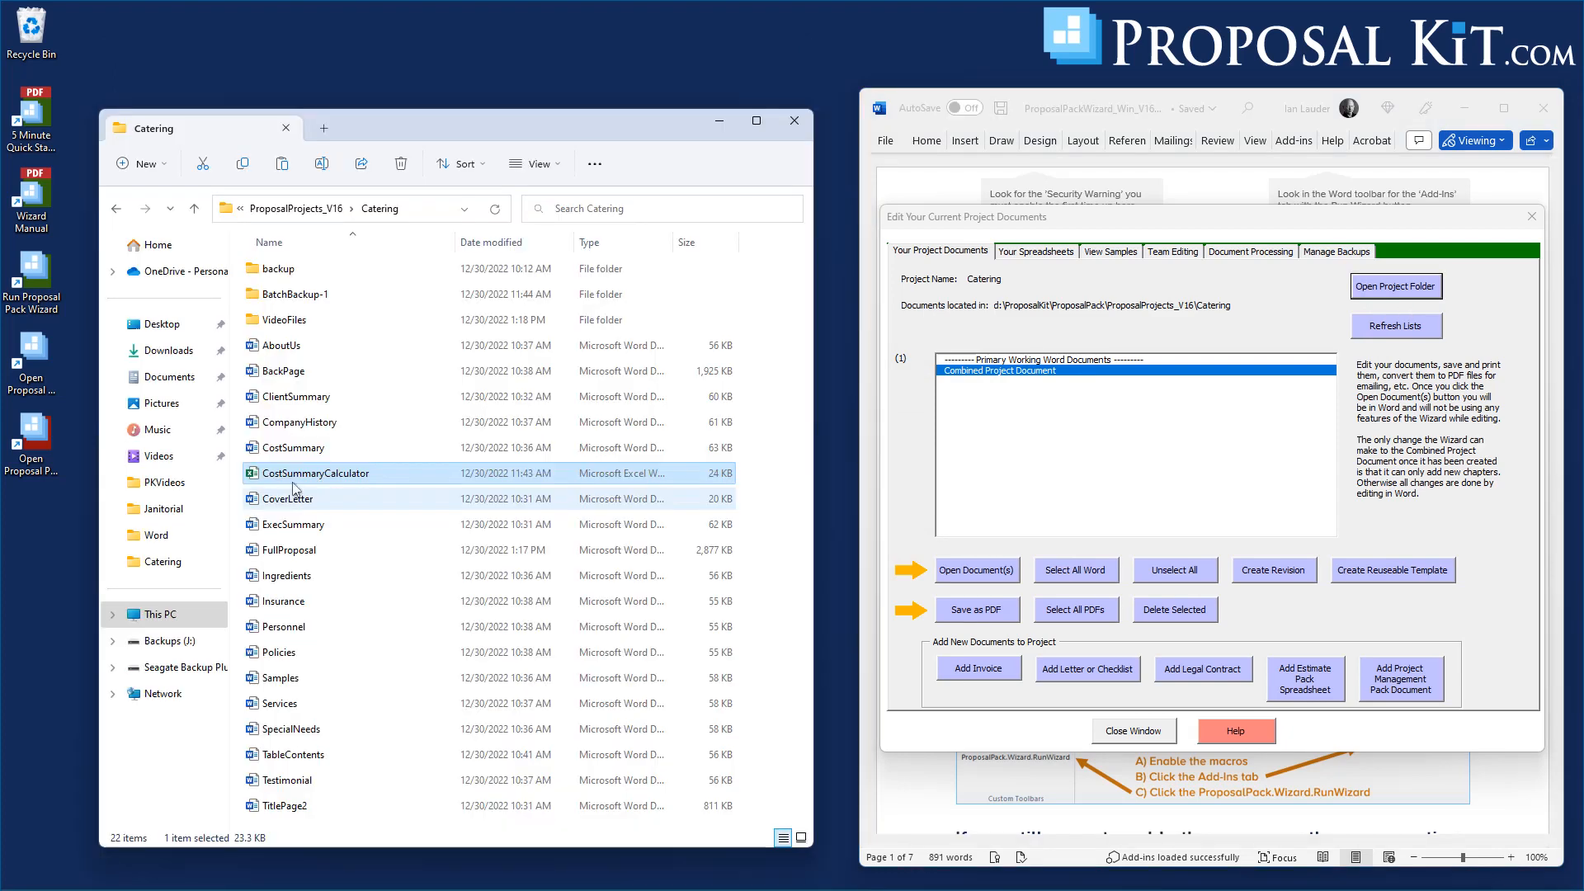
{"action": "left_click", "coordinate": [297, 476]}
{"action": "double_click", "coordinate": [297, 476]}
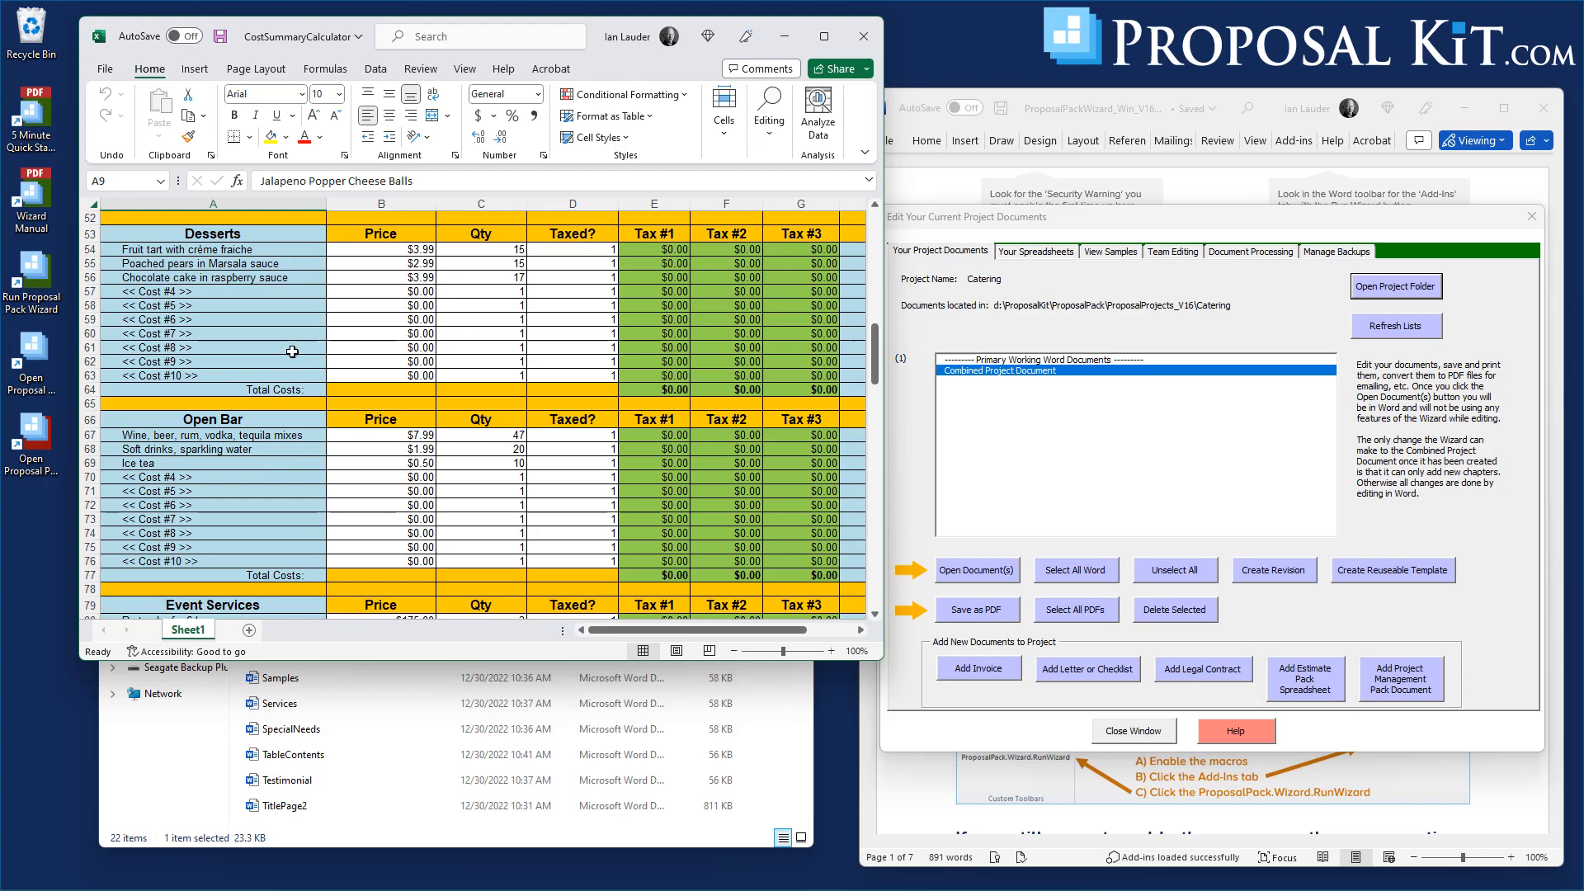
{"action": "scroll", "coordinate": [292, 352], "scroll_direction": "up", "scroll_amount": 9}
{"action": "scroll", "coordinate": [292, 351], "scroll_direction": "up", "scroll_amount": 8}
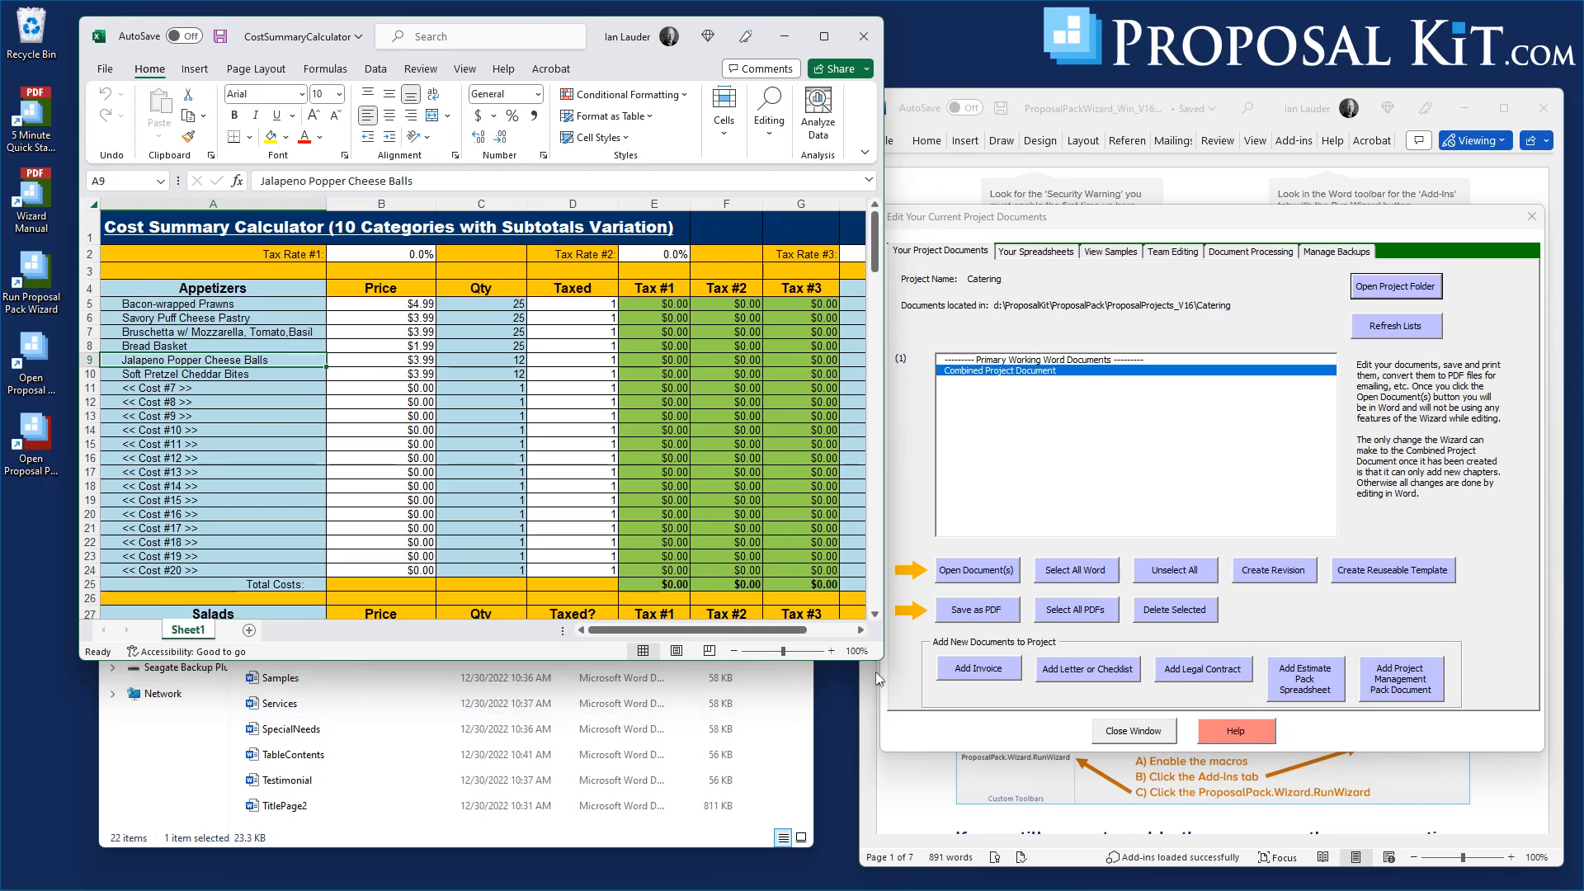
{"action": "left_click_drag", "start_coordinate": [881, 658], "coordinate": [1234, 765]}
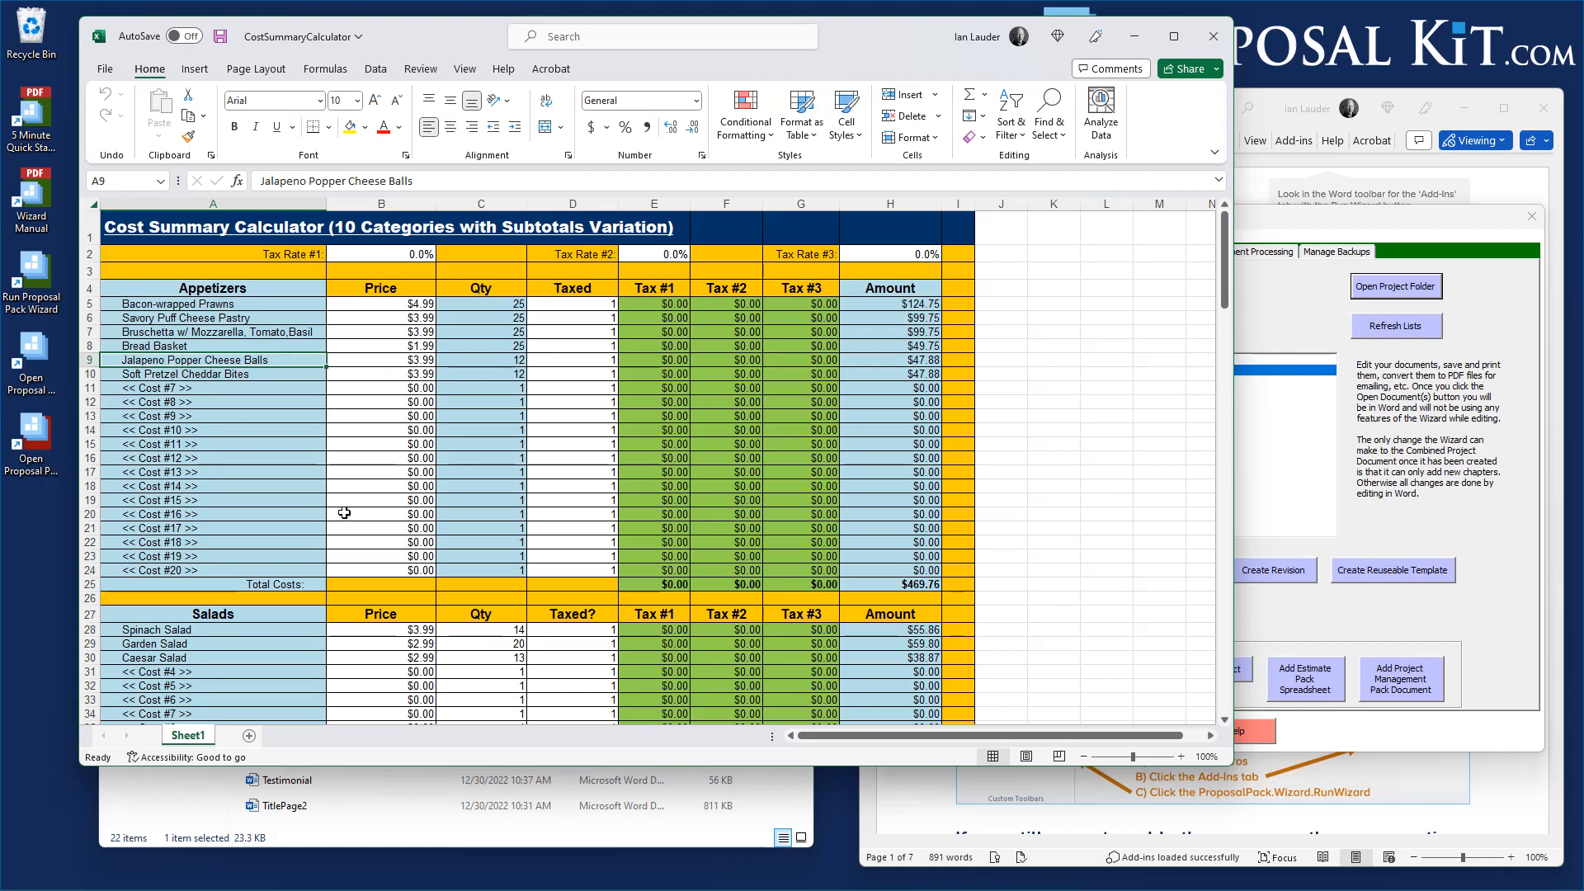
- Review the spreadsheet's categories from Salads through Products and Services Group #10 and the totals block ending in Total Due
{"action": "scroll", "coordinate": [344, 513], "scroll_direction": "down", "scroll_amount": 10}
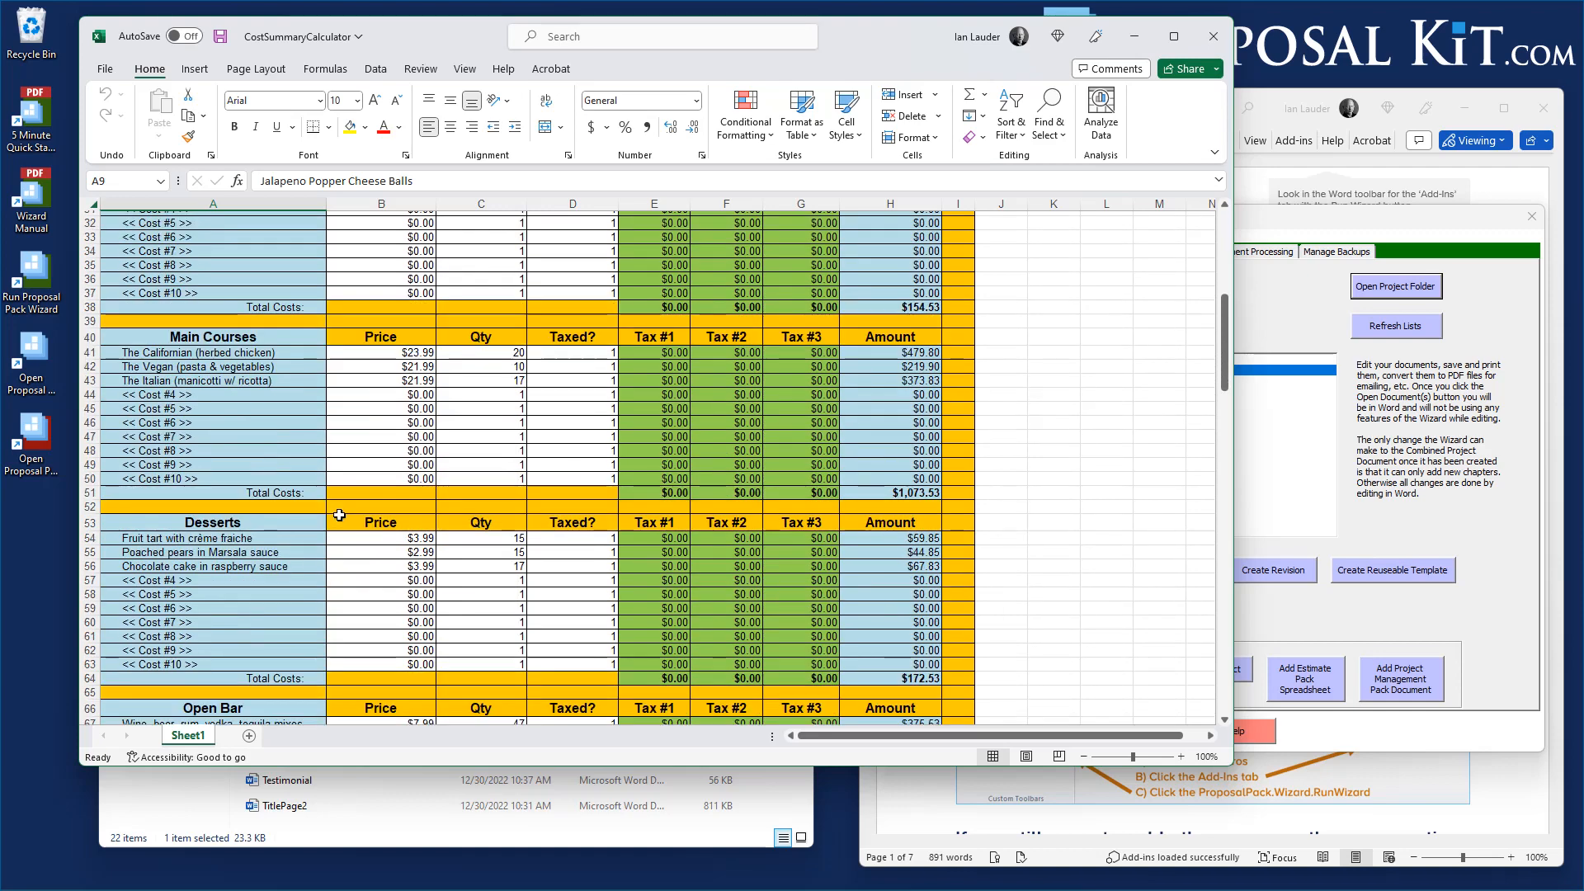
{"action": "scroll", "coordinate": [339, 514], "scroll_direction": "down", "scroll_amount": 7}
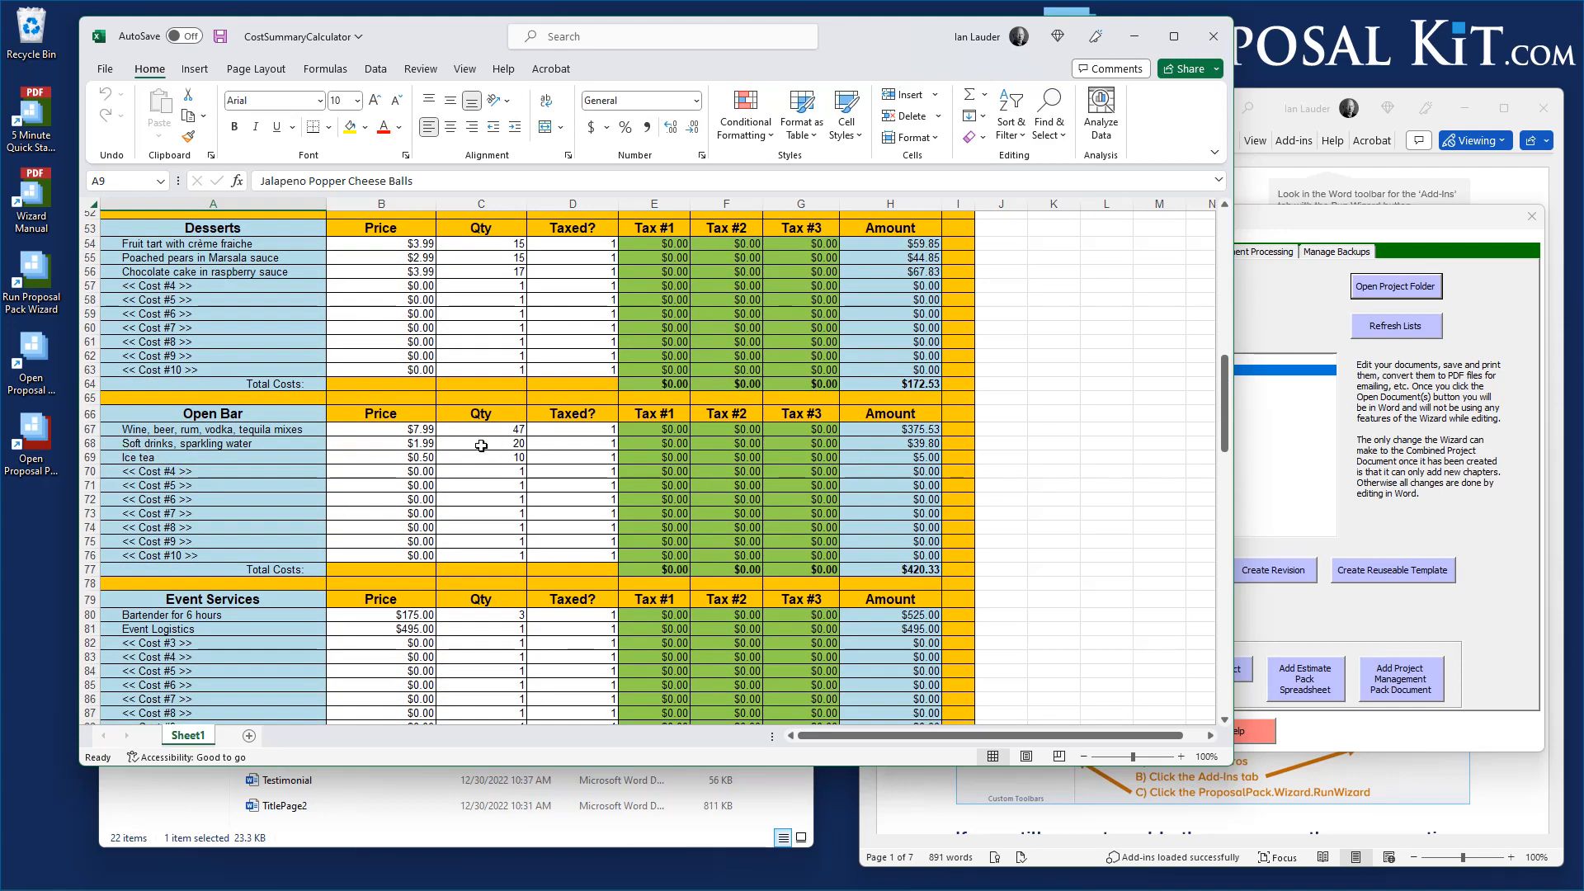
{"action": "scroll", "coordinate": [595, 493], "scroll_direction": "down", "scroll_amount": 9}
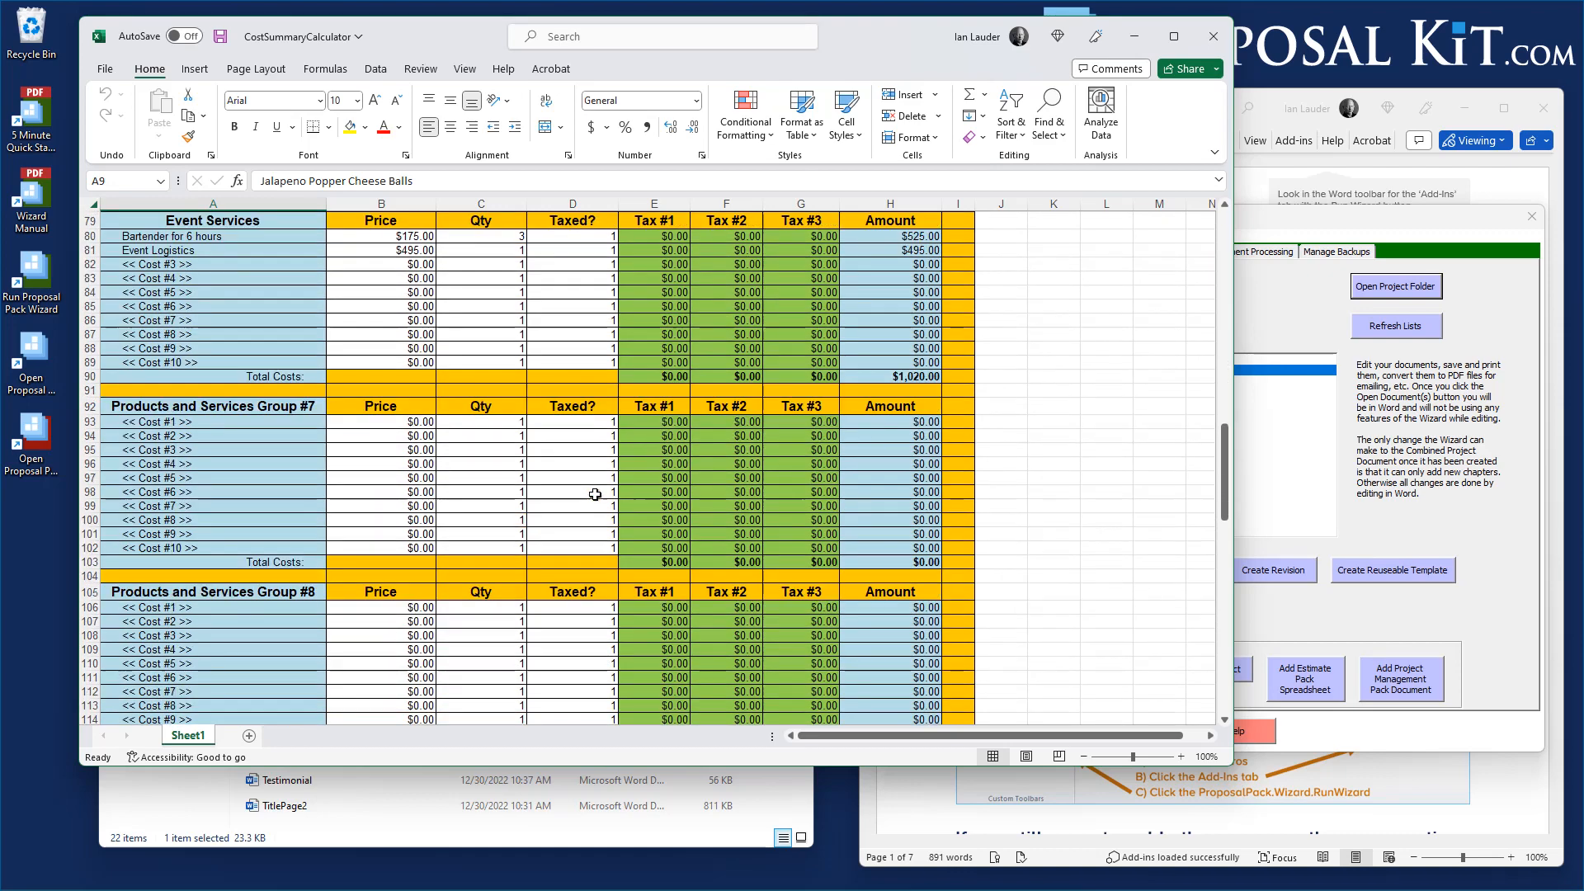
{"action": "scroll", "coordinate": [595, 493], "scroll_direction": "down", "scroll_amount": 3}
{"action": "scroll", "coordinate": [595, 494], "scroll_direction": "down", "scroll_amount": 9}
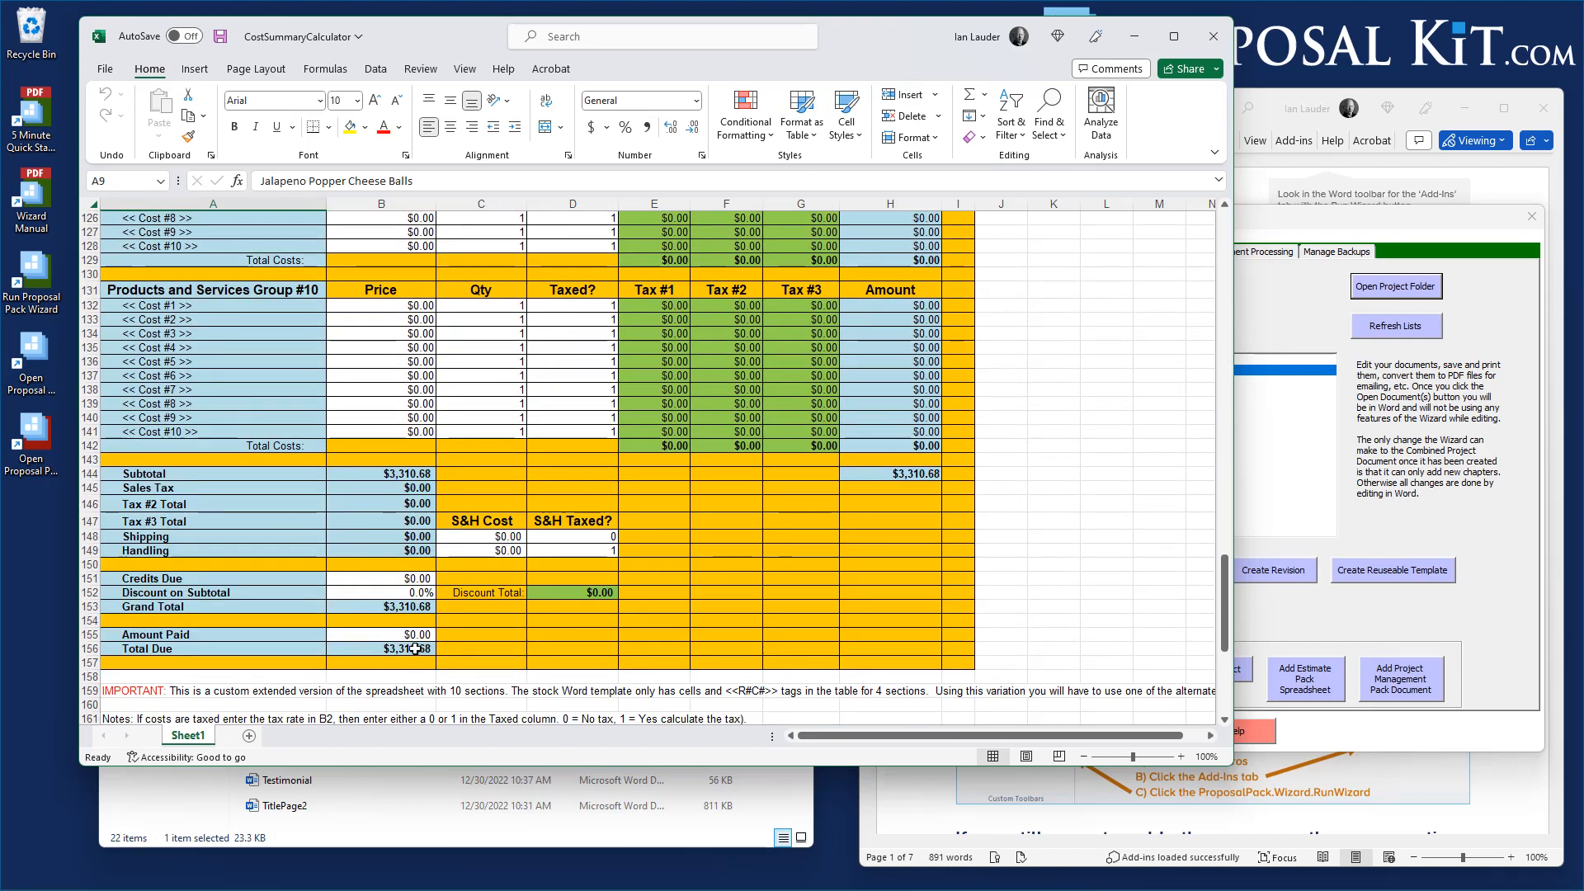
{"action": "left_click_drag", "start_coordinate": [1226, 602], "coordinate": [1213, 252]}
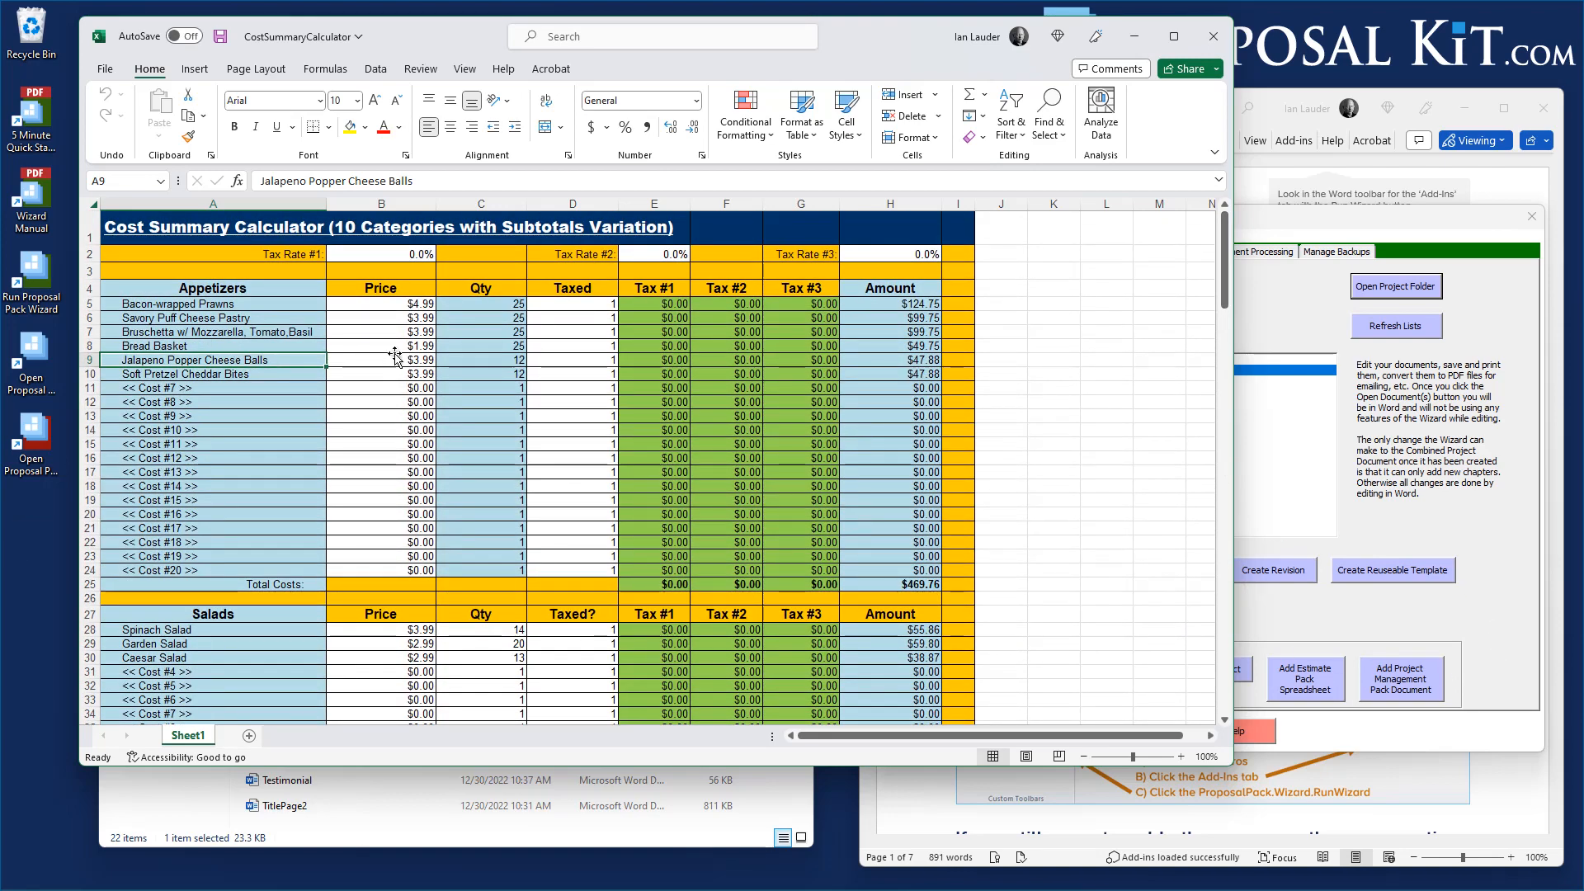
- Open FullProposal from the Catering project folder without updating its linked data, and close the folder window
{"action": "left_click", "coordinate": [425, 832]}
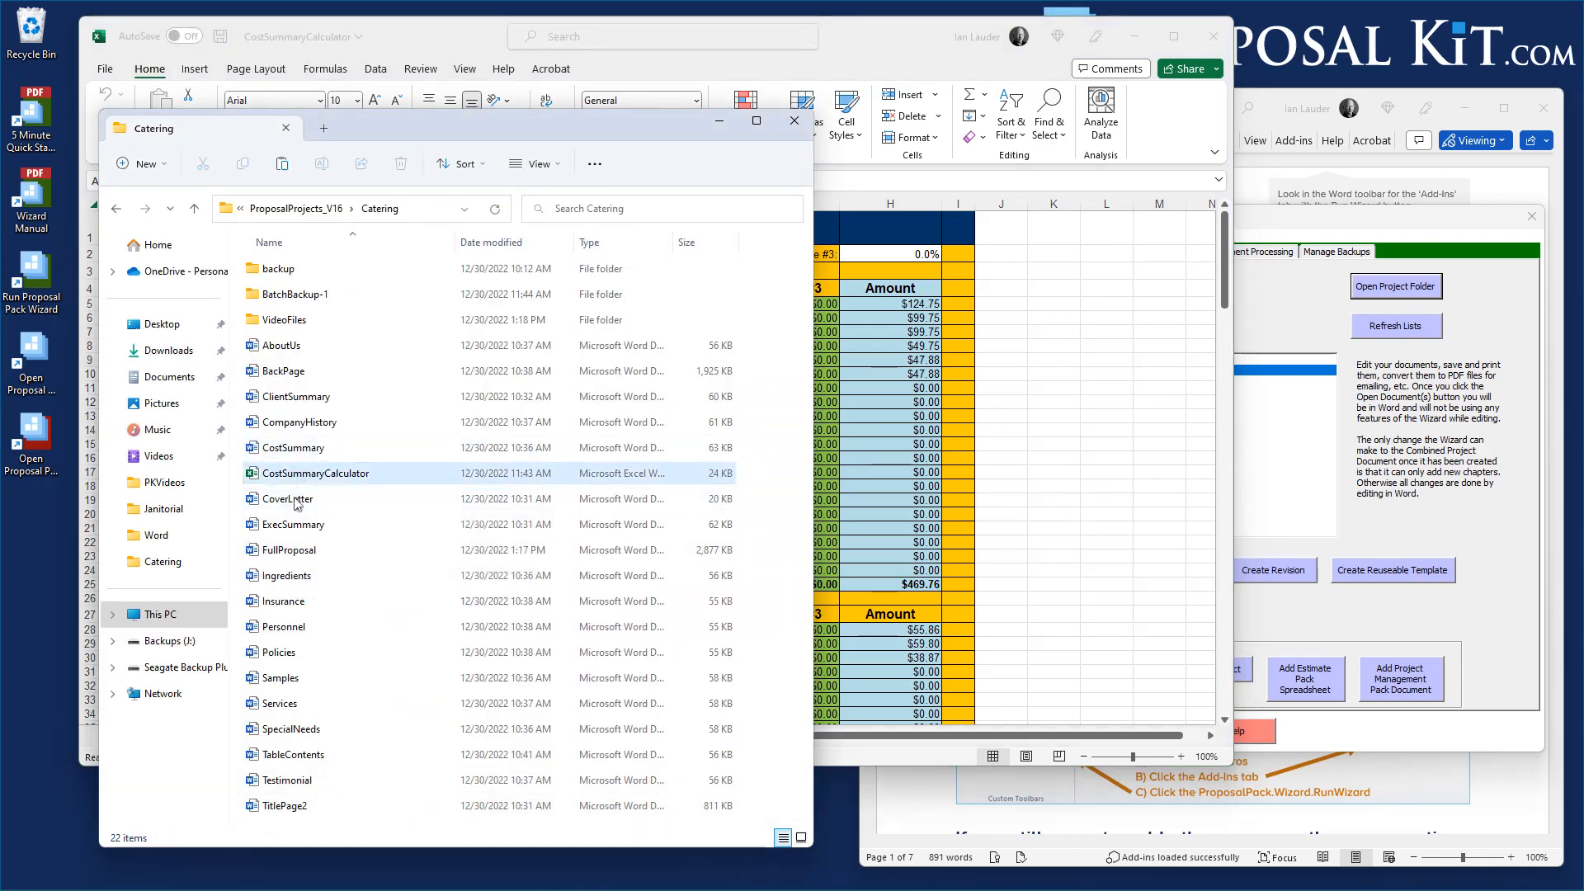
{"action": "double_click", "coordinate": [290, 550]}
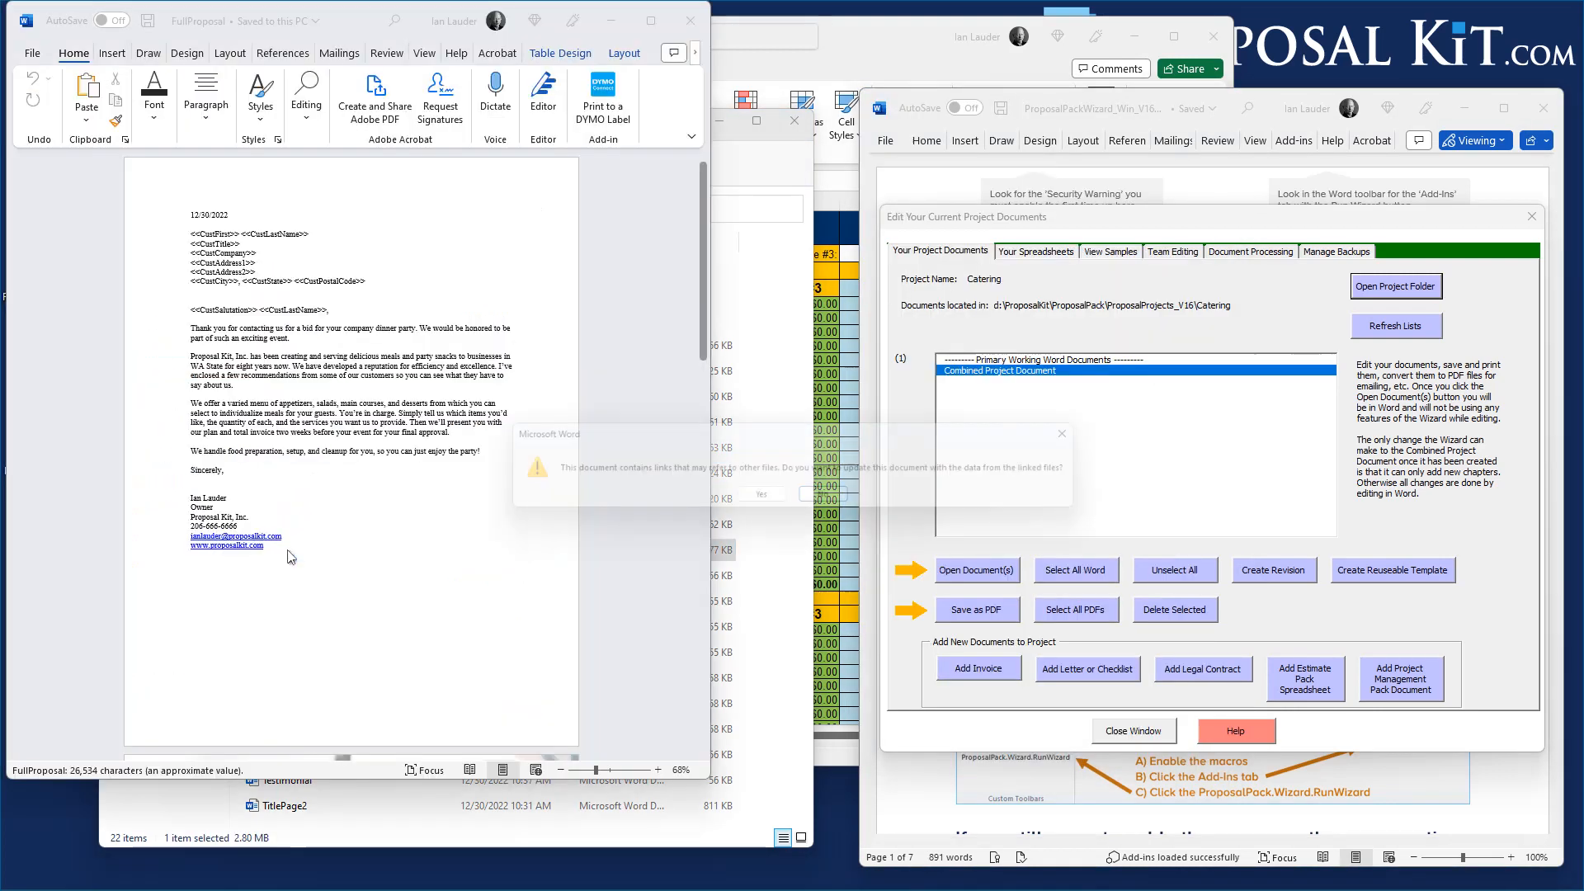
{"action": "left_click", "coordinate": [832, 500]}
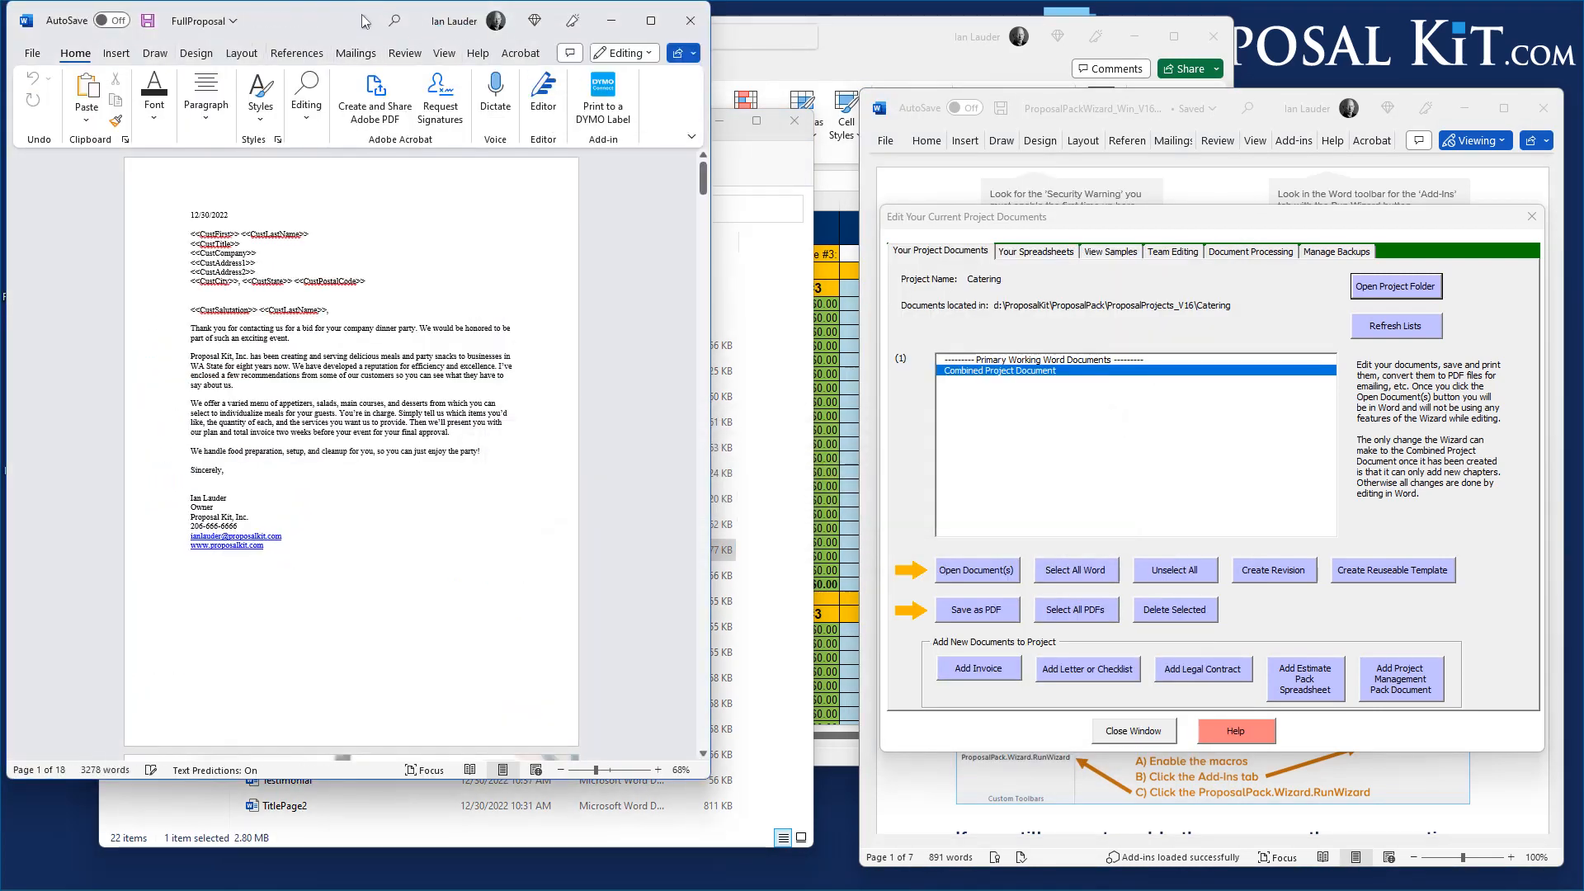
{"action": "left_click_drag", "start_coordinate": [348, 15], "coordinate": [834, 49]}
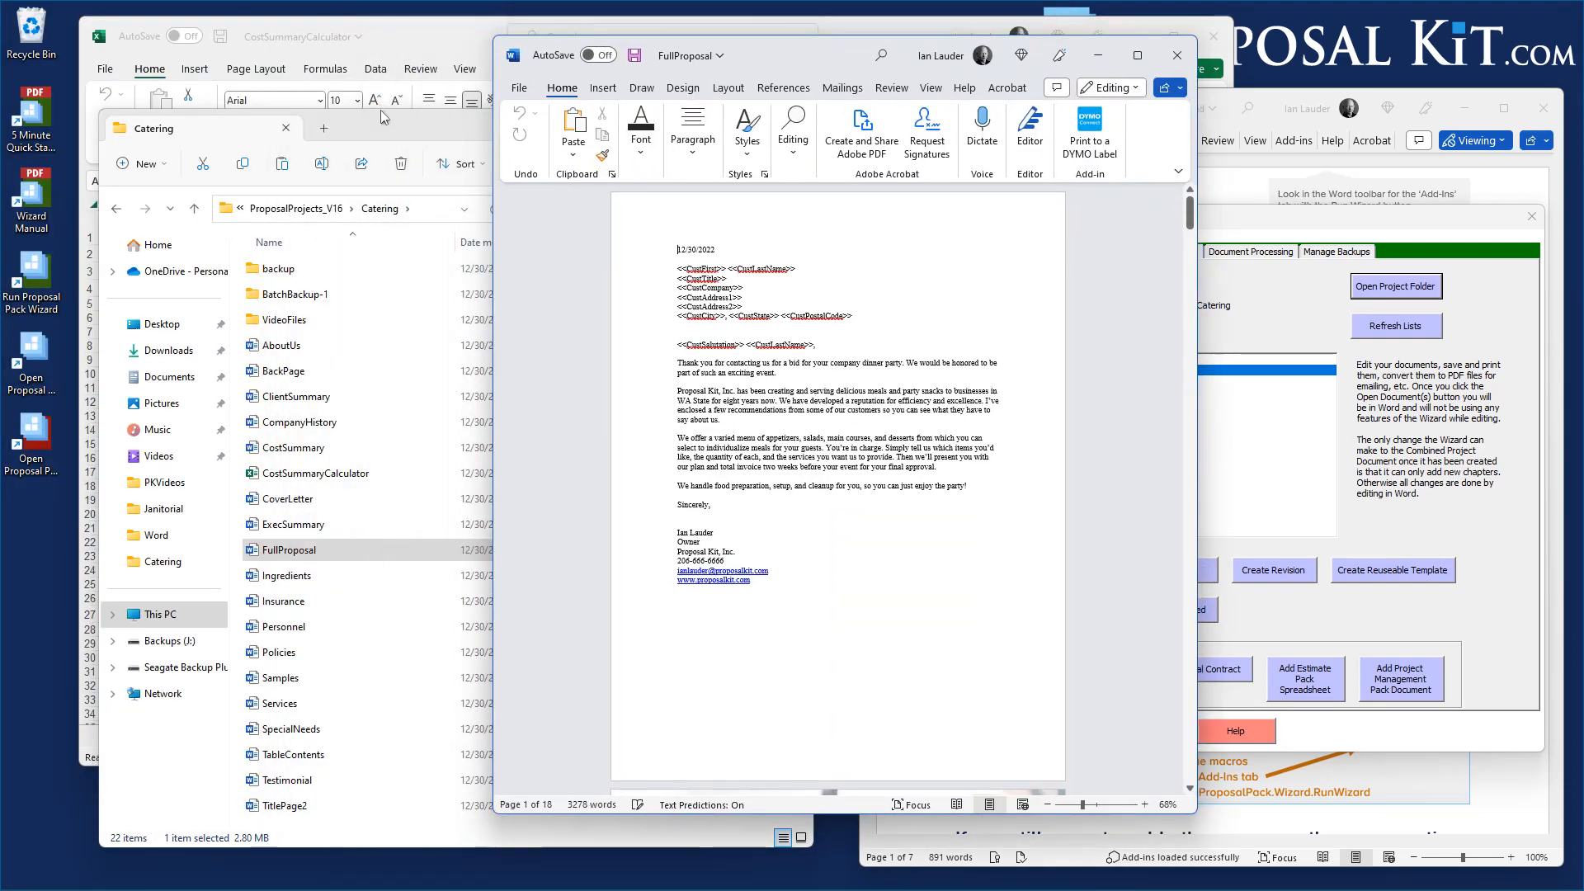
{"action": "left_click", "coordinate": [385, 123]}
{"action": "left_click", "coordinate": [787, 125]}
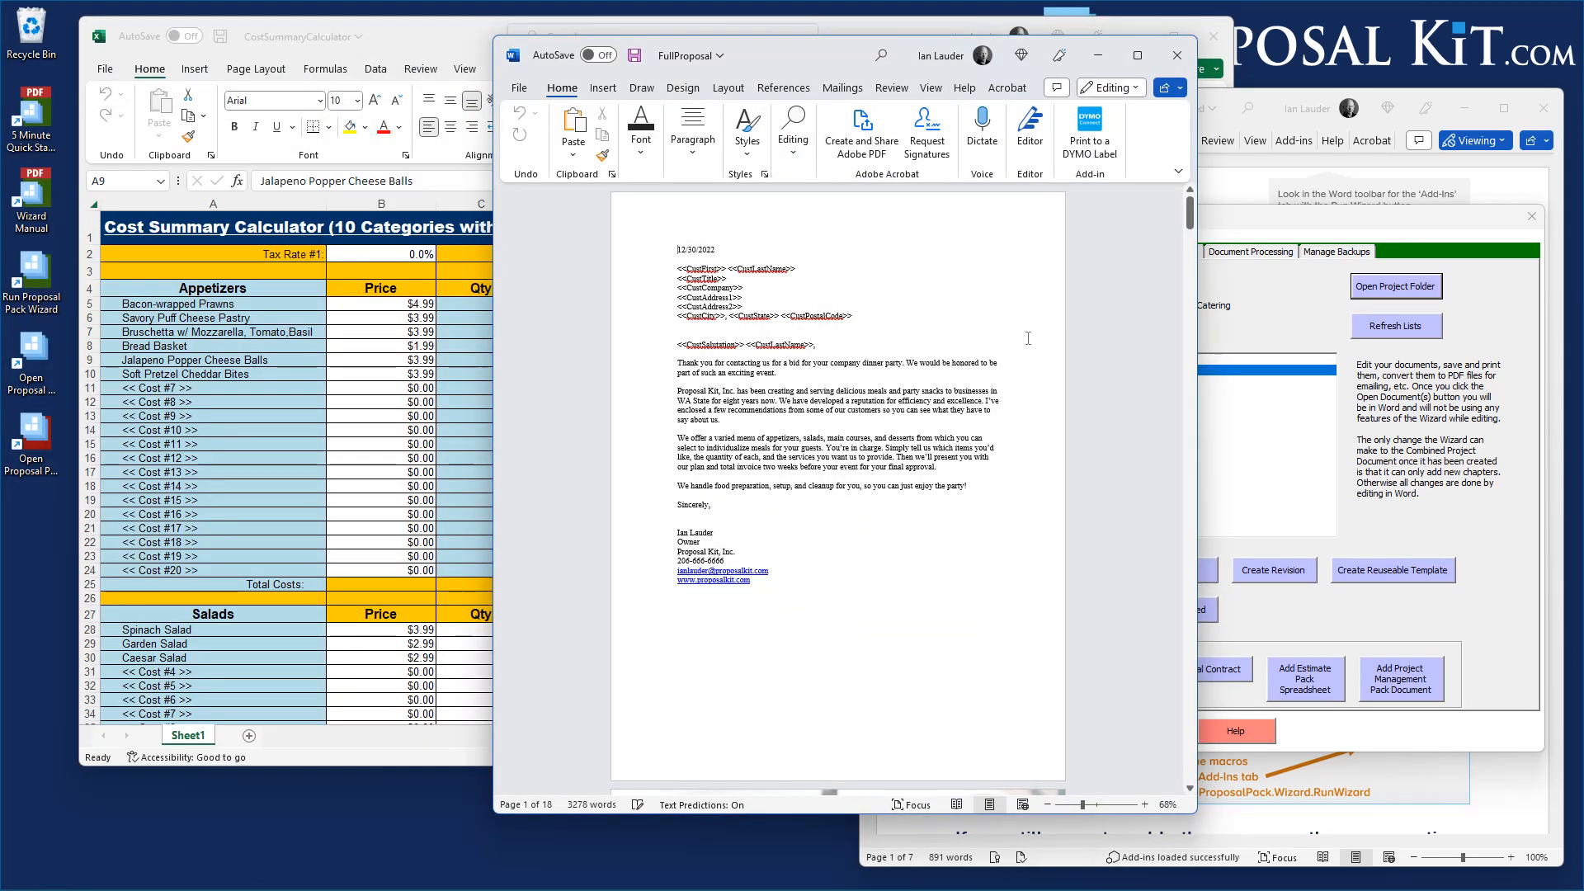
- Go to the Cost Summary table in FullProposal and place the document window beside the spreadsheet's item, price and quantity columns
{"action": "left_click_drag", "start_coordinate": [1190, 213], "coordinate": [1213, 386]}
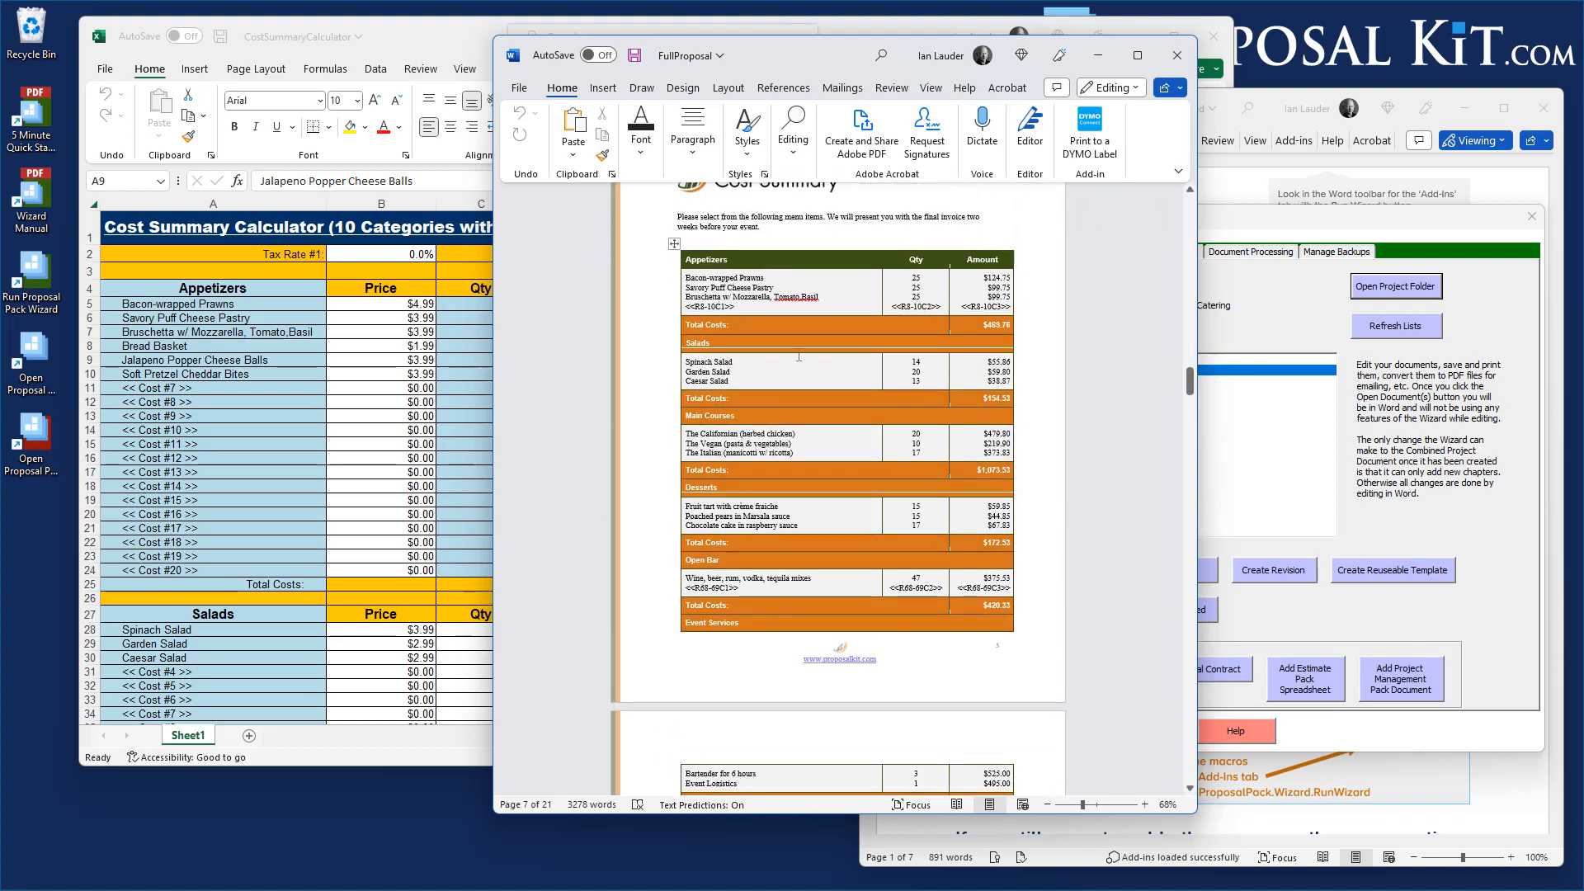
{"action": "left_click_drag", "start_coordinate": [806, 50], "coordinate": [1018, 71]}
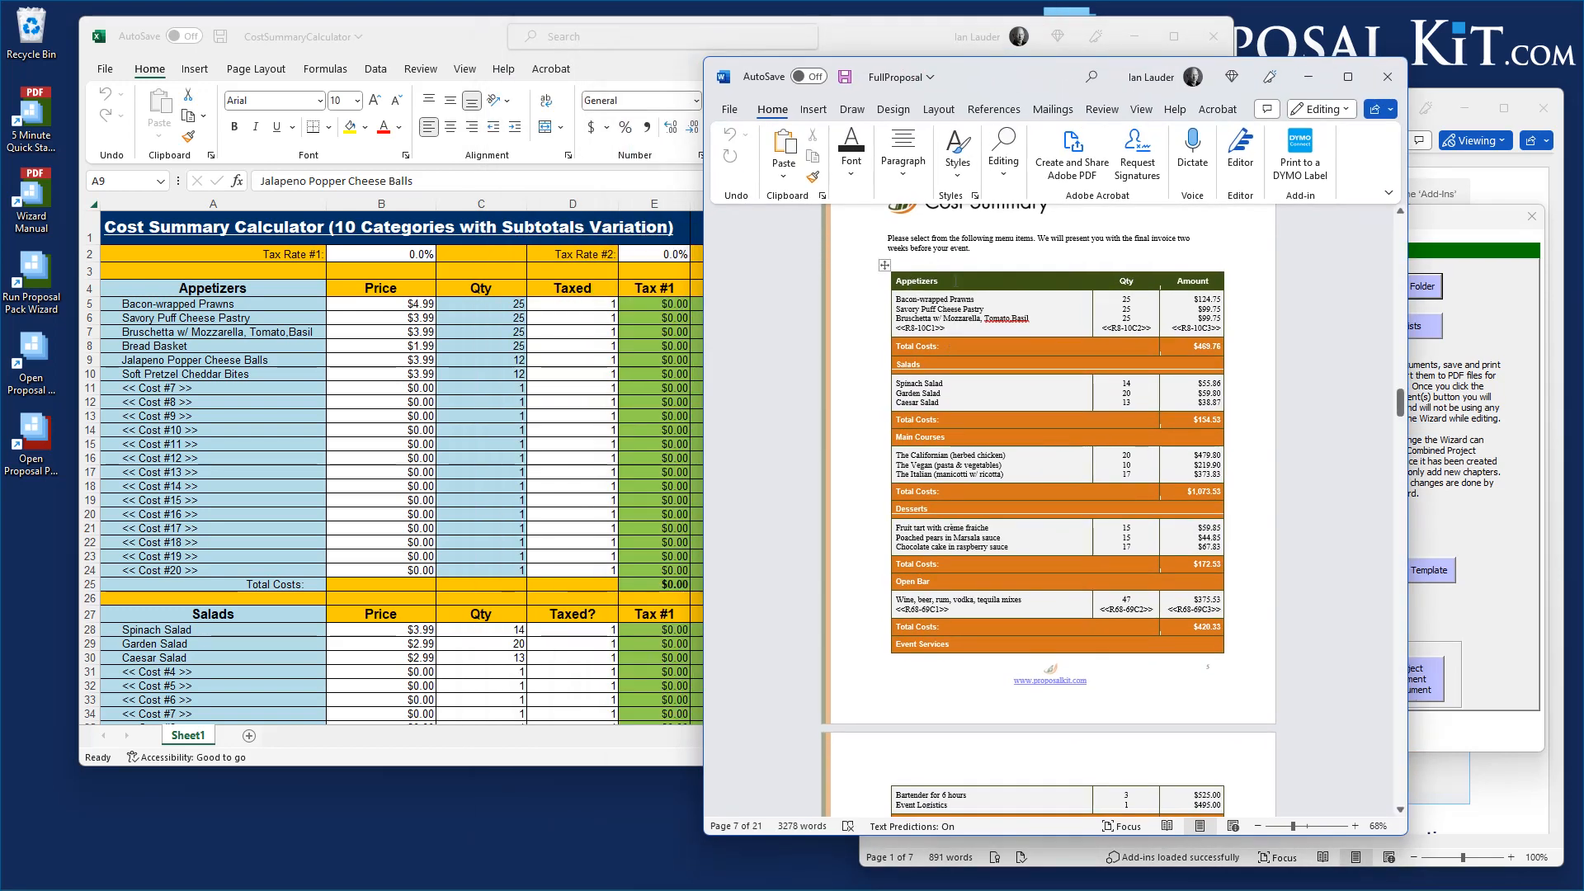
{"action": "left_click_drag", "start_coordinate": [1402, 404], "coordinate": [1403, 403]}
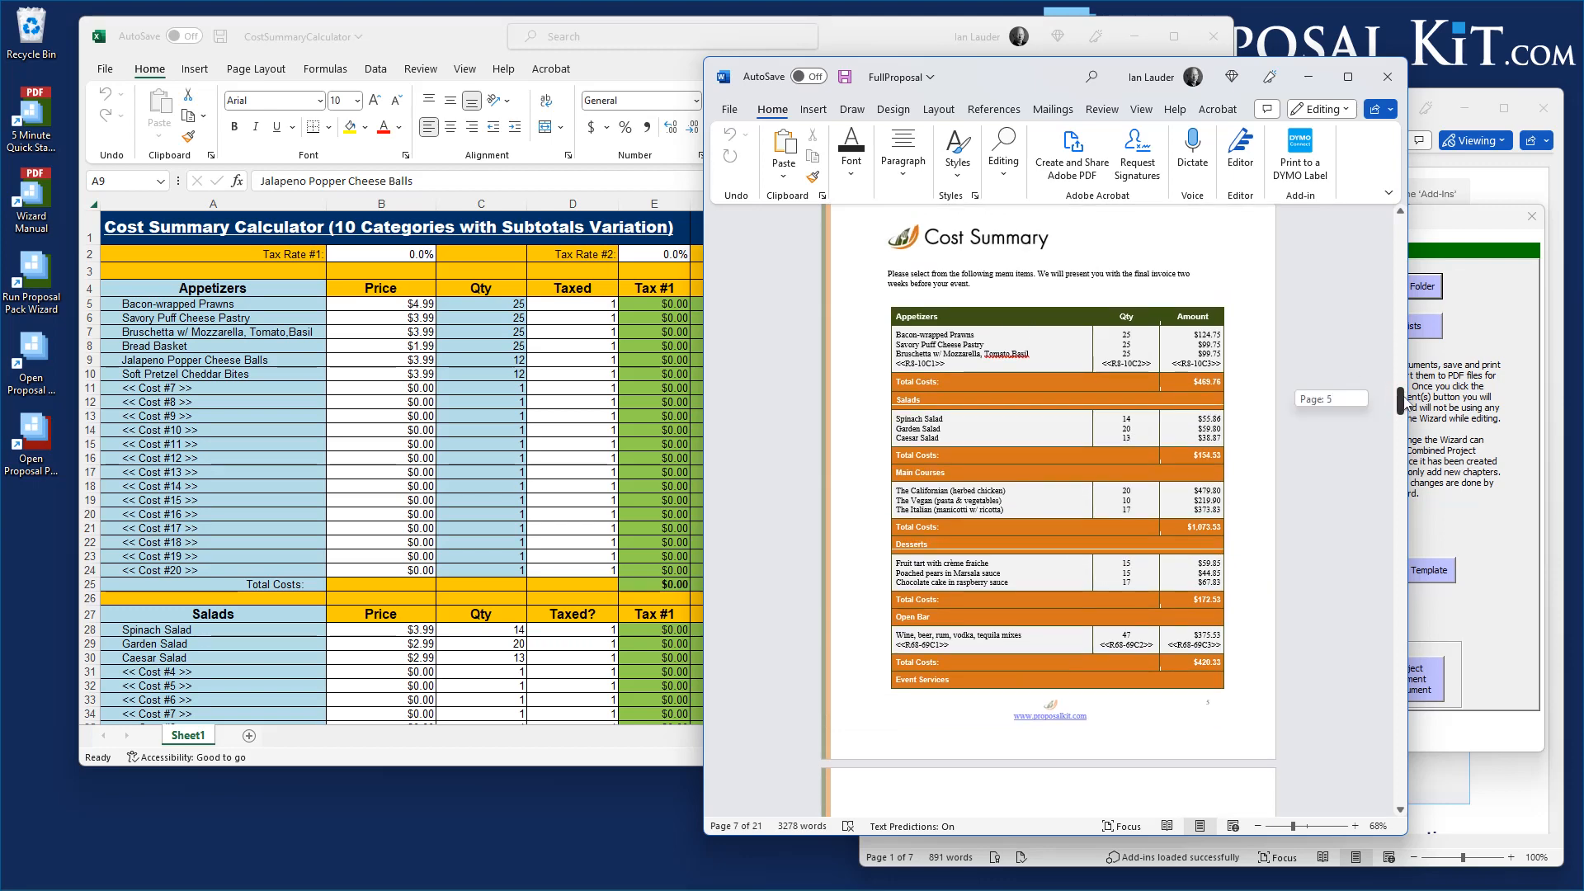
- Check the Appetizers tags against spreadsheet rows 8 to 10, and set the Appetizers and Open Bar tags to column C3 for quantity and C2 for amount
{"action": "left_click", "coordinate": [954, 362]}
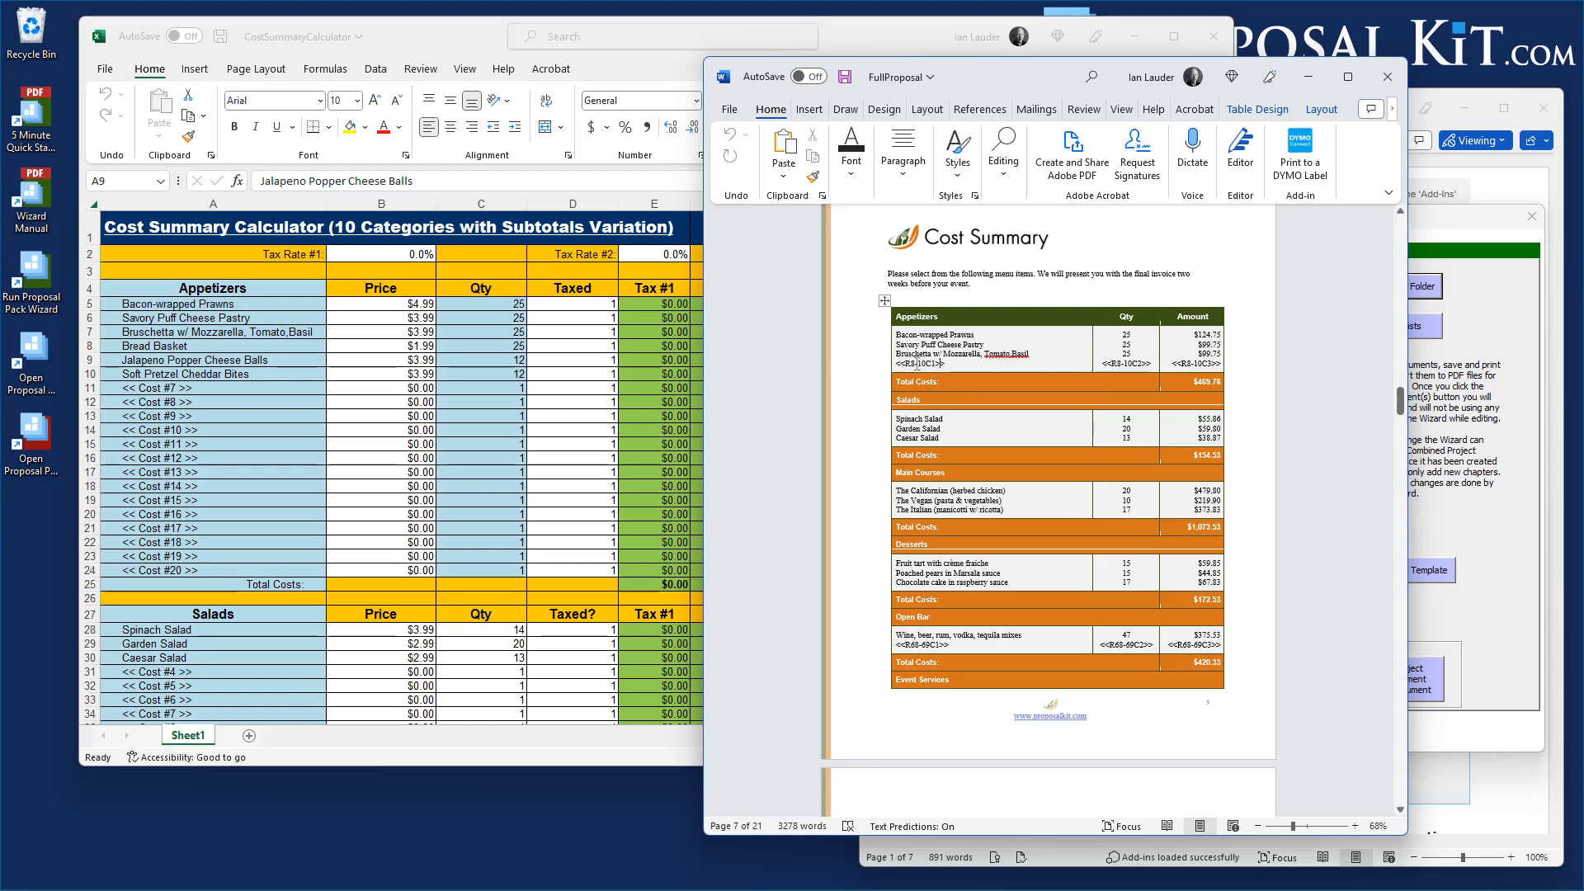
{"action": "left_click", "coordinate": [91, 350]}
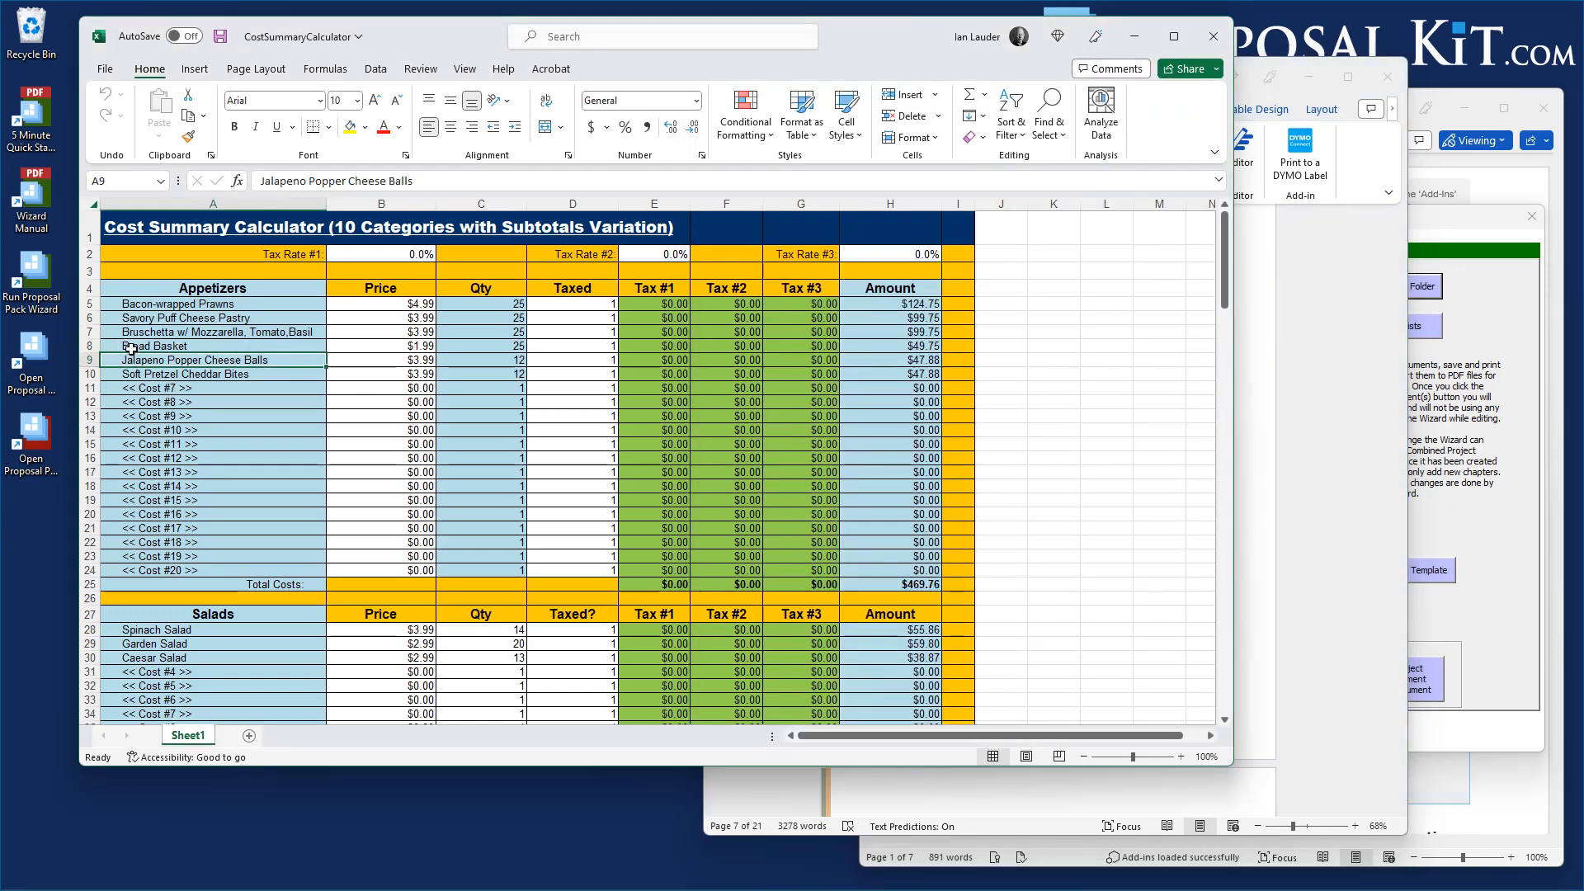
{"action": "left_click", "coordinate": [137, 374]}
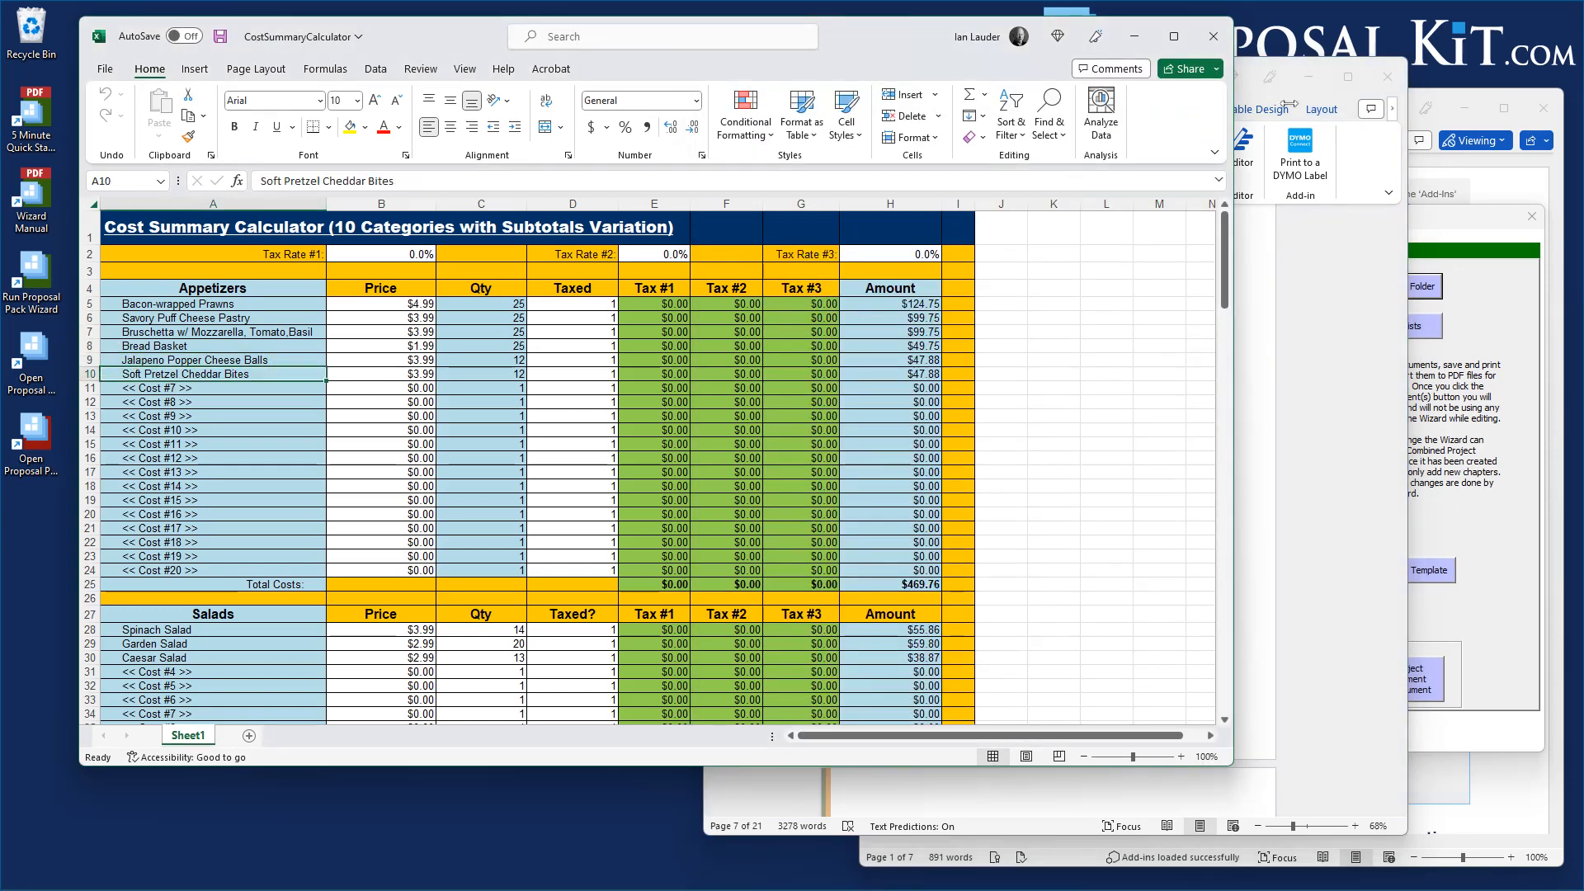
{"action": "left_click", "coordinate": [1339, 212]}
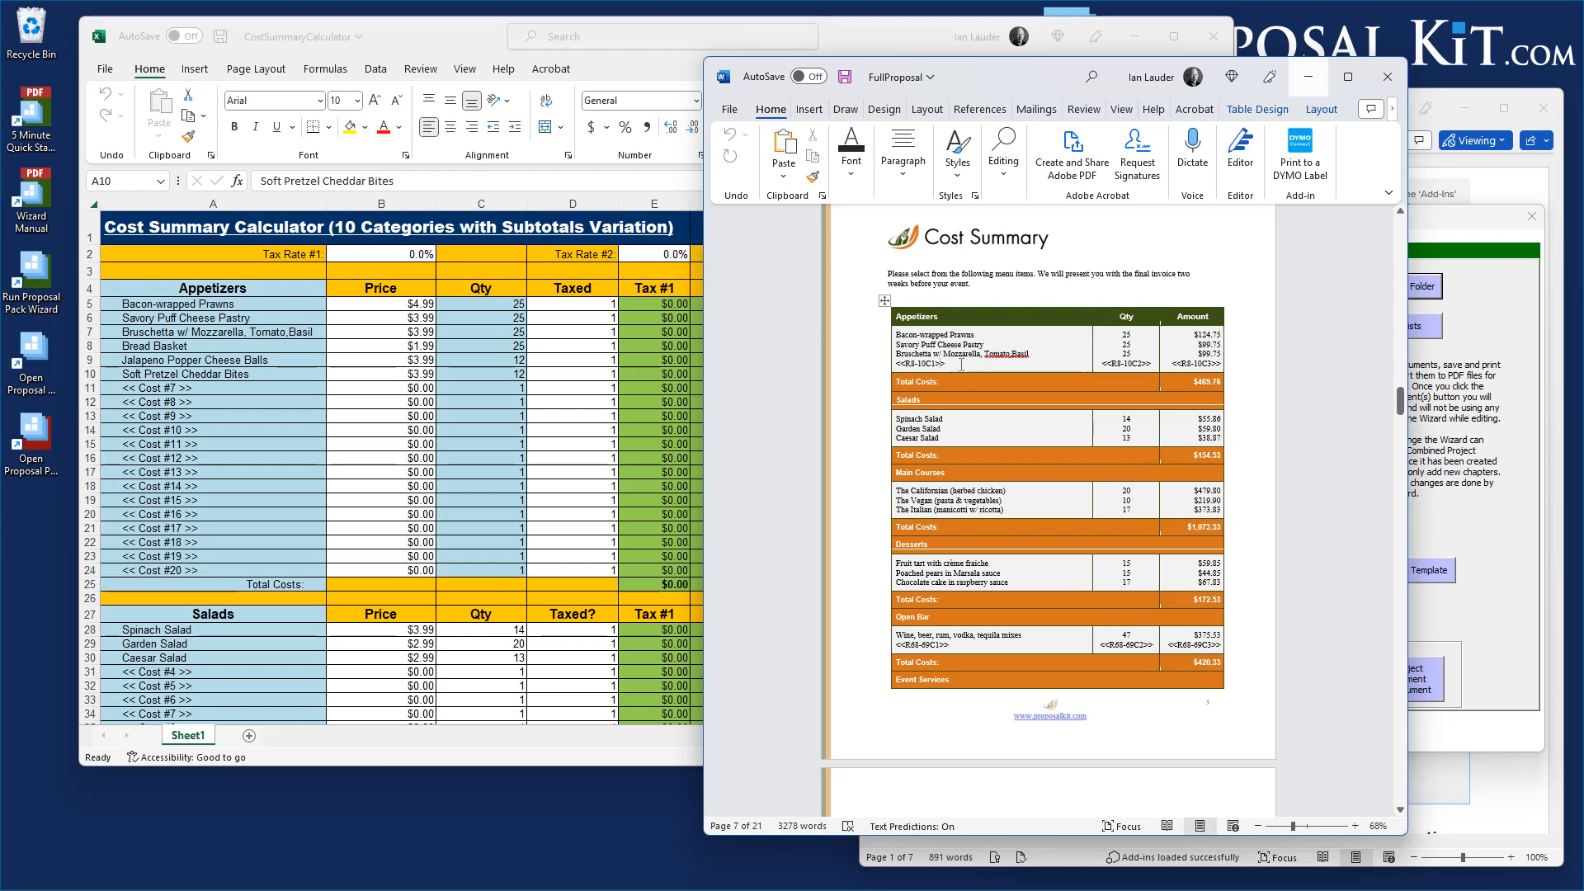
{"action": "left_click", "coordinate": [388, 35]}
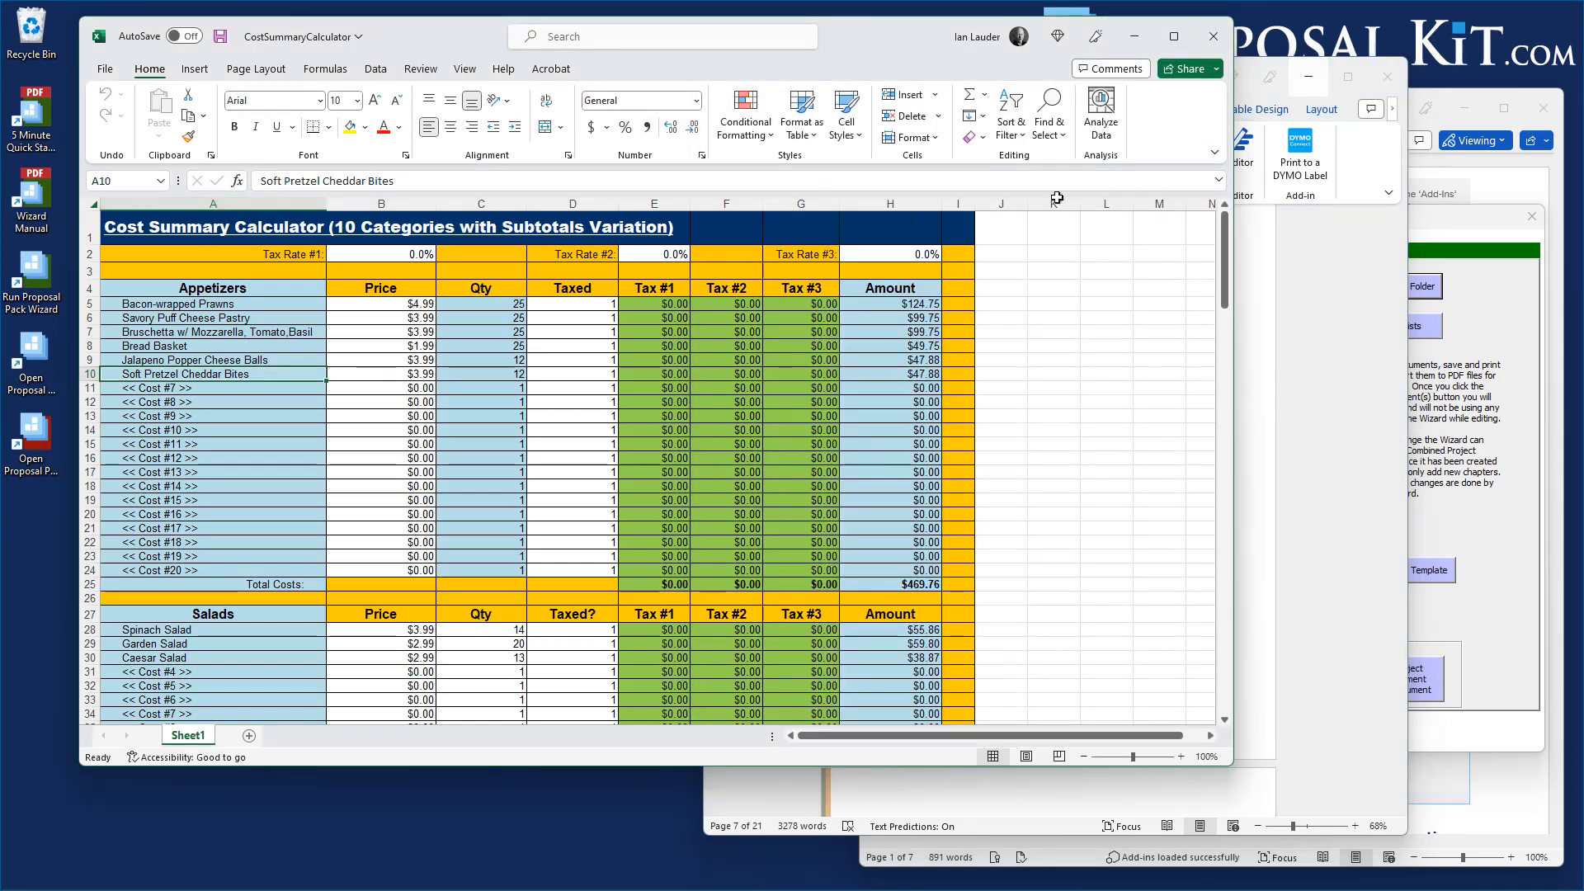
{"action": "left_click", "coordinate": [1331, 301]}
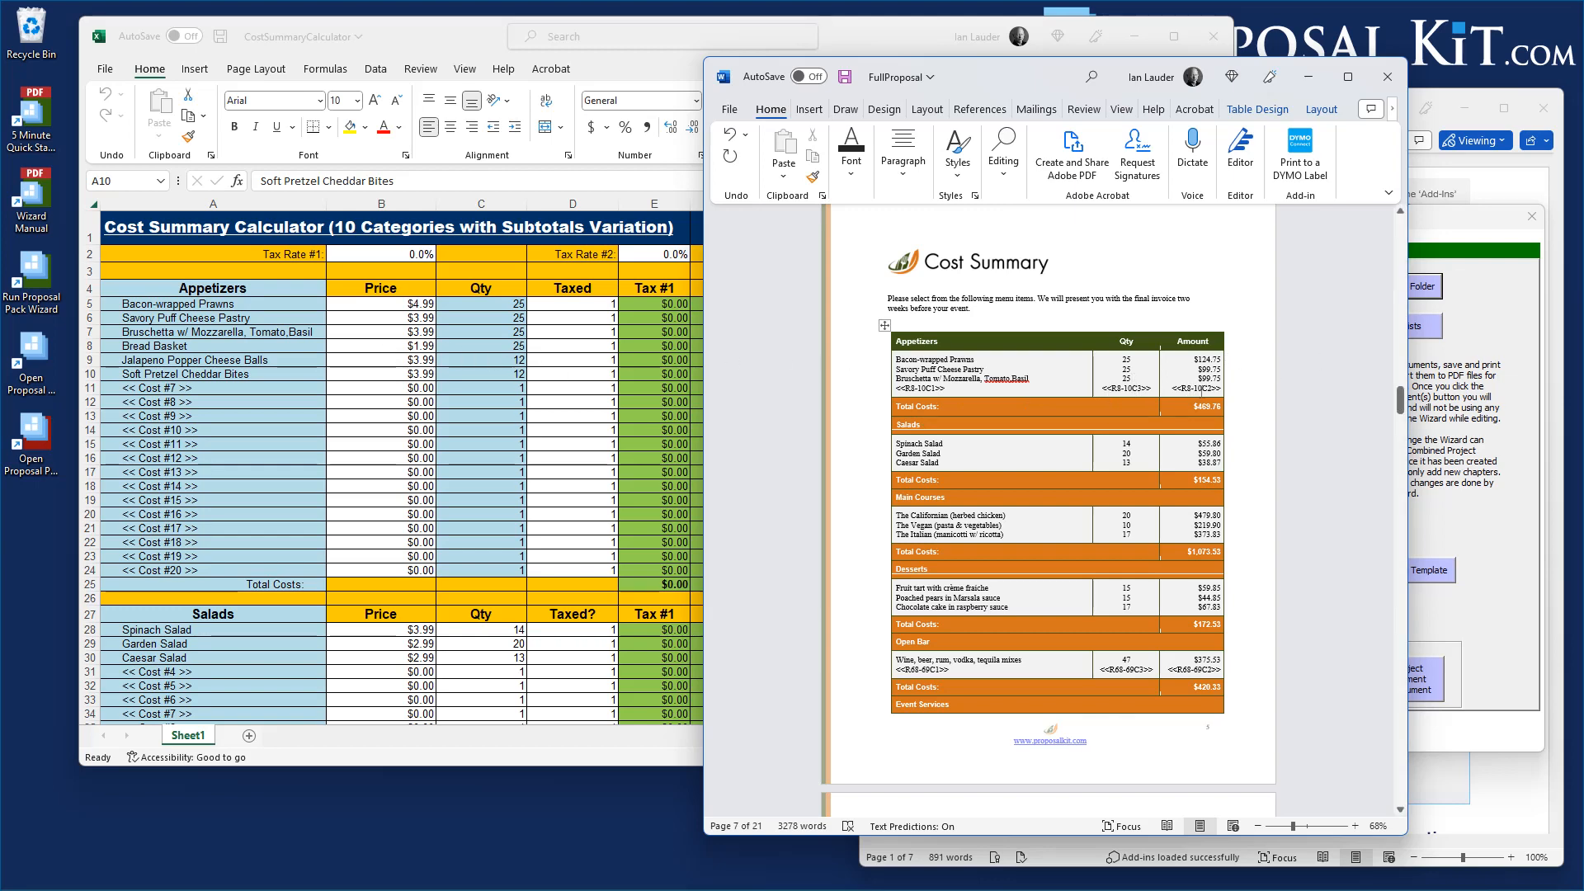
- Compare the spreadsheet's Open Bar and Event Services rows with the corresponding rows of the document's Cost Summary table
{"action": "scroll", "coordinate": [1113, 528], "scroll_direction": "down", "scroll_amount": 3}
{"action": "scroll", "coordinate": [455, 548], "scroll_direction": "down", "scroll_amount": 17}
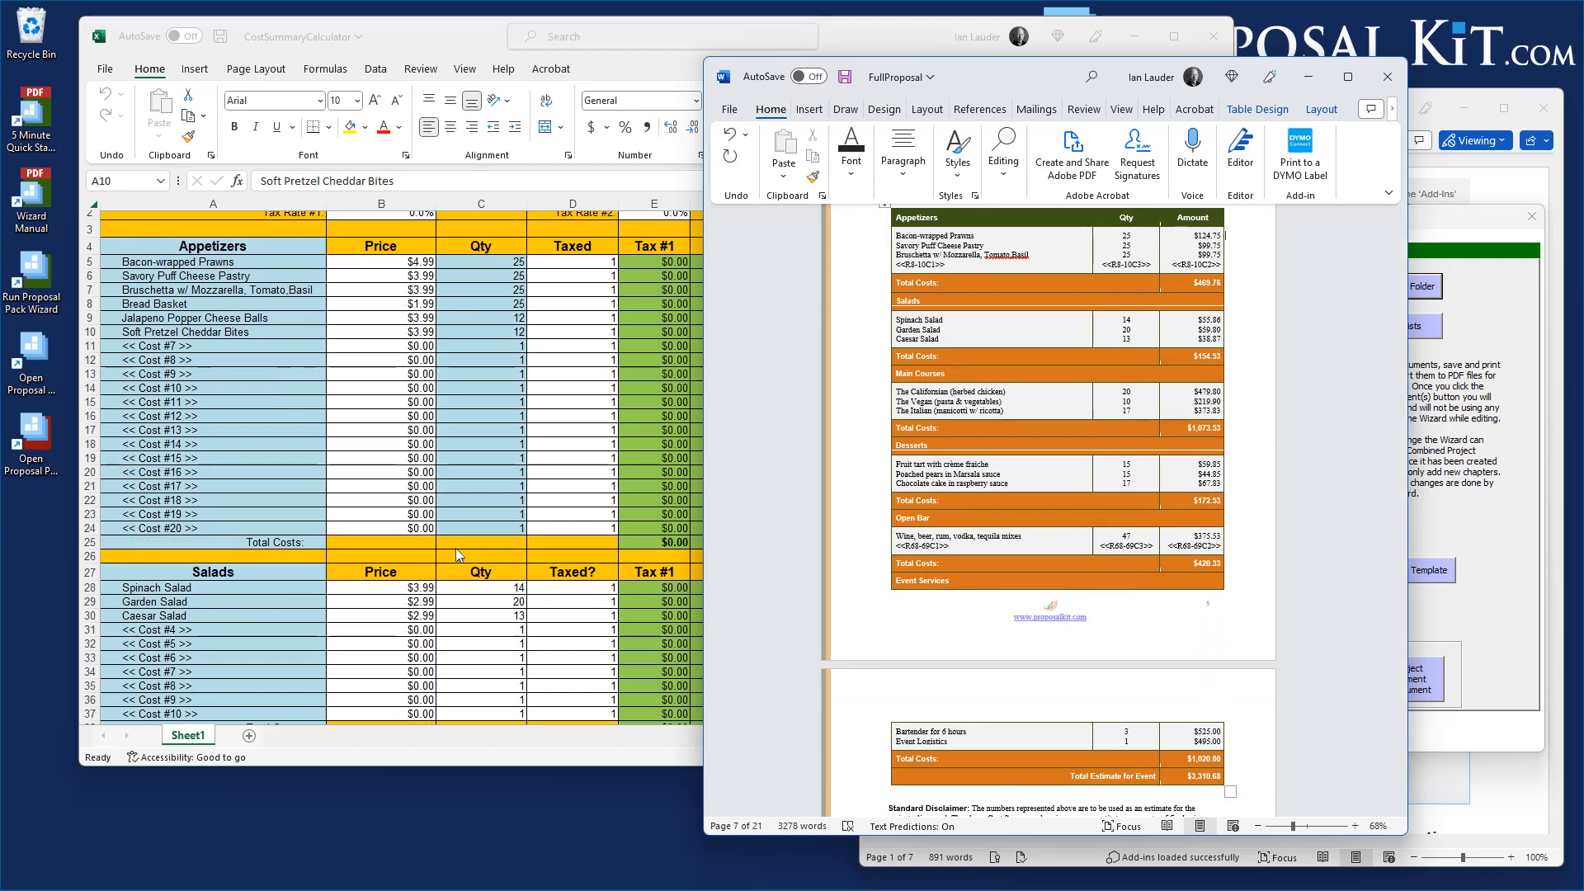
{"action": "scroll", "coordinate": [458, 554], "scroll_direction": "down", "scroll_amount": 5}
{"action": "scroll", "coordinate": [458, 555], "scroll_direction": "up", "scroll_amount": 4}
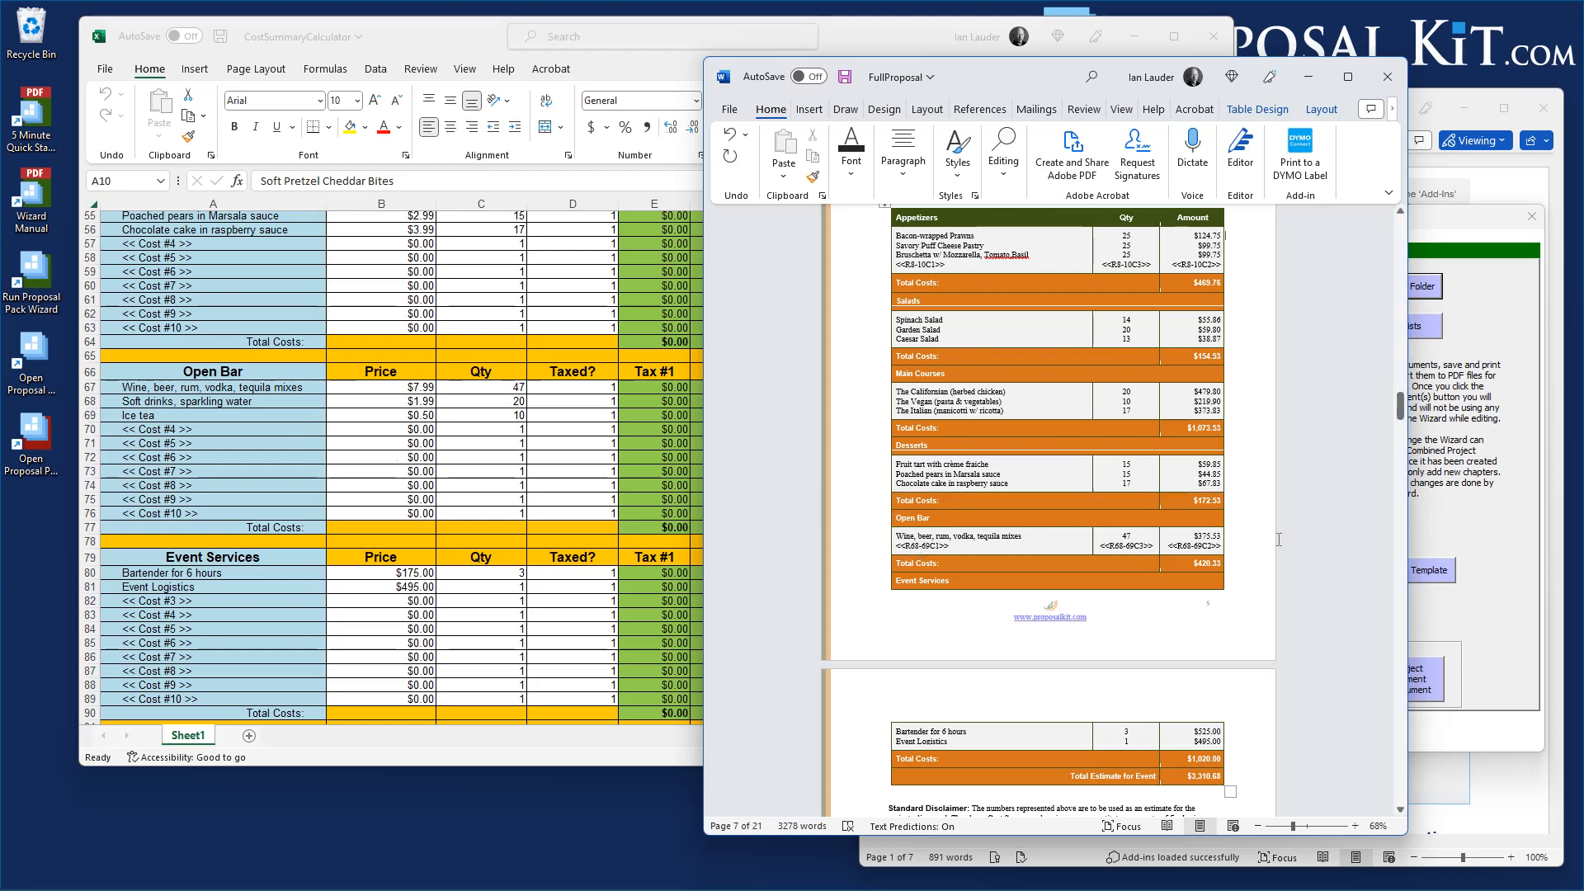
{"action": "scroll", "coordinate": [1279, 539], "scroll_direction": "down", "scroll_amount": 3}
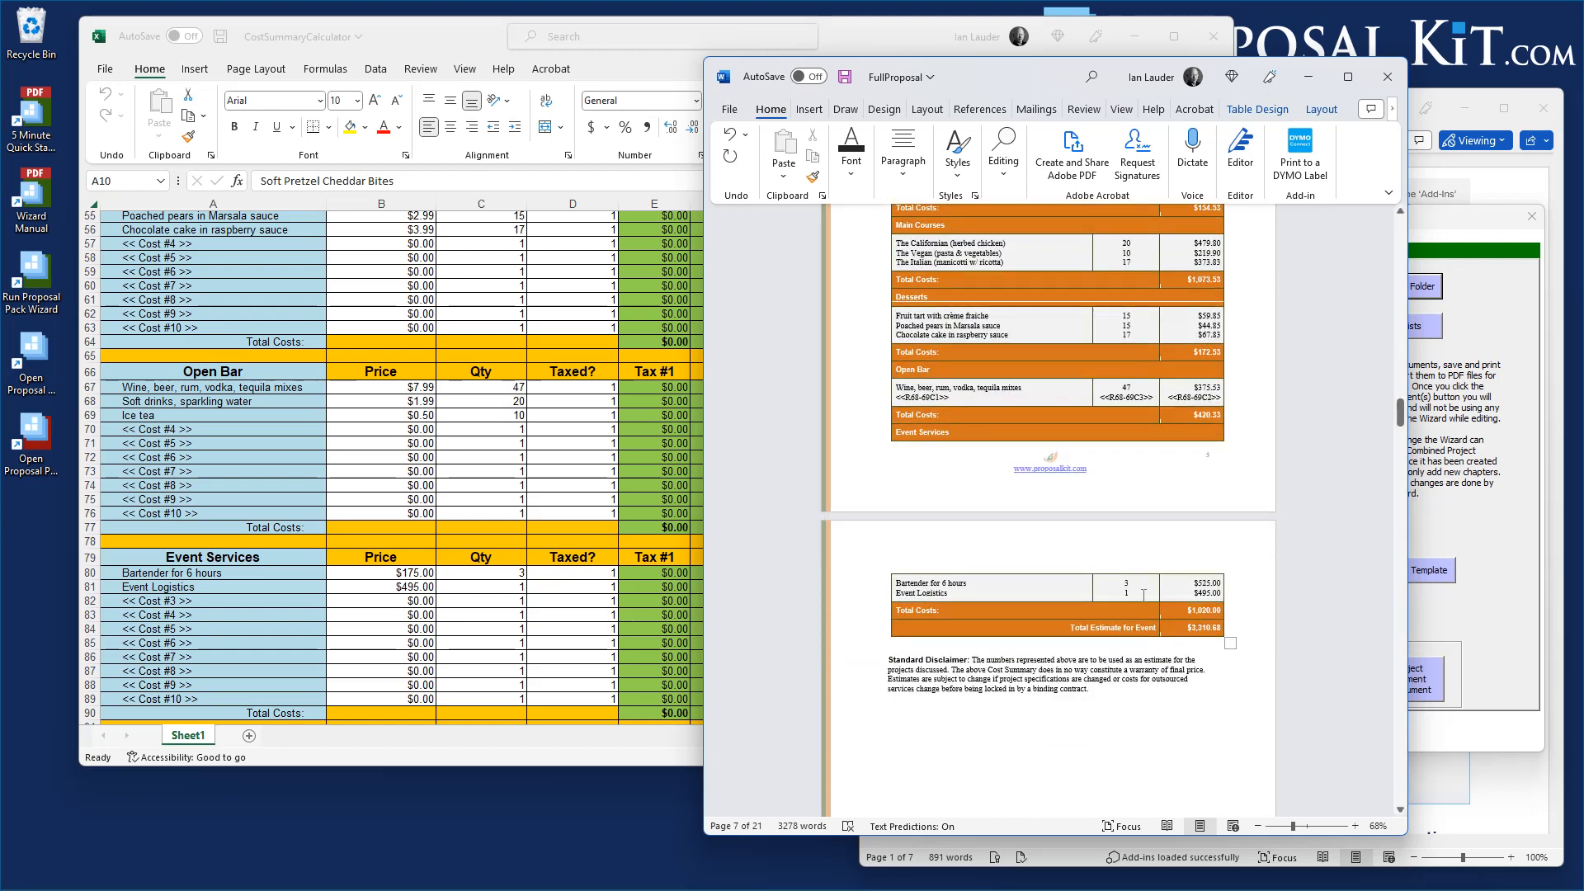
{"action": "scroll", "coordinate": [1176, 605], "scroll_direction": "up", "scroll_amount": 5}
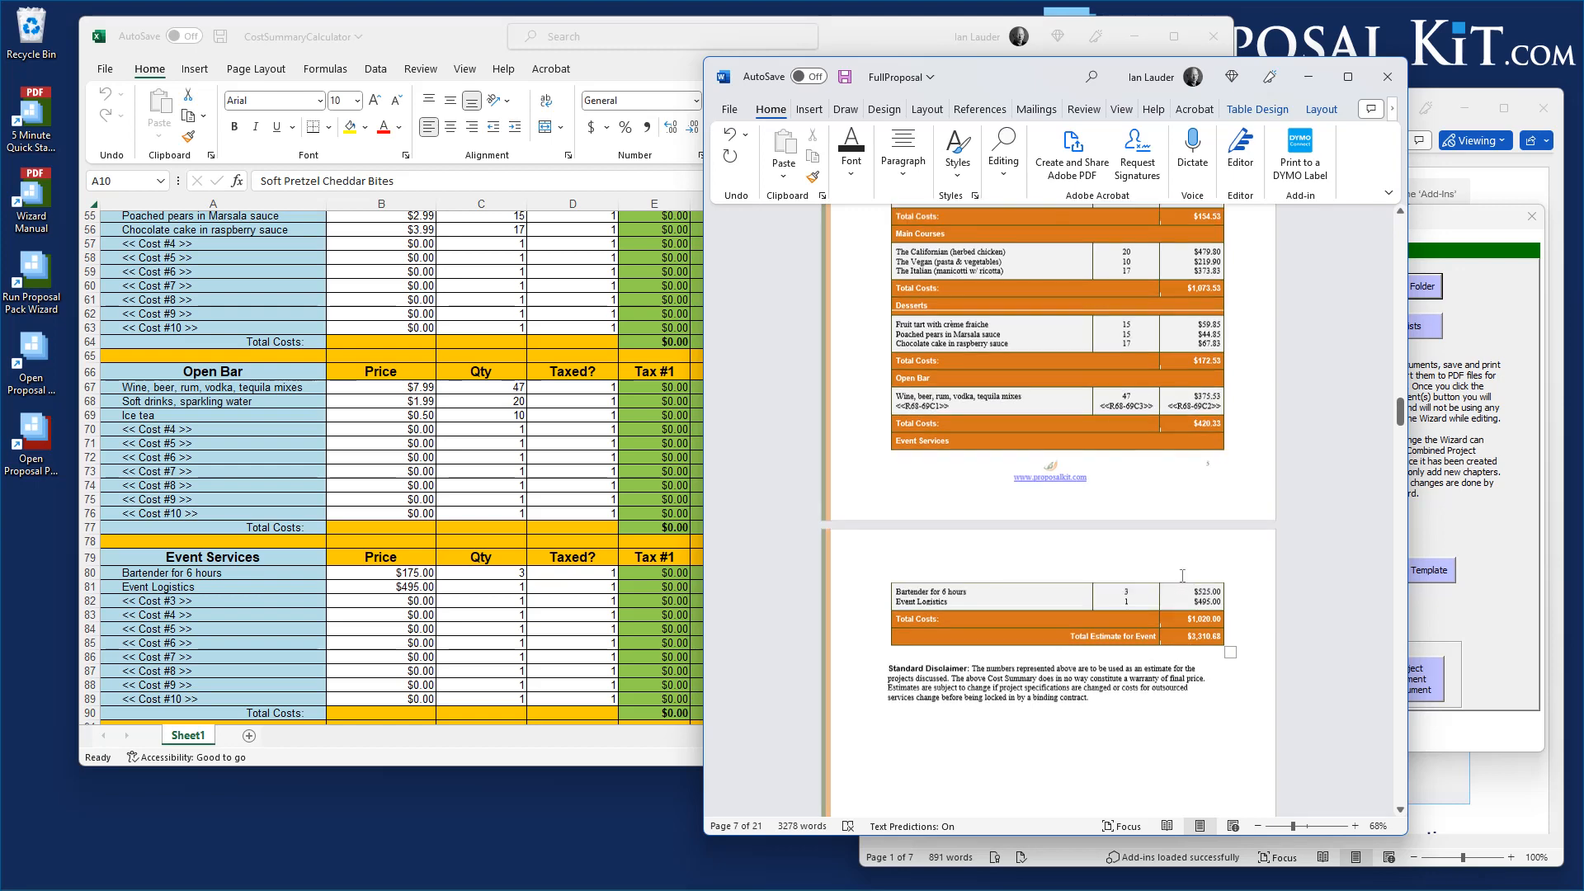
{"action": "scroll", "coordinate": [1182, 575], "scroll_direction": "down", "scroll_amount": 1}
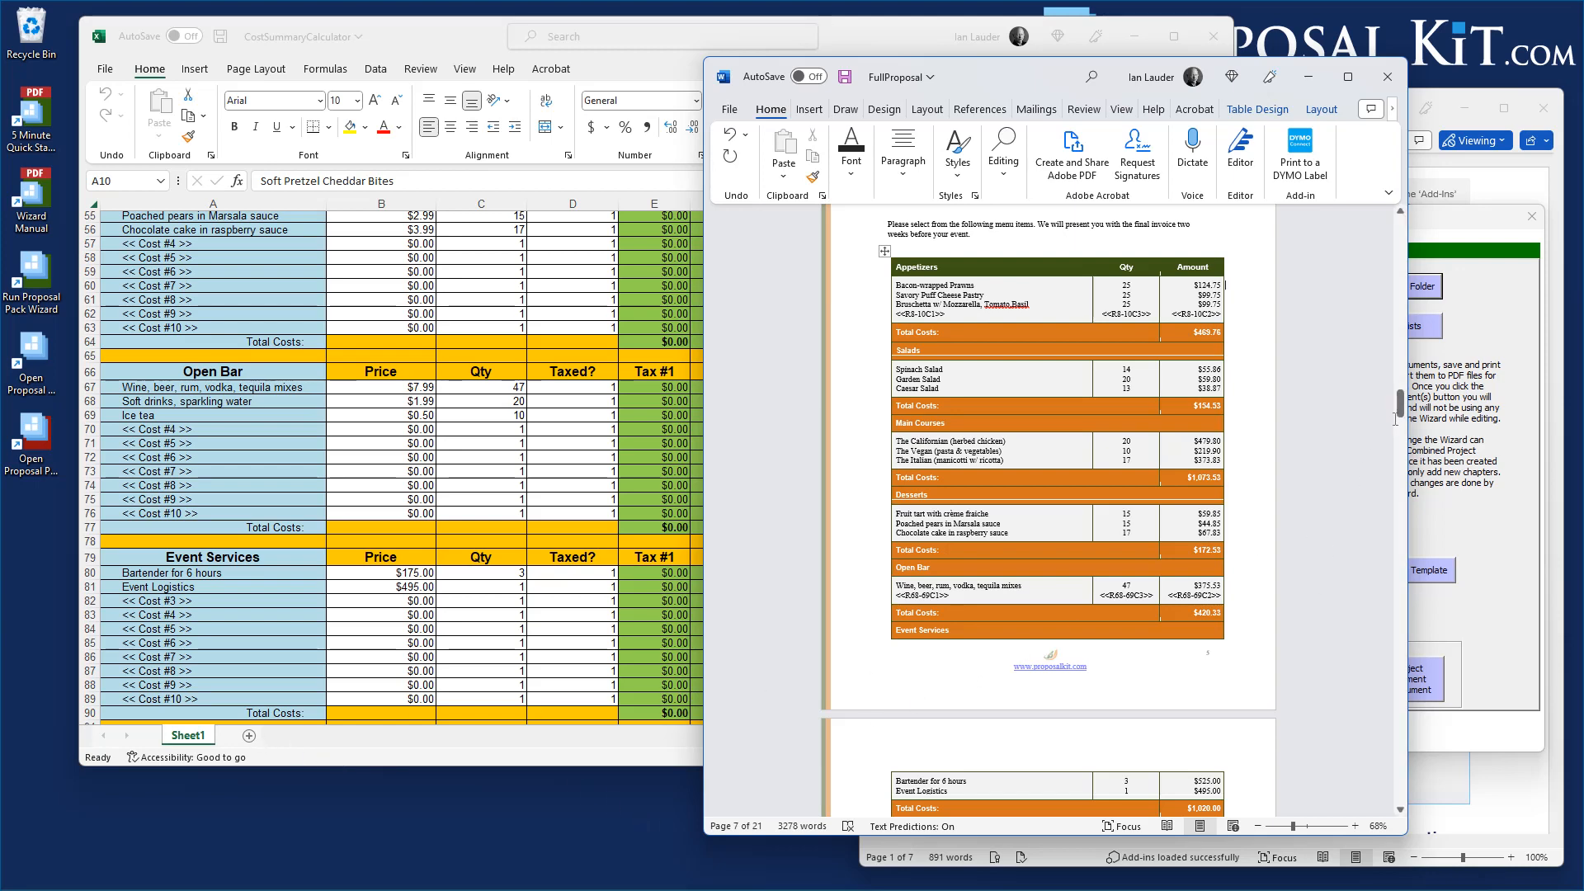
- Review the tags in the proposal's opening letter and the spreadsheet's totals and linking notes, and return to the Cost Summary table
{"action": "left_click_drag", "start_coordinate": [1399, 411], "coordinate": [1430, 223]}
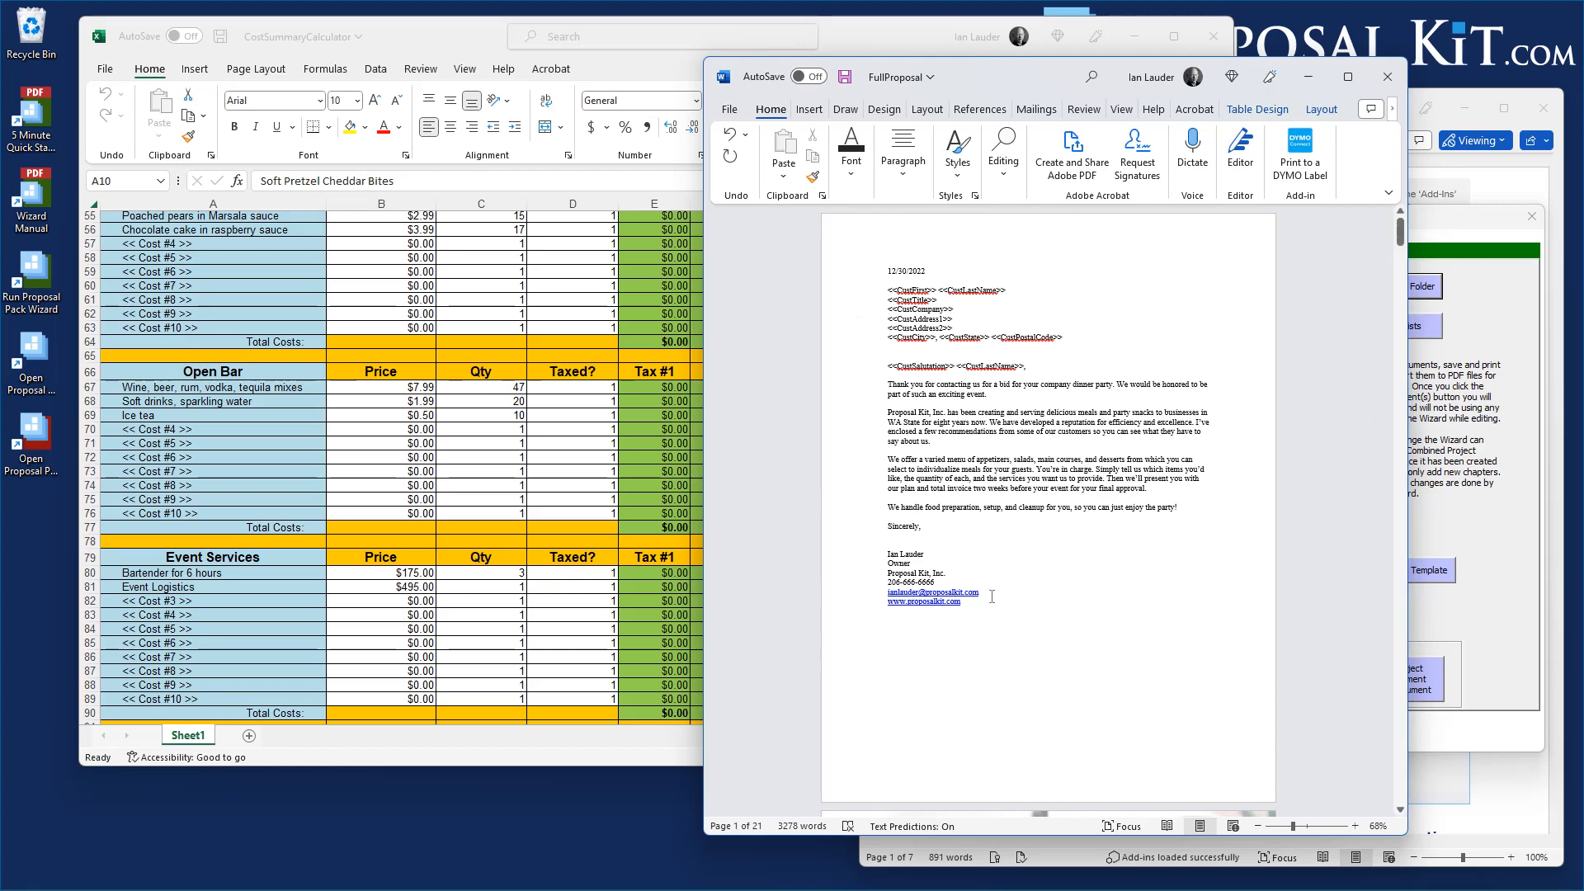
{"action": "scroll", "coordinate": [449, 596], "scroll_direction": "down", "scroll_amount": 20}
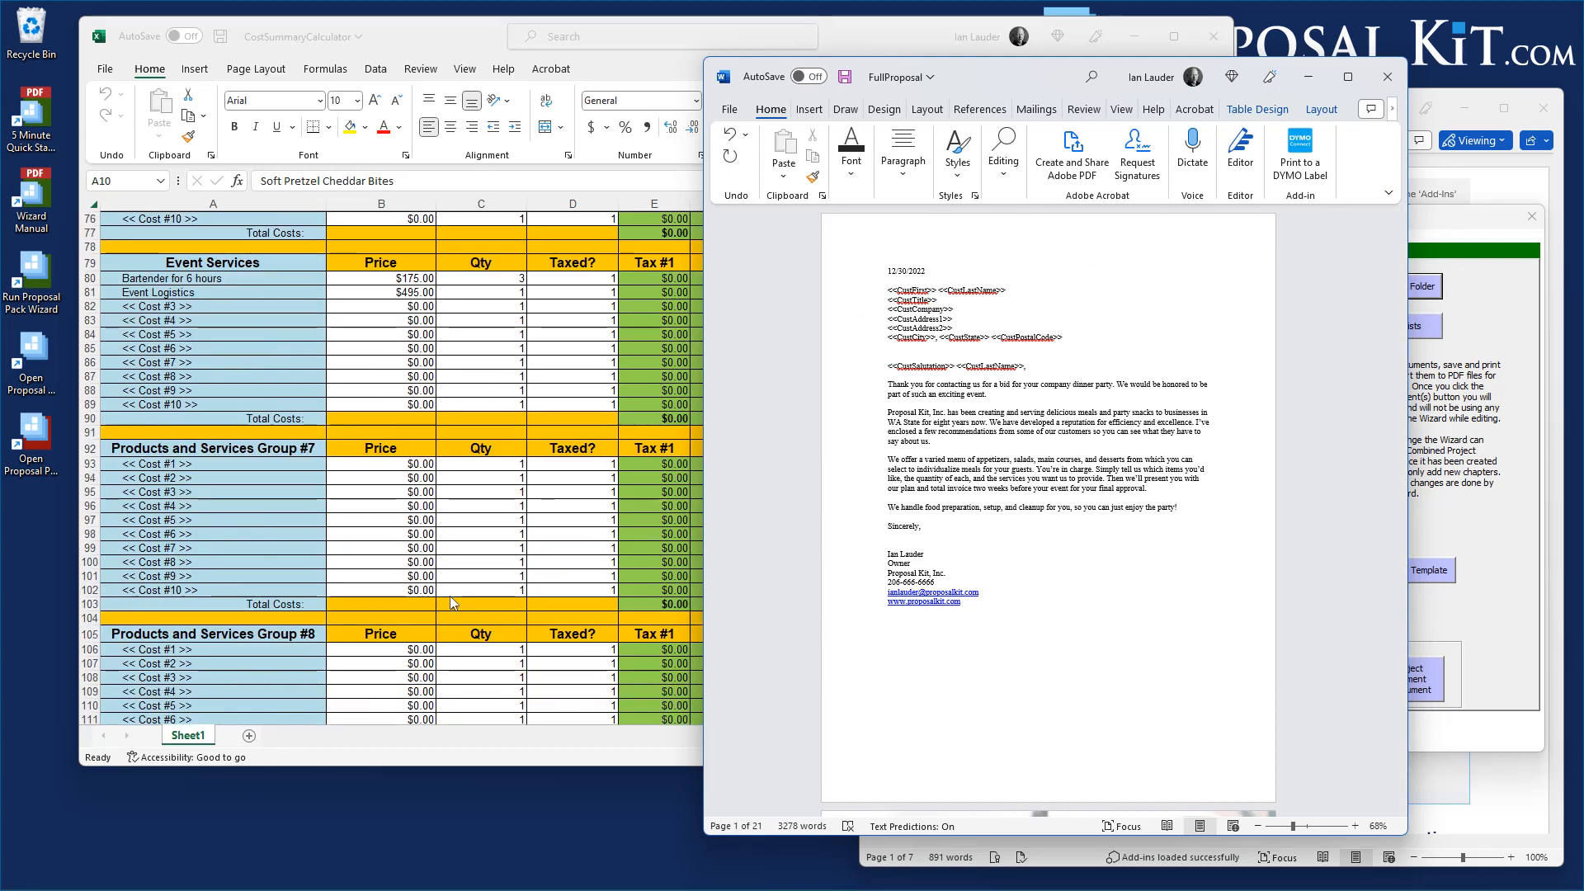
{"action": "scroll", "coordinate": [449, 596], "scroll_direction": "down", "scroll_amount": 8}
{"action": "scroll", "coordinate": [449, 596], "scroll_direction": "up", "scroll_amount": 3}
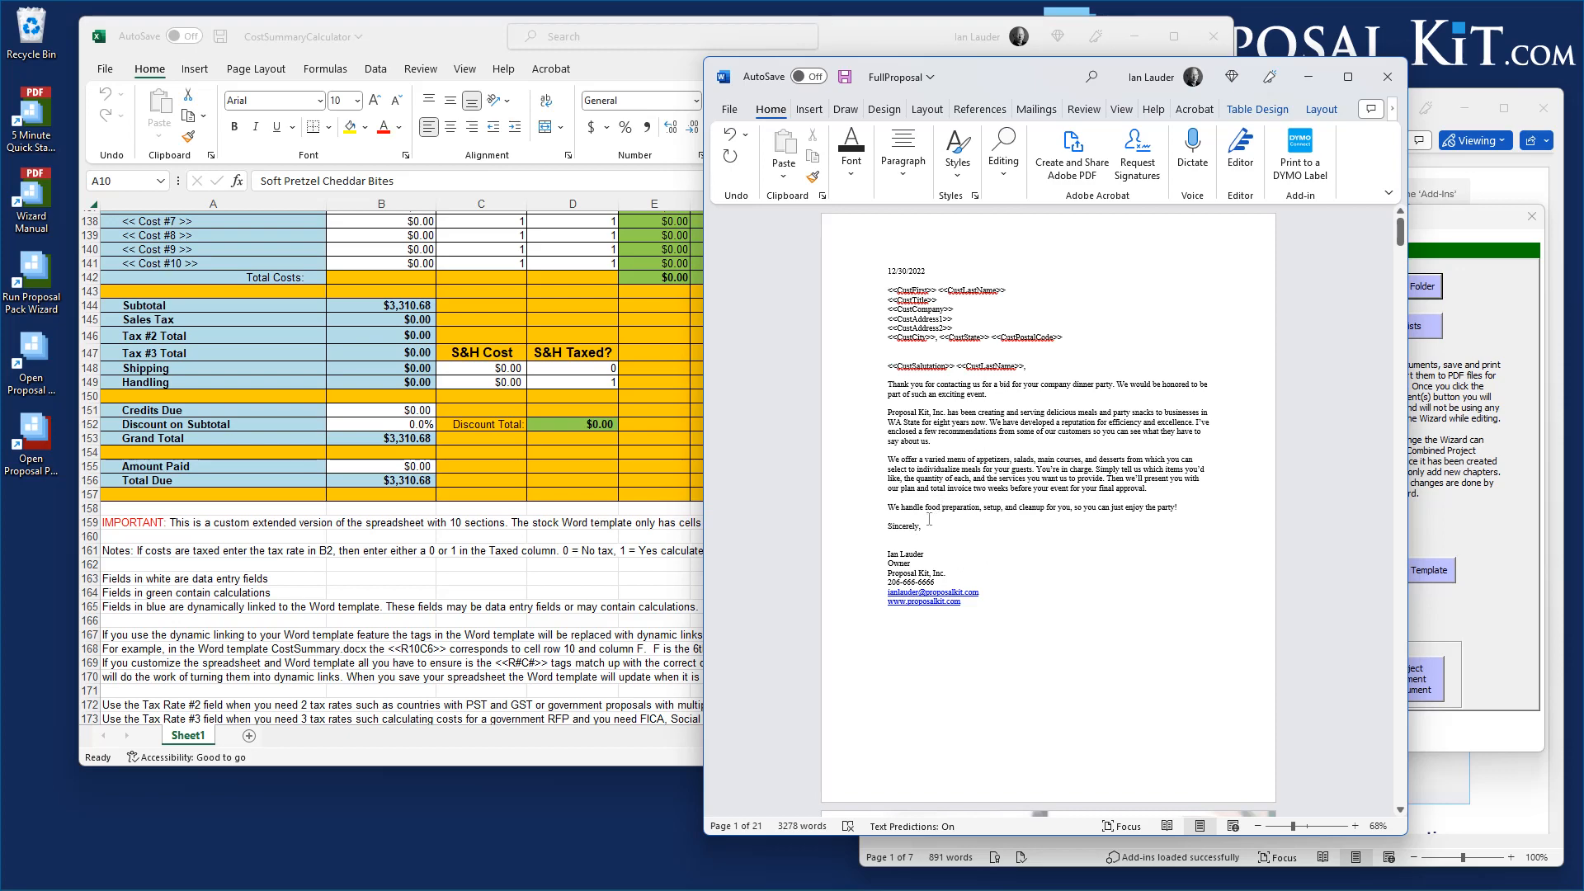
{"action": "left_click", "coordinate": [1400, 235]}
{"action": "left_click_drag", "start_coordinate": [1400, 235], "coordinate": [1416, 409]}
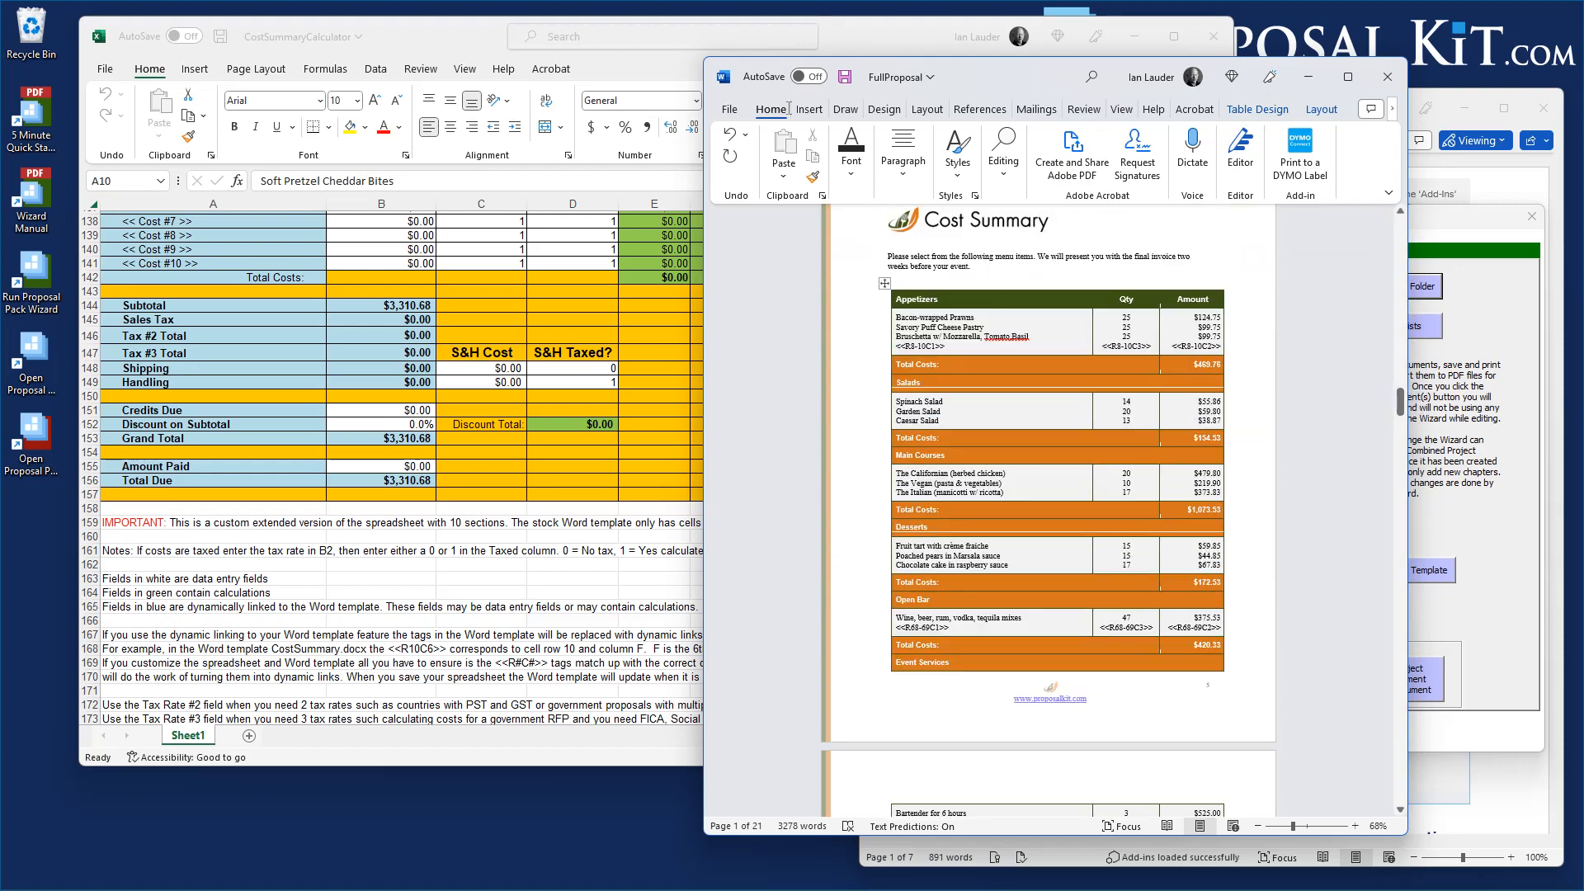
- Save FullProposal and close both the CostSummaryCalculator spreadsheet and the proposal document
{"action": "left_click", "coordinate": [842, 80]}
{"action": "left_click", "coordinate": [868, 28]}
{"action": "left_click", "coordinate": [1210, 36]}
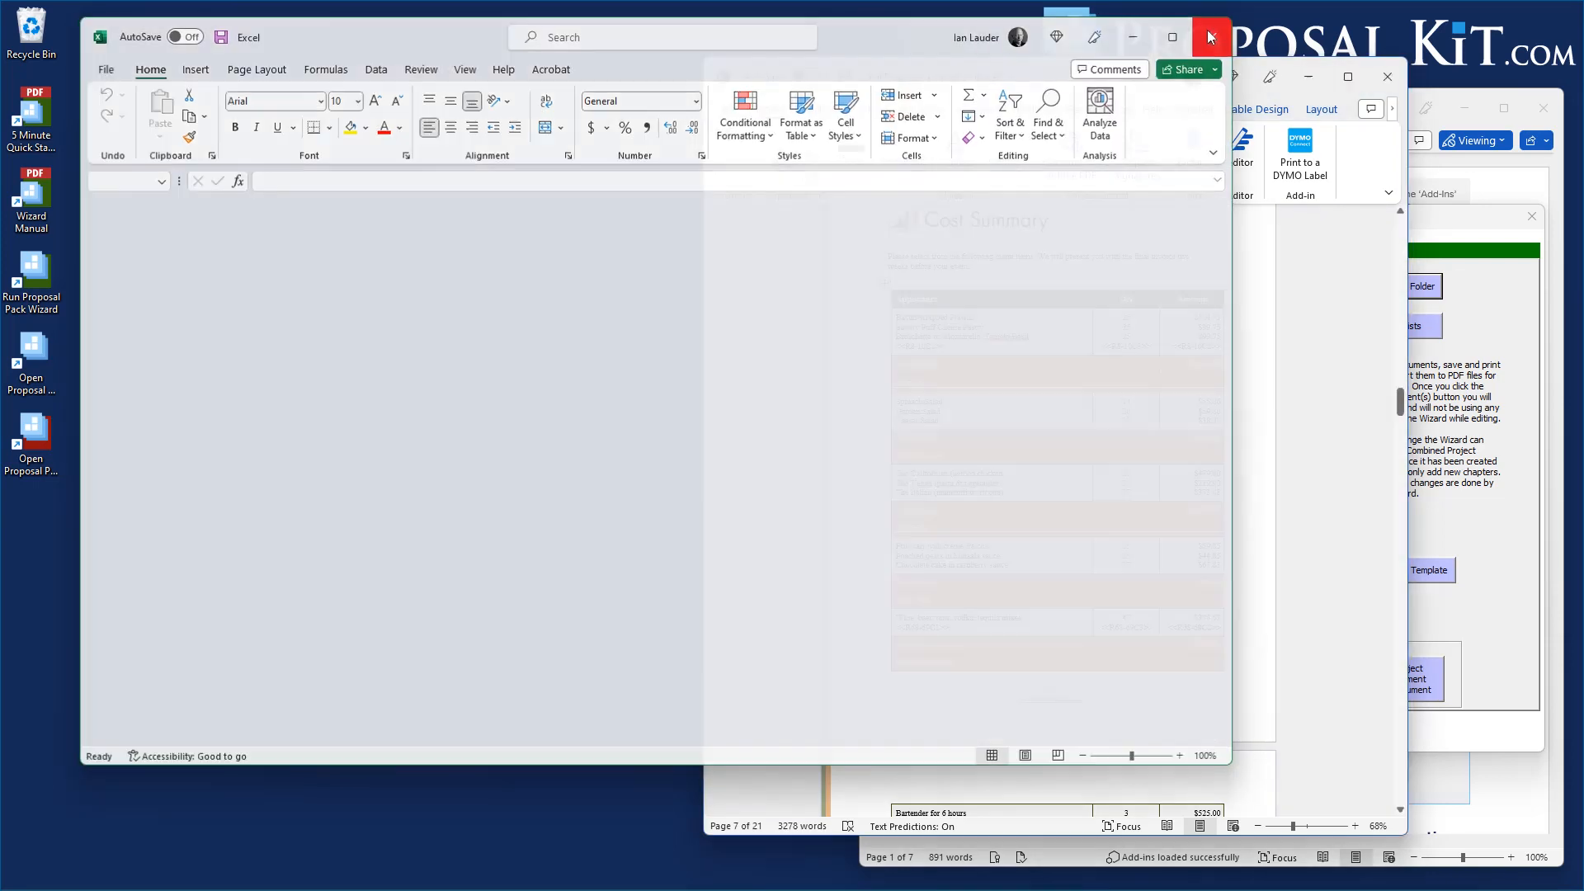
{"action": "left_click", "coordinate": [1387, 80]}
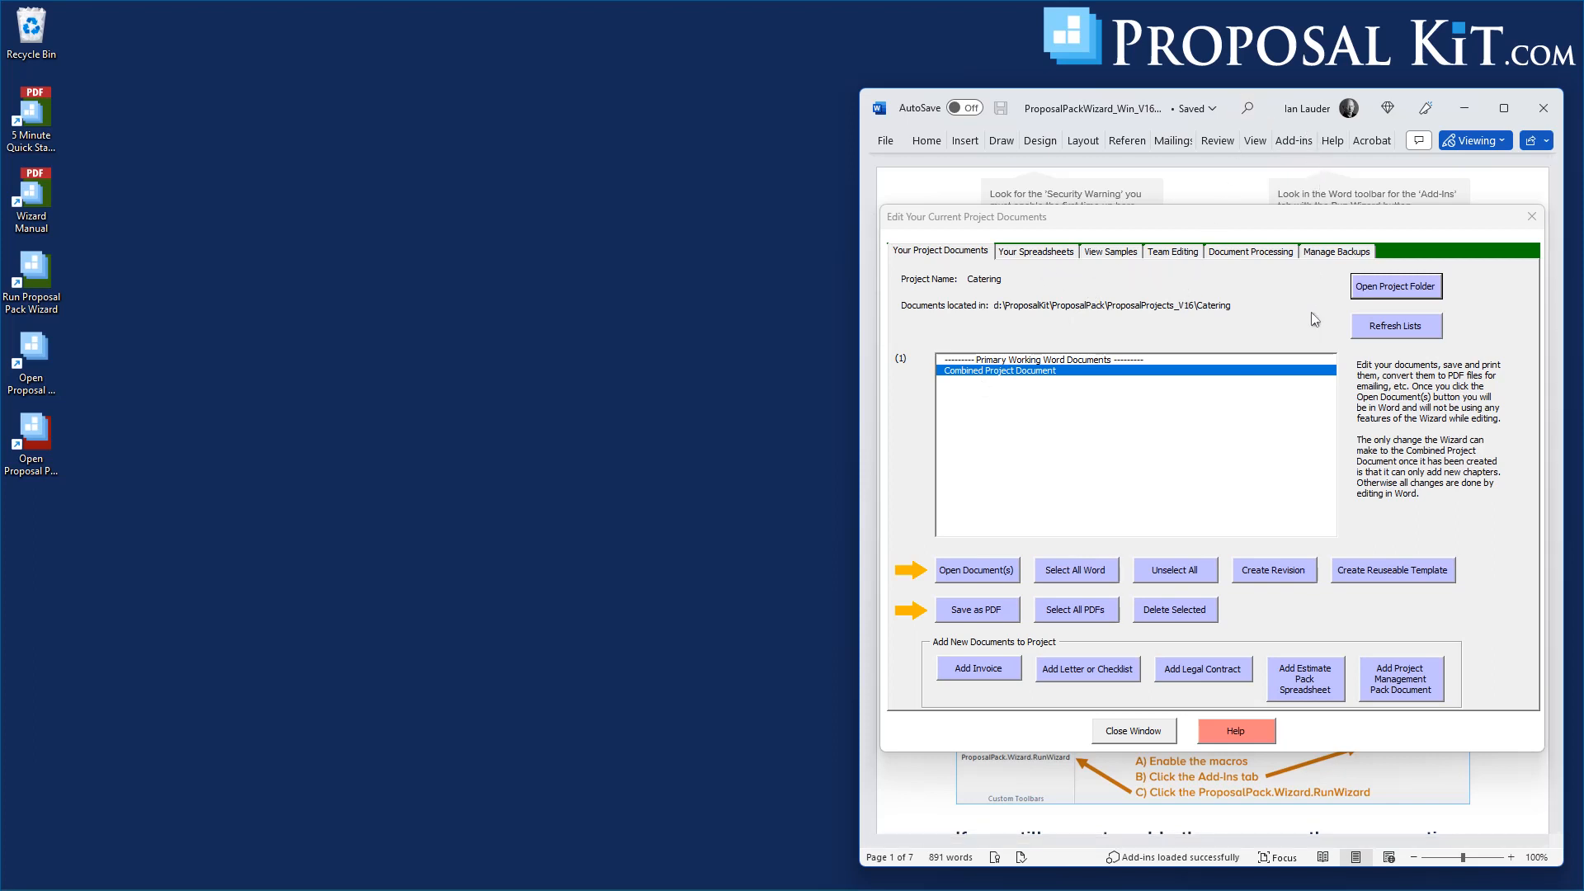
- Process the Combined Project Document with Merge Data with Tags, declining the linked-data update and dismissing the completion messages
{"action": "left_click", "coordinate": [1240, 258]}
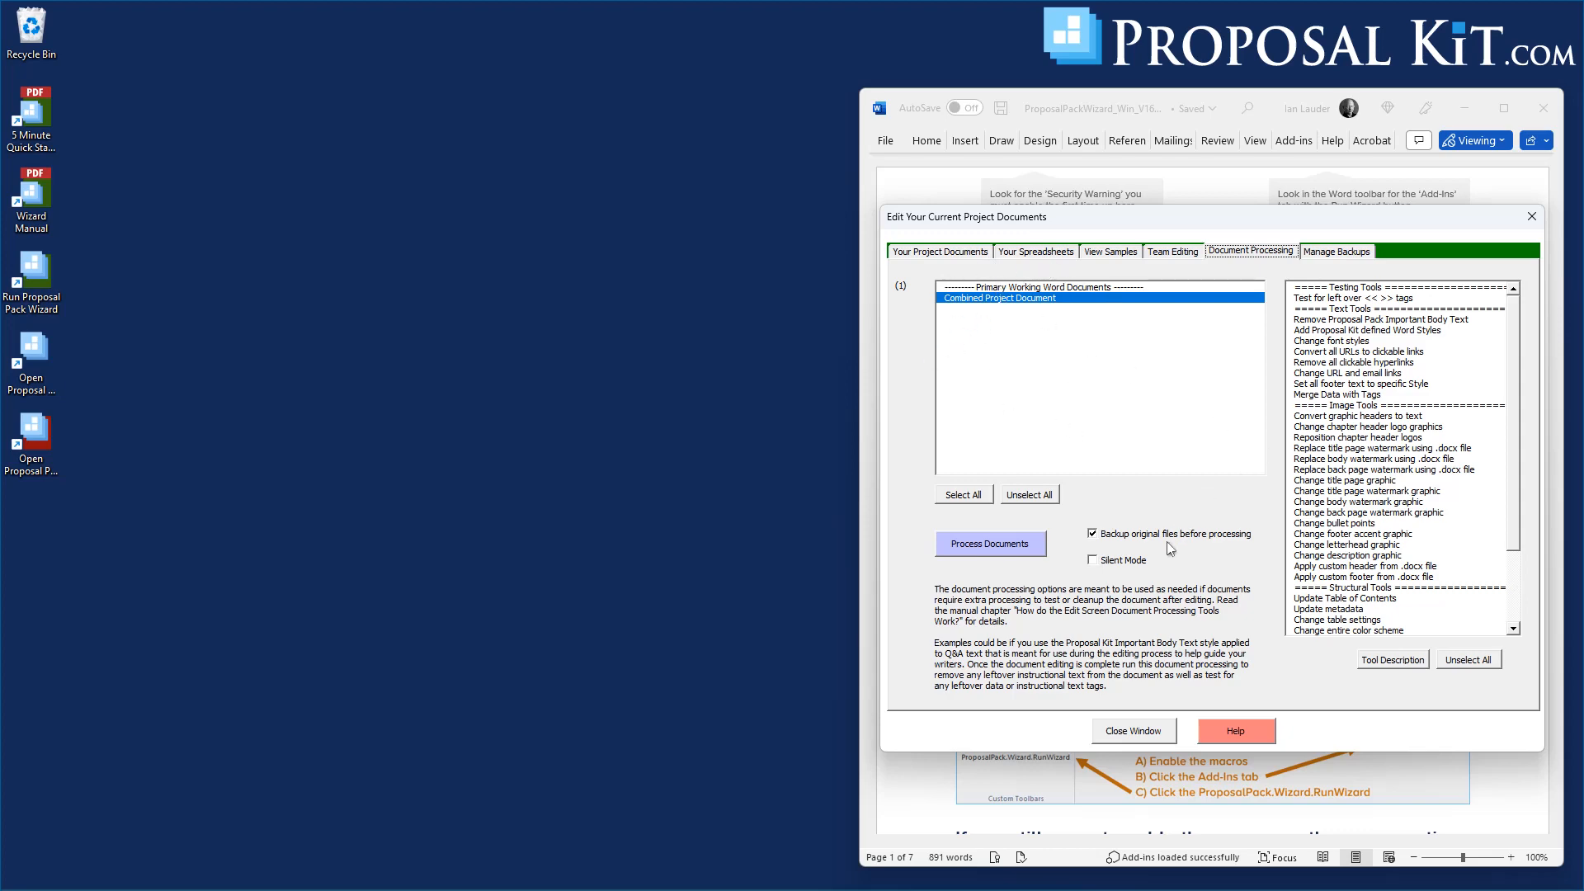
{"action": "left_click", "coordinate": [1312, 395]}
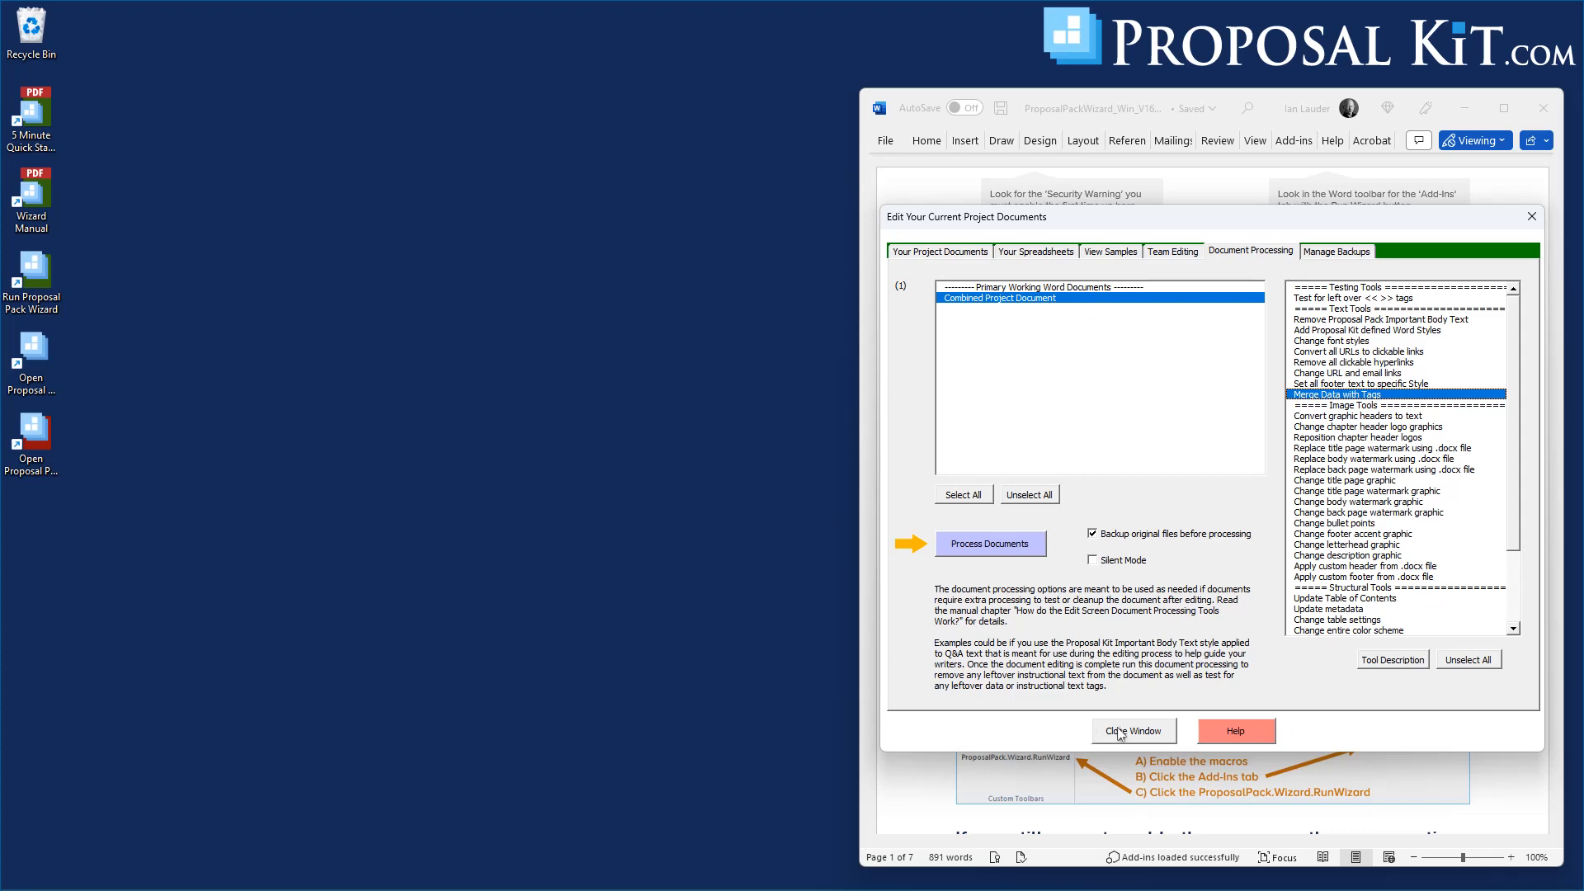
{"action": "left_click", "coordinate": [984, 552]}
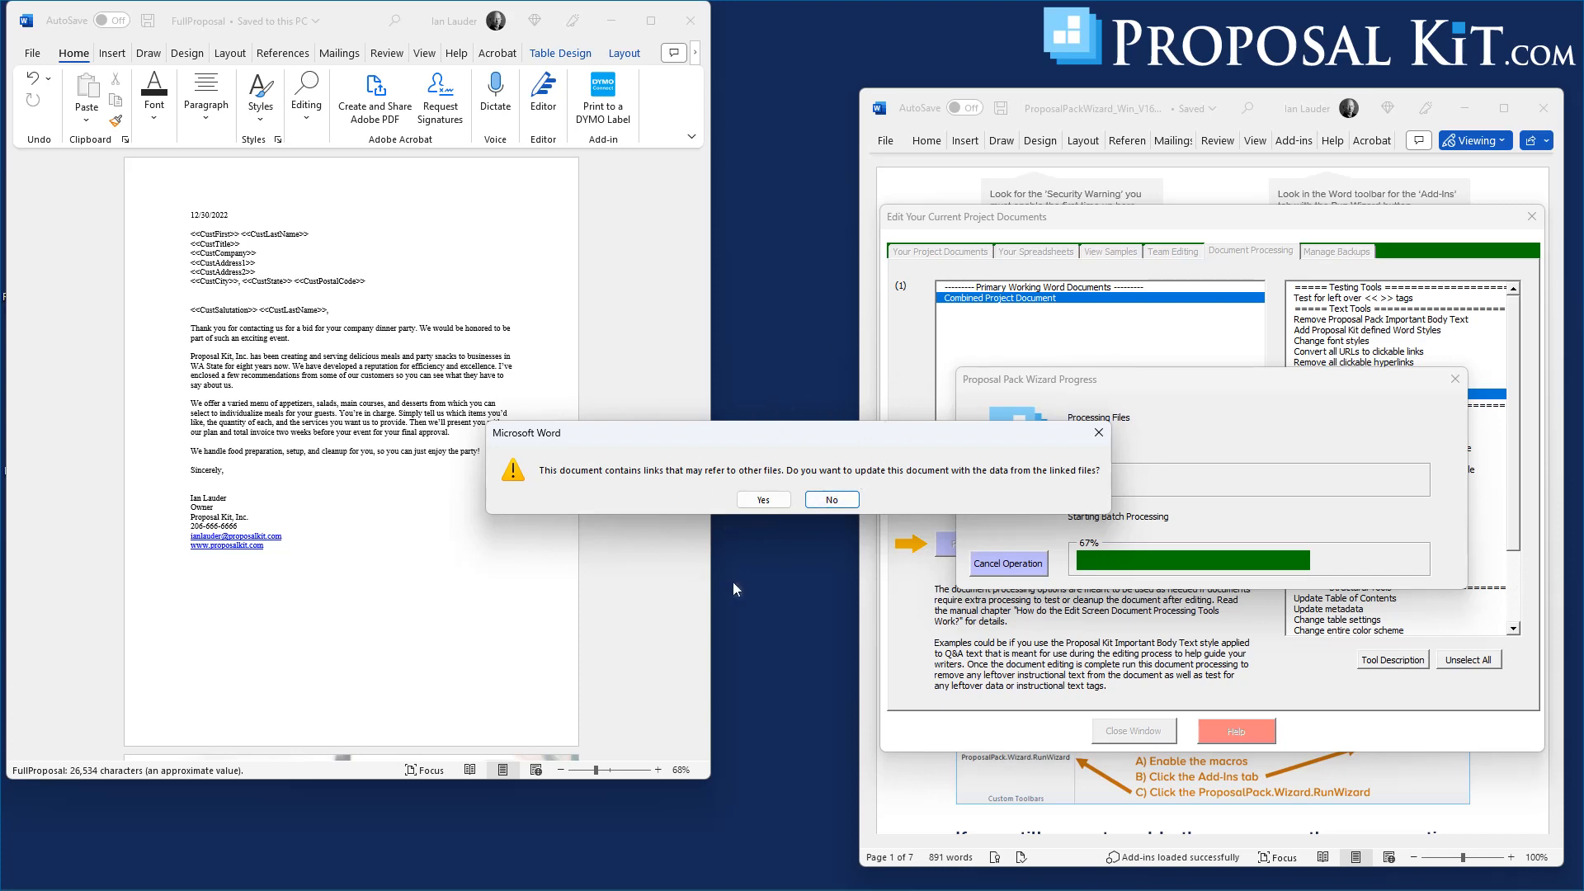
{"action": "left_click", "coordinate": [832, 500]}
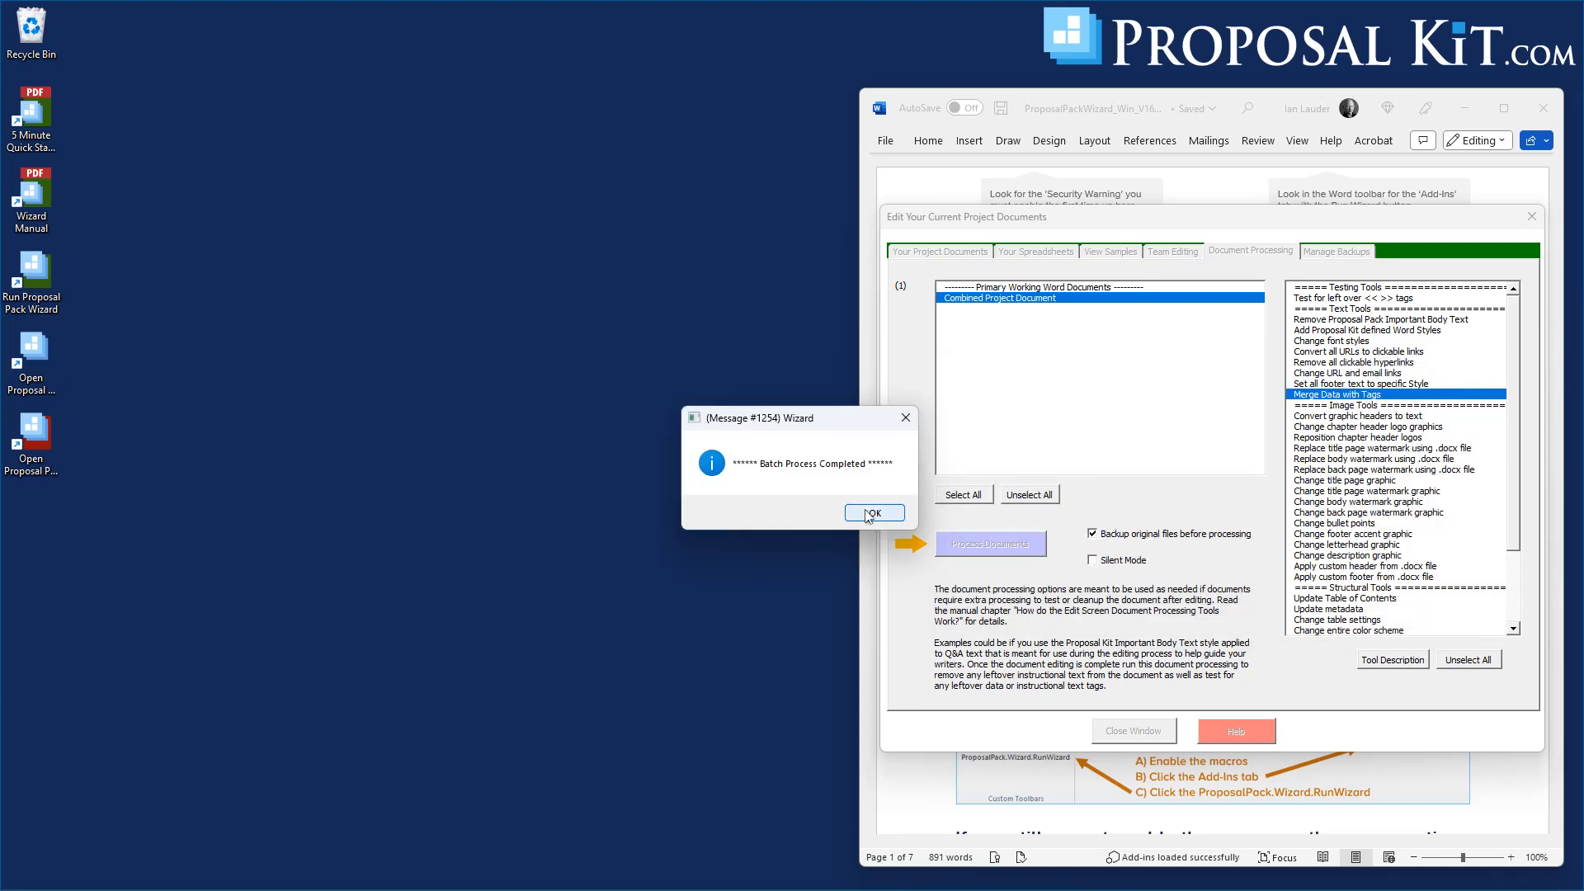
{"action": "left_click", "coordinate": [869, 513]}
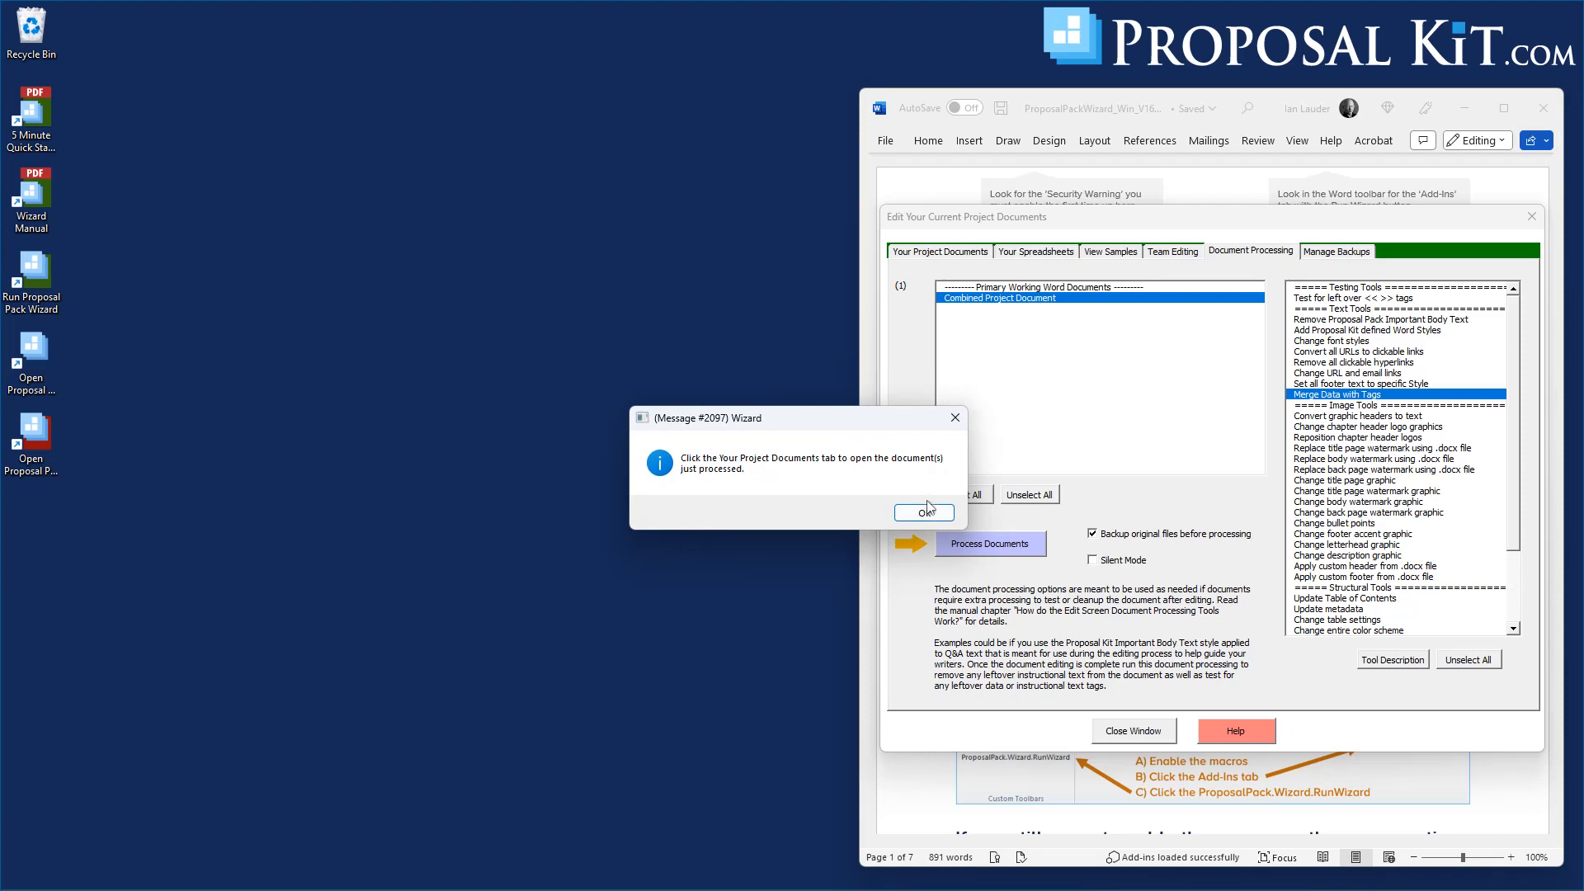
{"action": "left_click", "coordinate": [924, 513]}
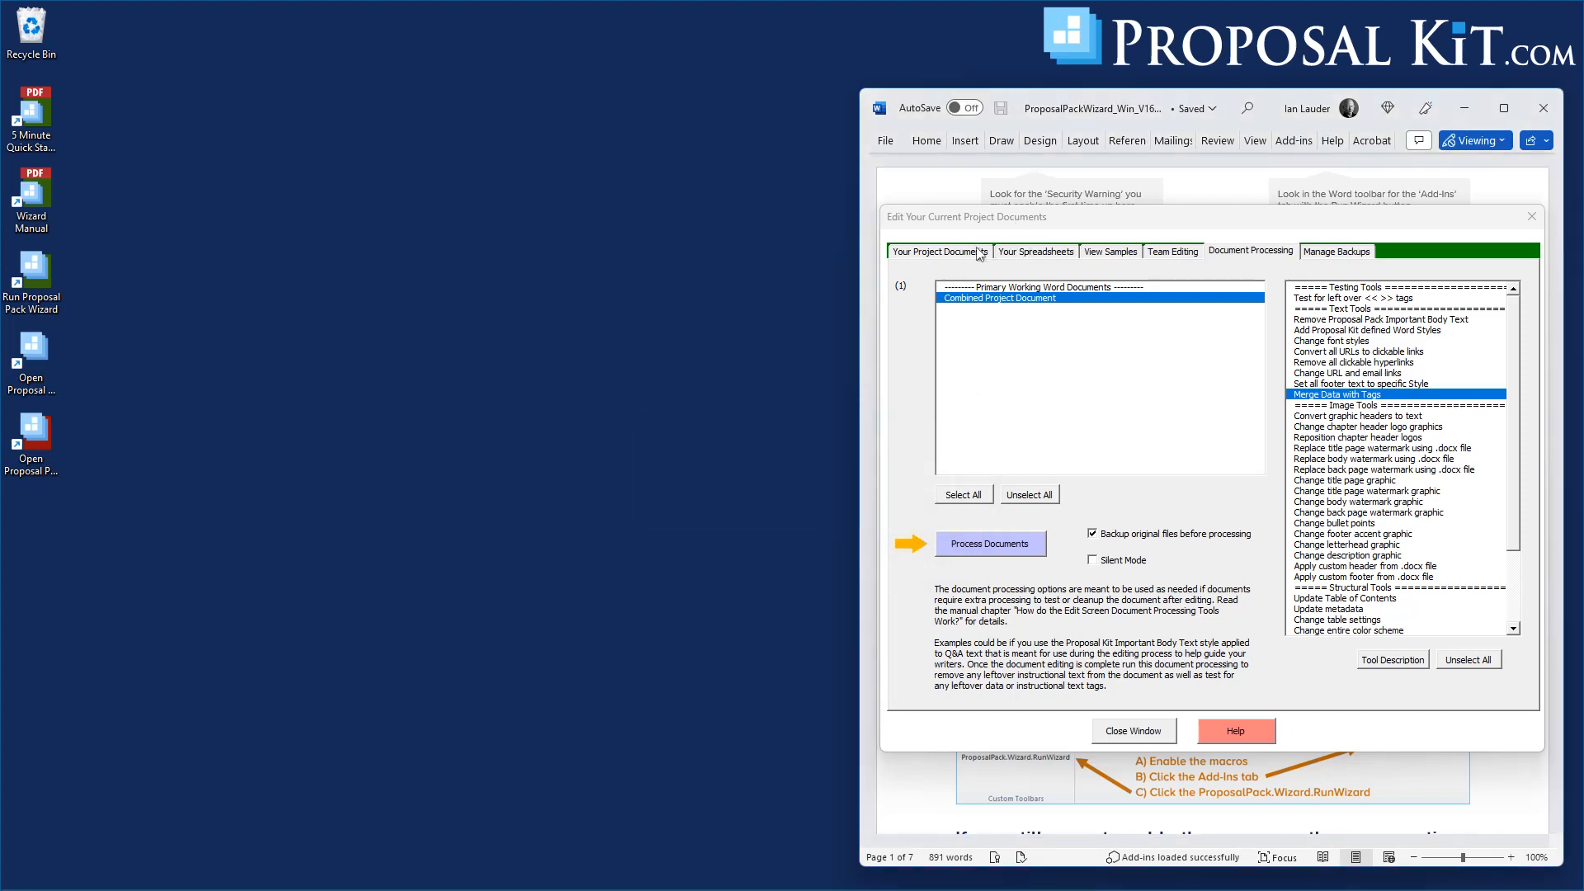
- Open the Combined Project Document with its linked data updated, move its window clear of the screen edge, and zoom to 93%
{"action": "left_click", "coordinate": [938, 252]}
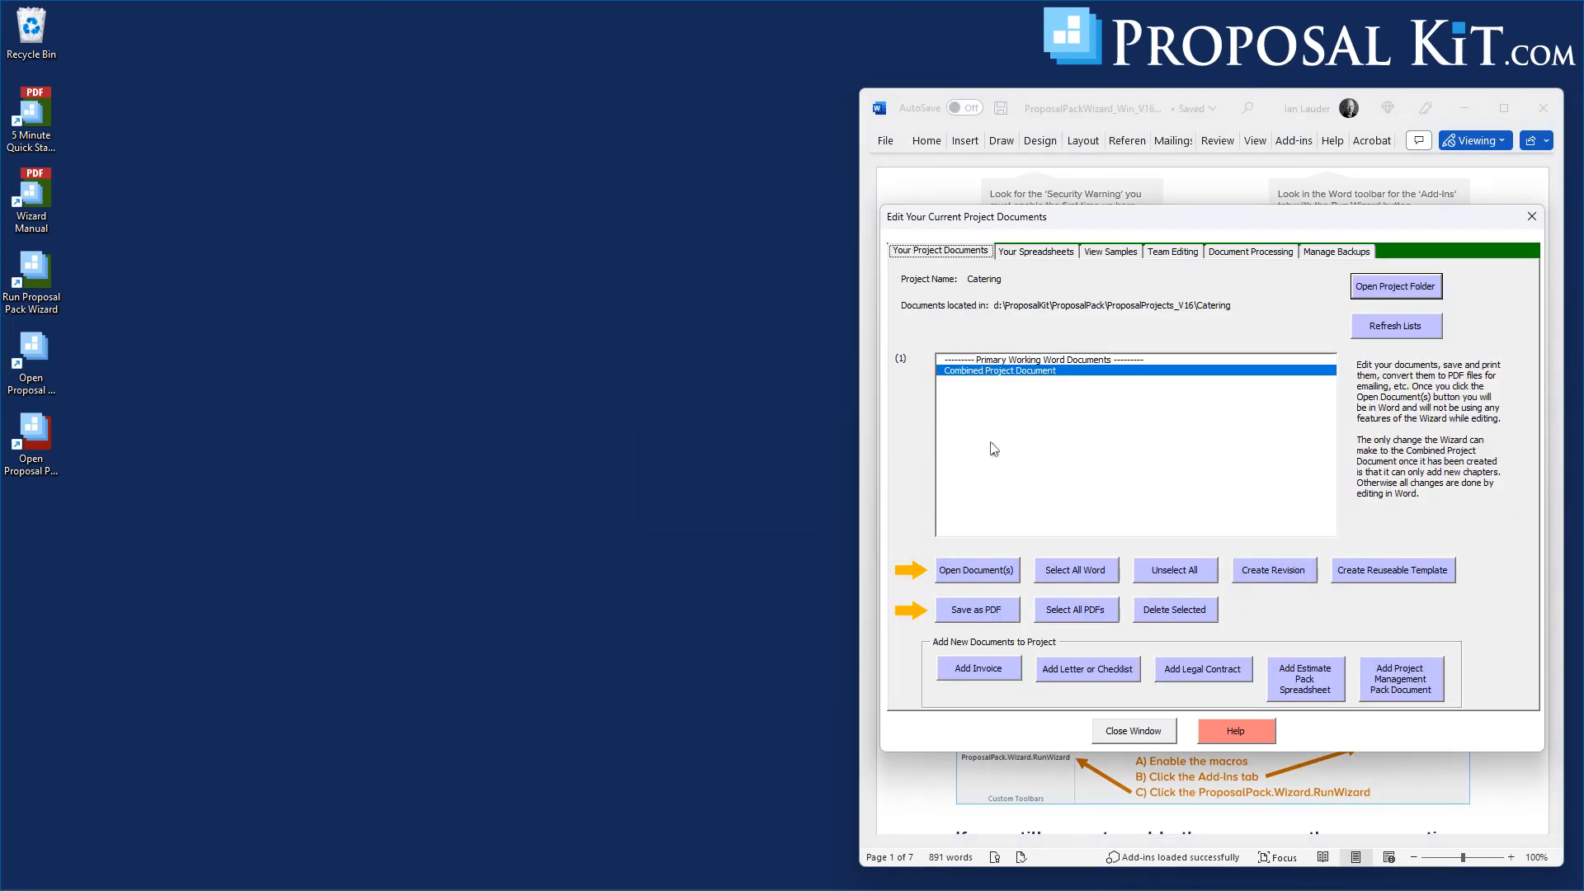
{"action": "left_click", "coordinate": [993, 574]}
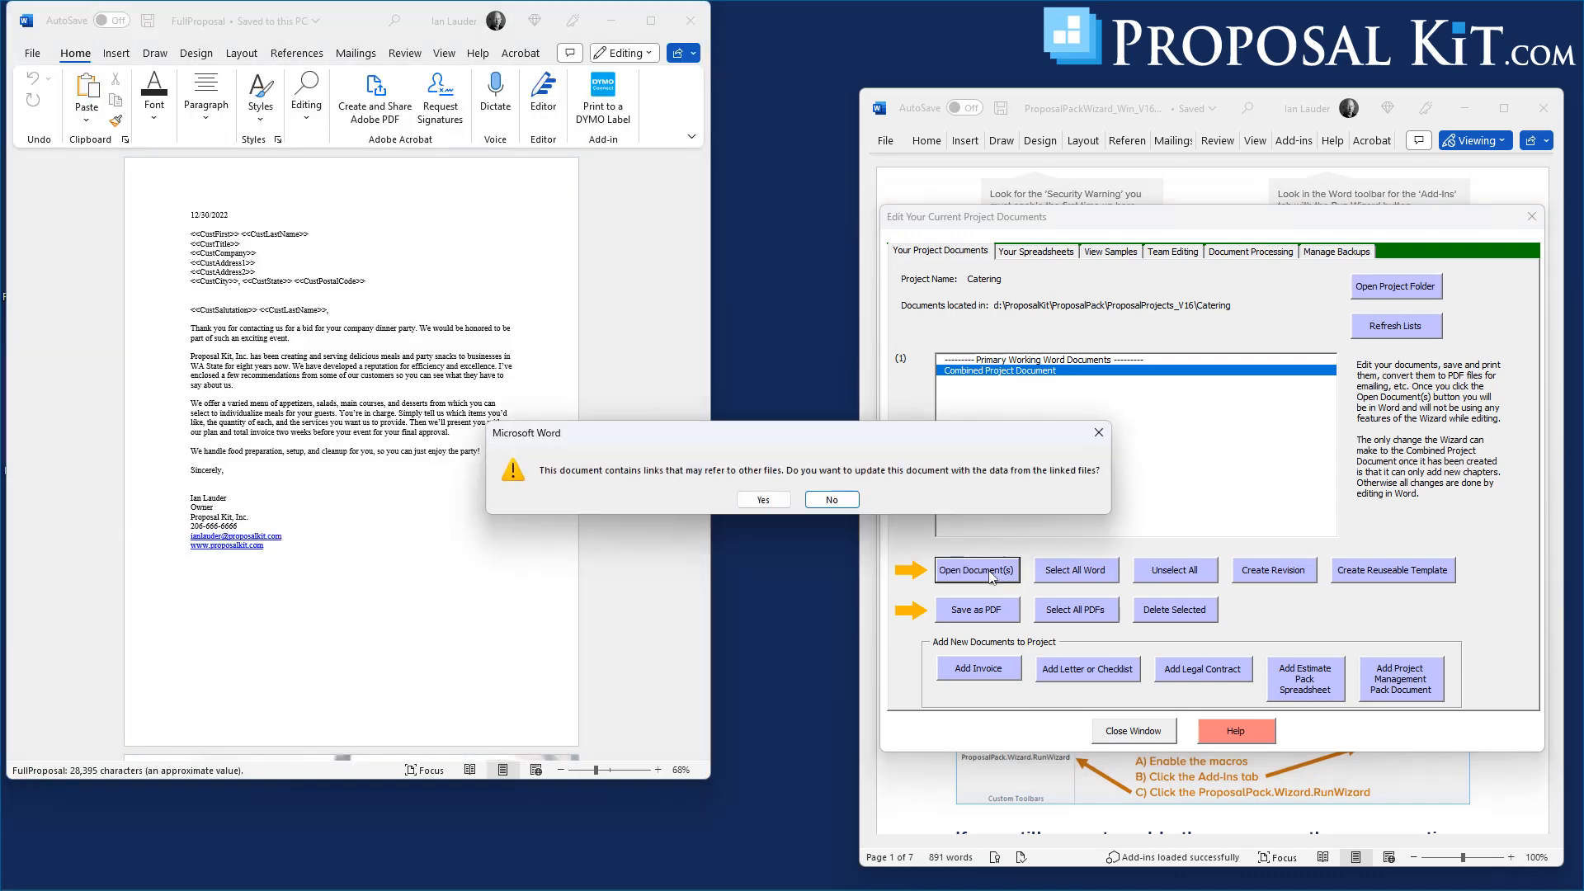
{"action": "left_click", "coordinate": [776, 504]}
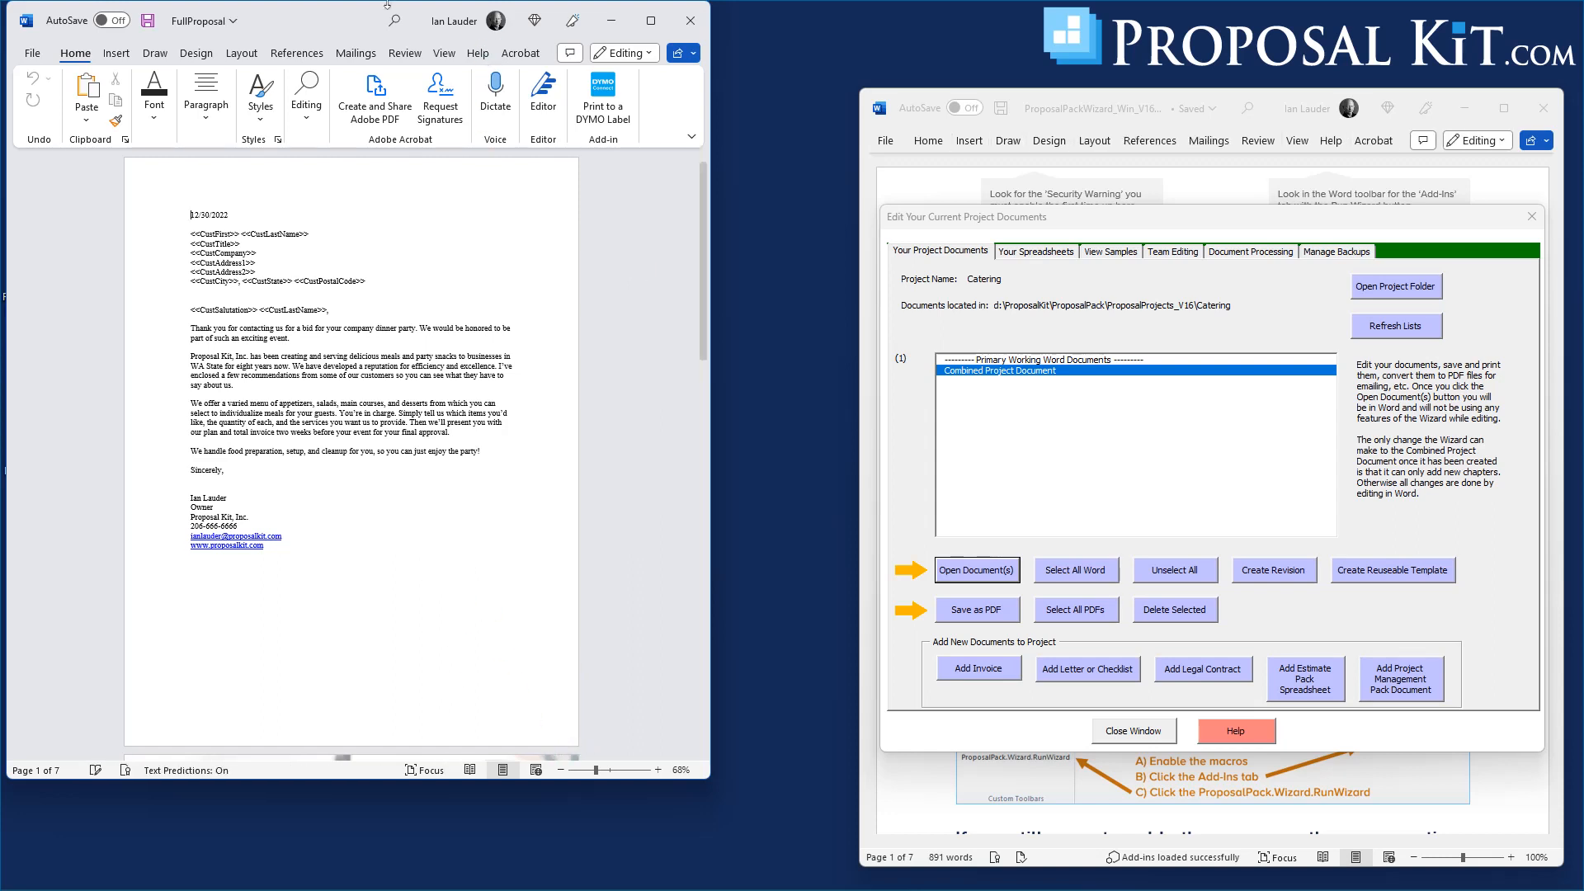
{"action": "left_click_drag", "start_coordinate": [309, 23], "coordinate": [415, 52]}
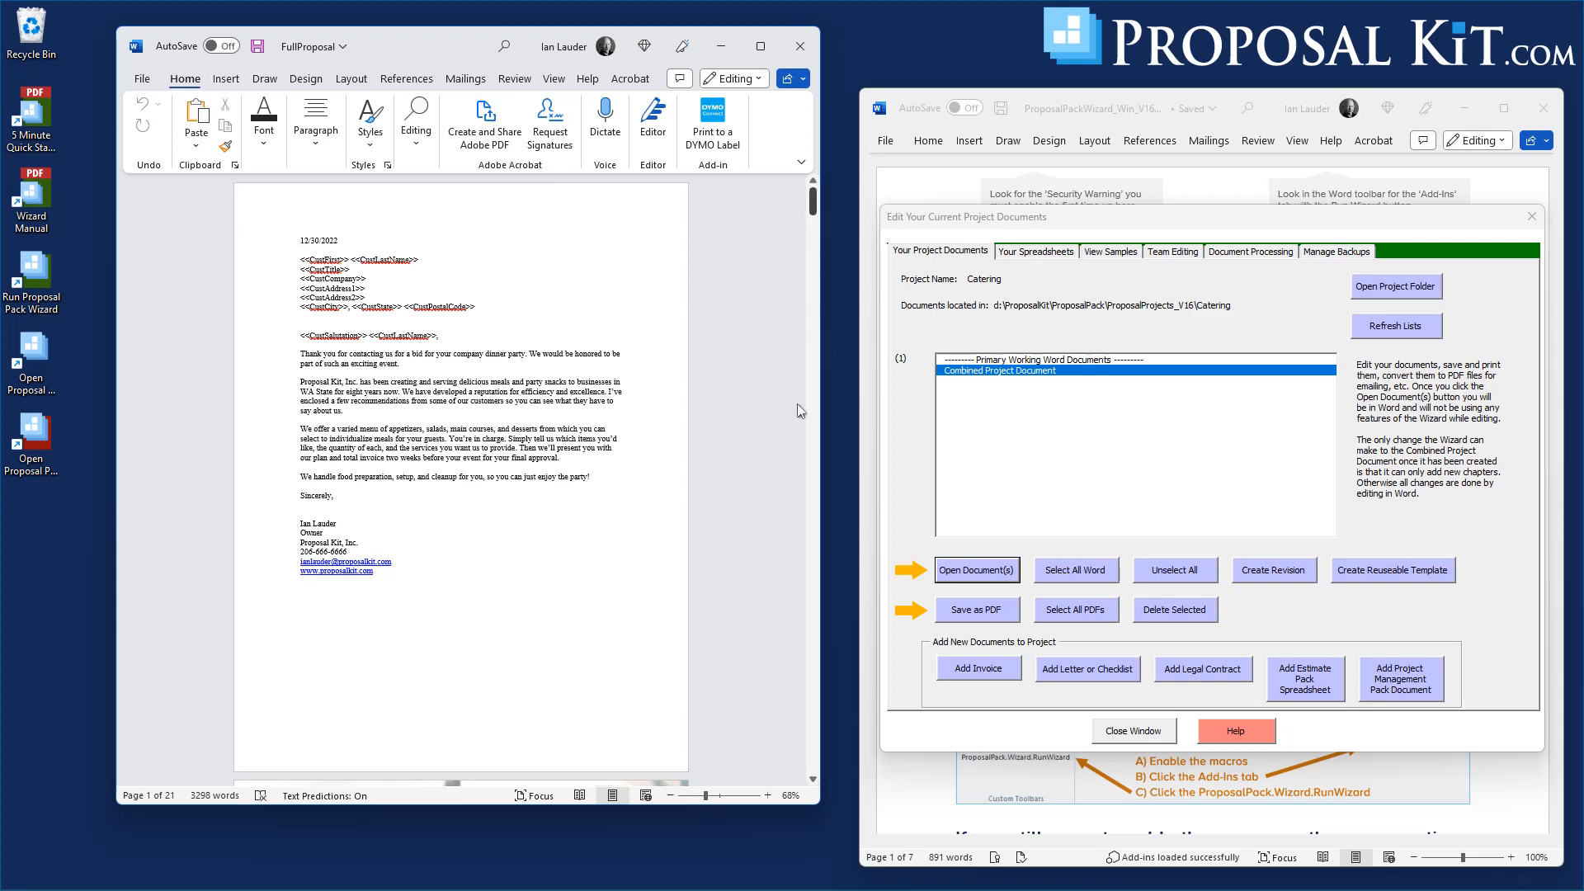
{"action": "left_click", "coordinate": [717, 795]}
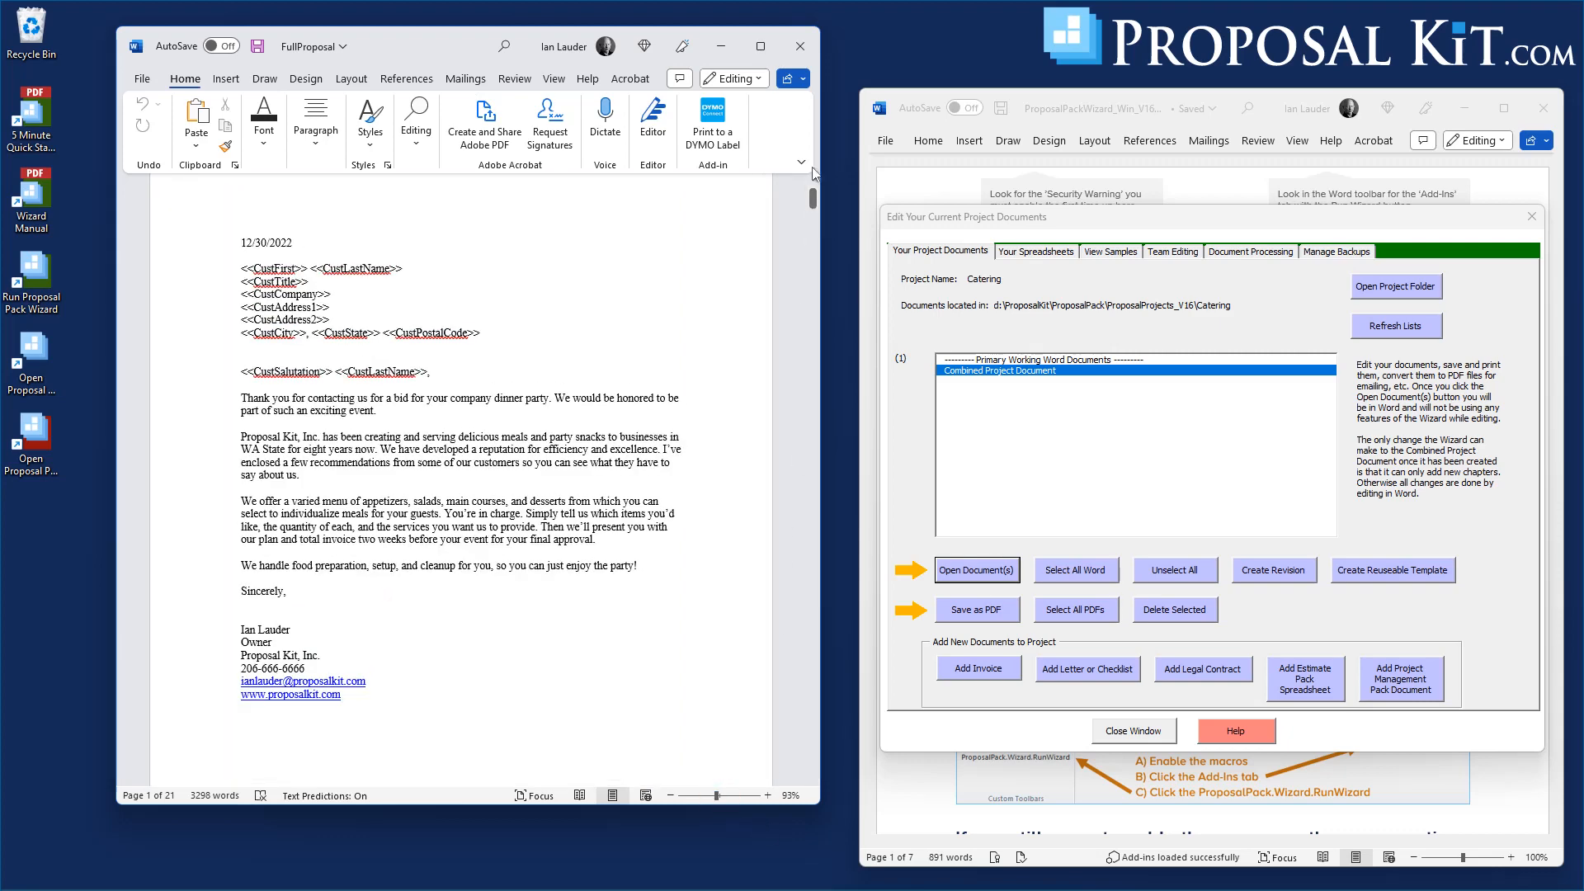
- Examine the merged Appetizers and Open Bar rows in the Cost Summary table, then the event total and the following Samples chapter
{"action": "left_click_drag", "start_coordinate": [813, 200], "coordinate": [817, 375]}
{"action": "left_click", "coordinate": [276, 389]}
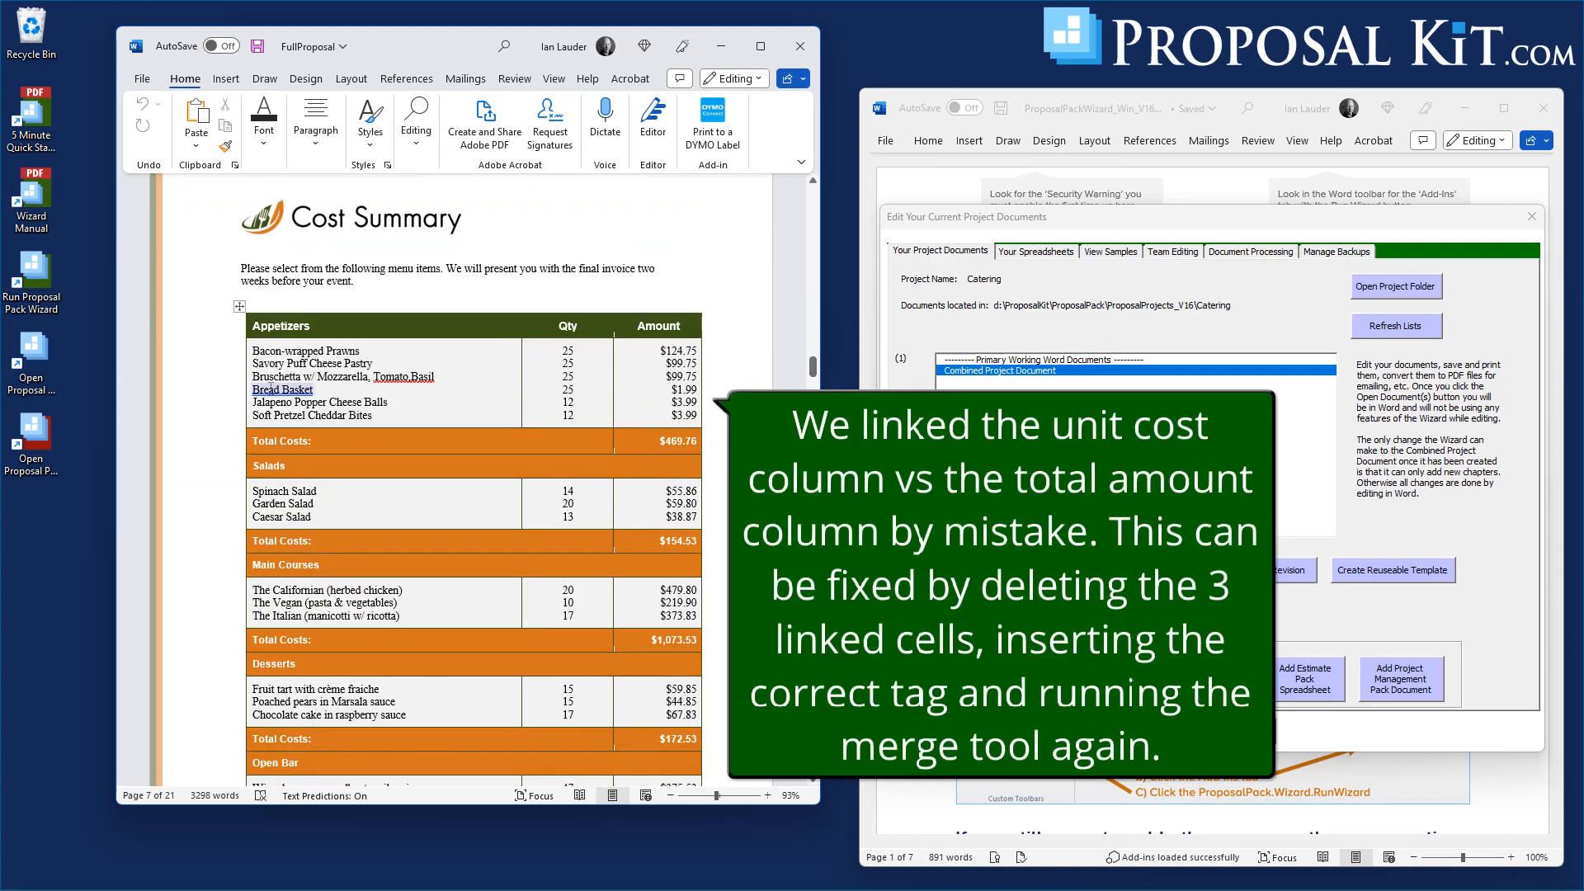
{"action": "left_click", "coordinate": [276, 402]}
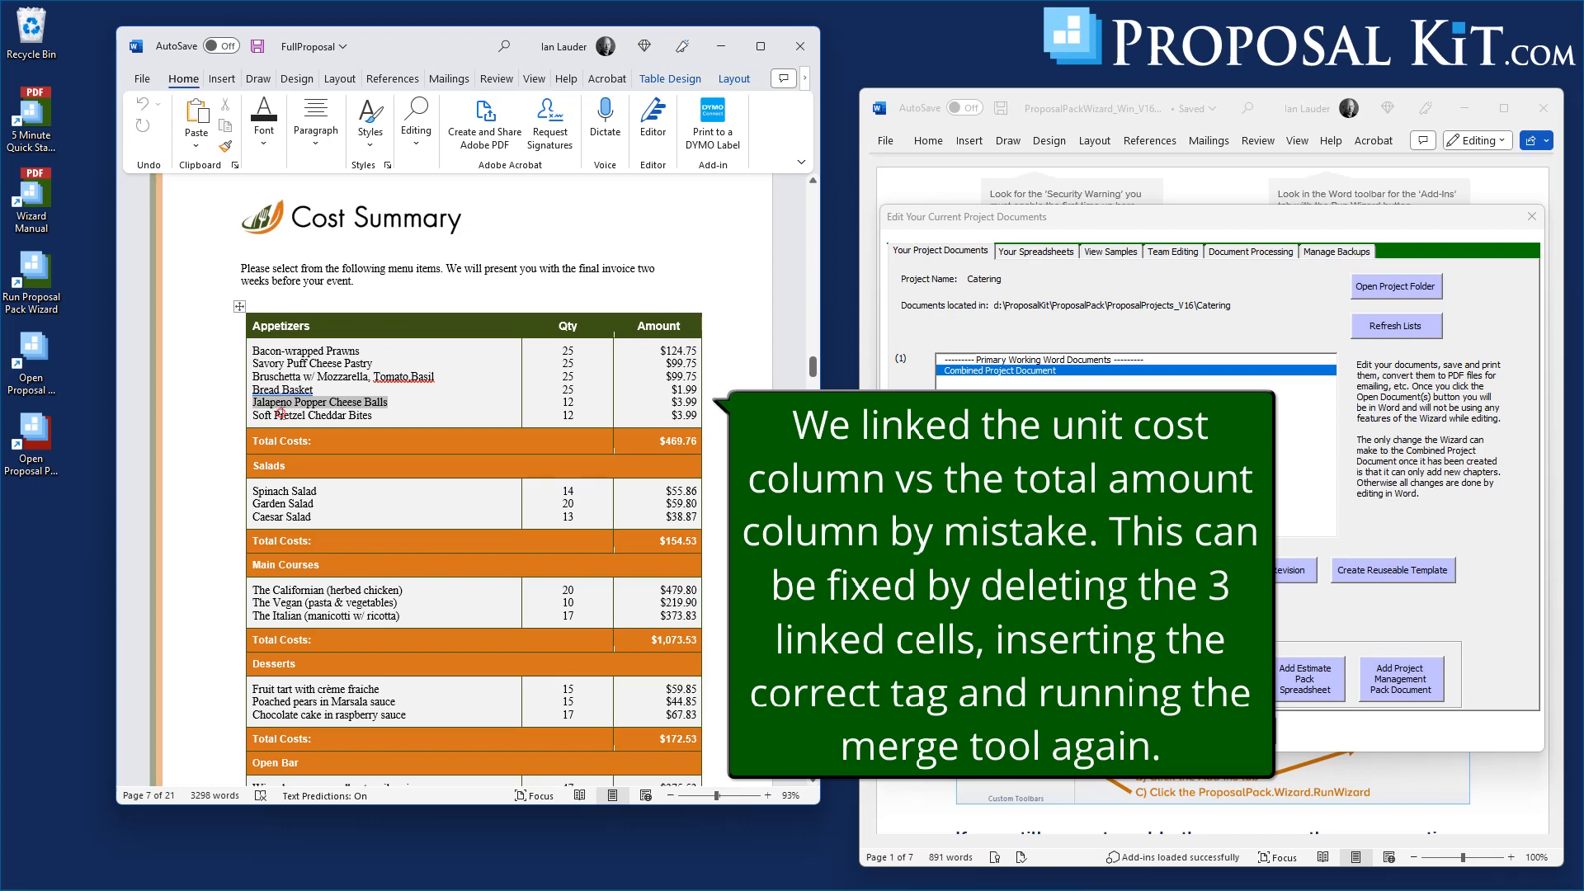
{"action": "left_click", "coordinate": [278, 415]}
{"action": "left_click", "coordinate": [568, 389]}
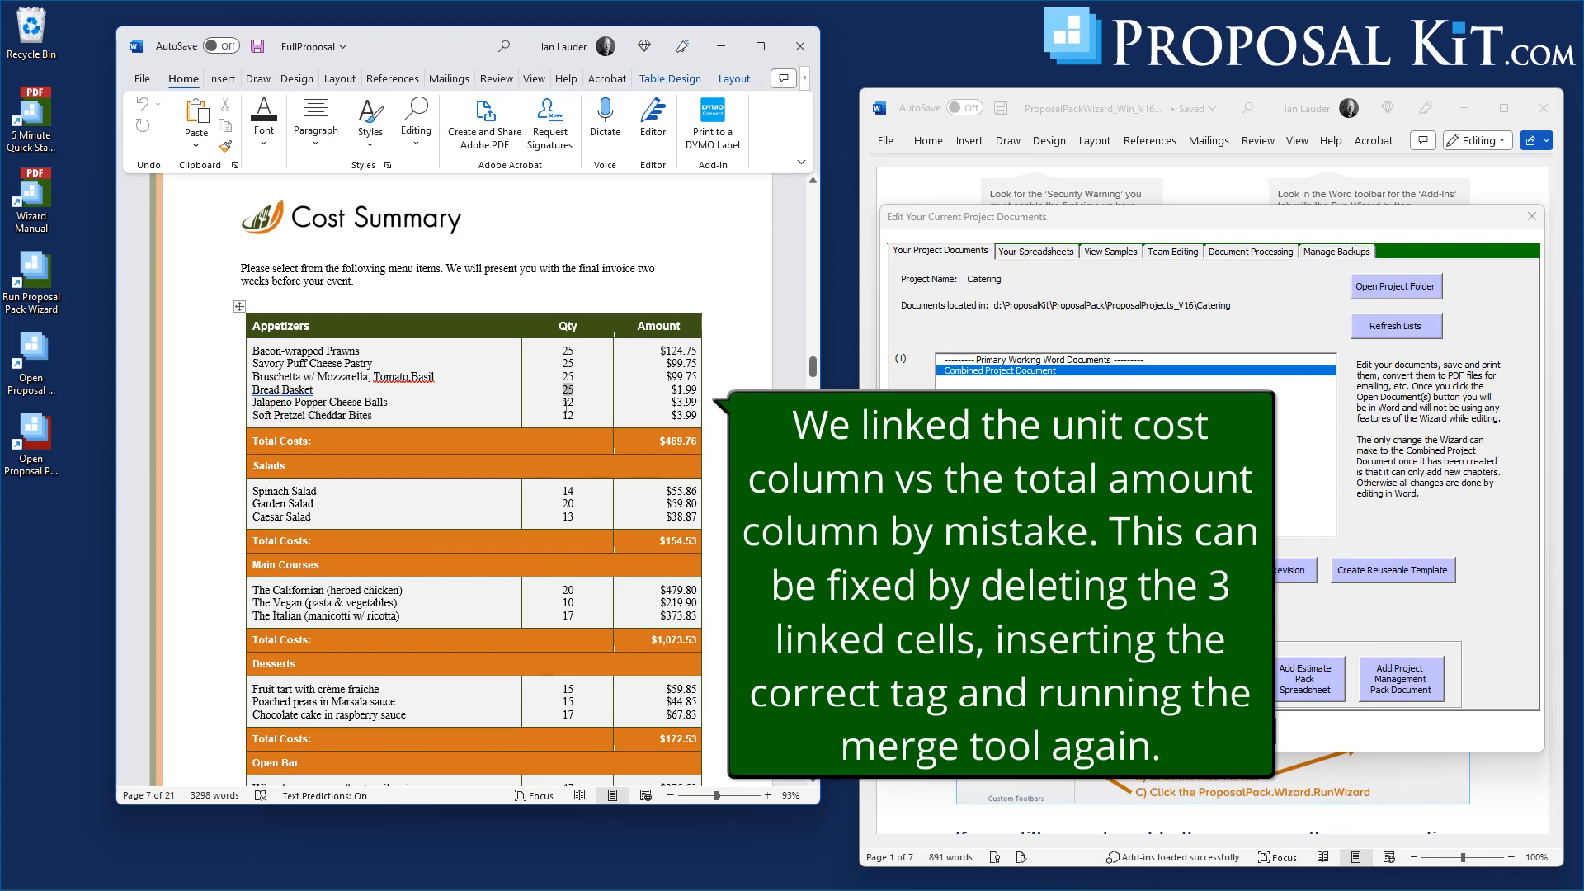
{"action": "scroll", "coordinate": [380, 582], "scroll_direction": "down", "scroll_amount": 3}
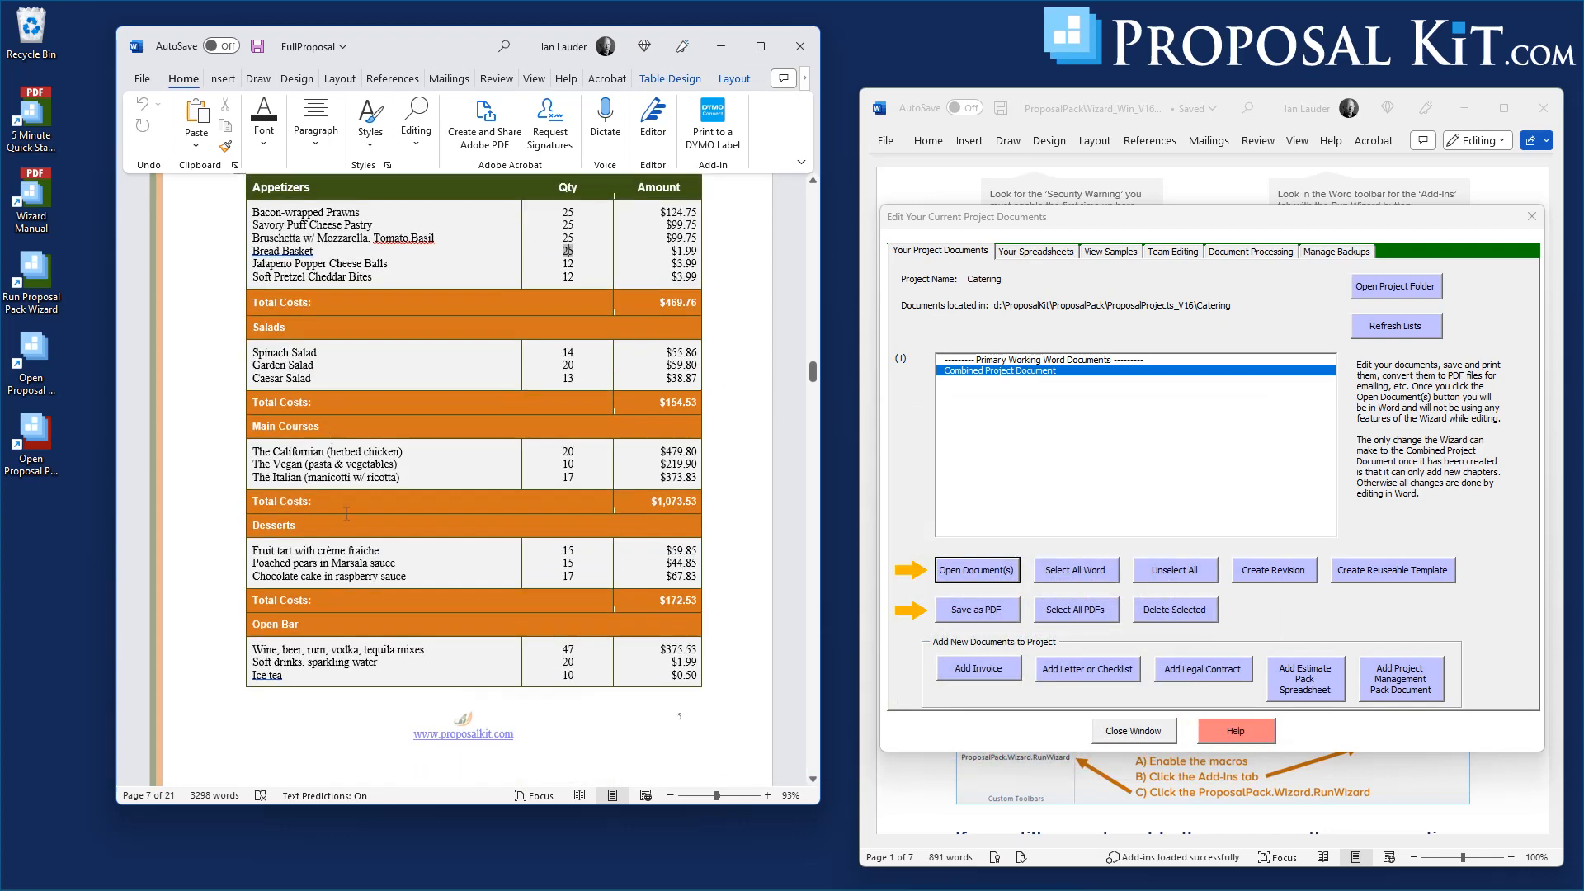
{"action": "scroll", "coordinate": [380, 582], "scroll_direction": "down", "scroll_amount": 3}
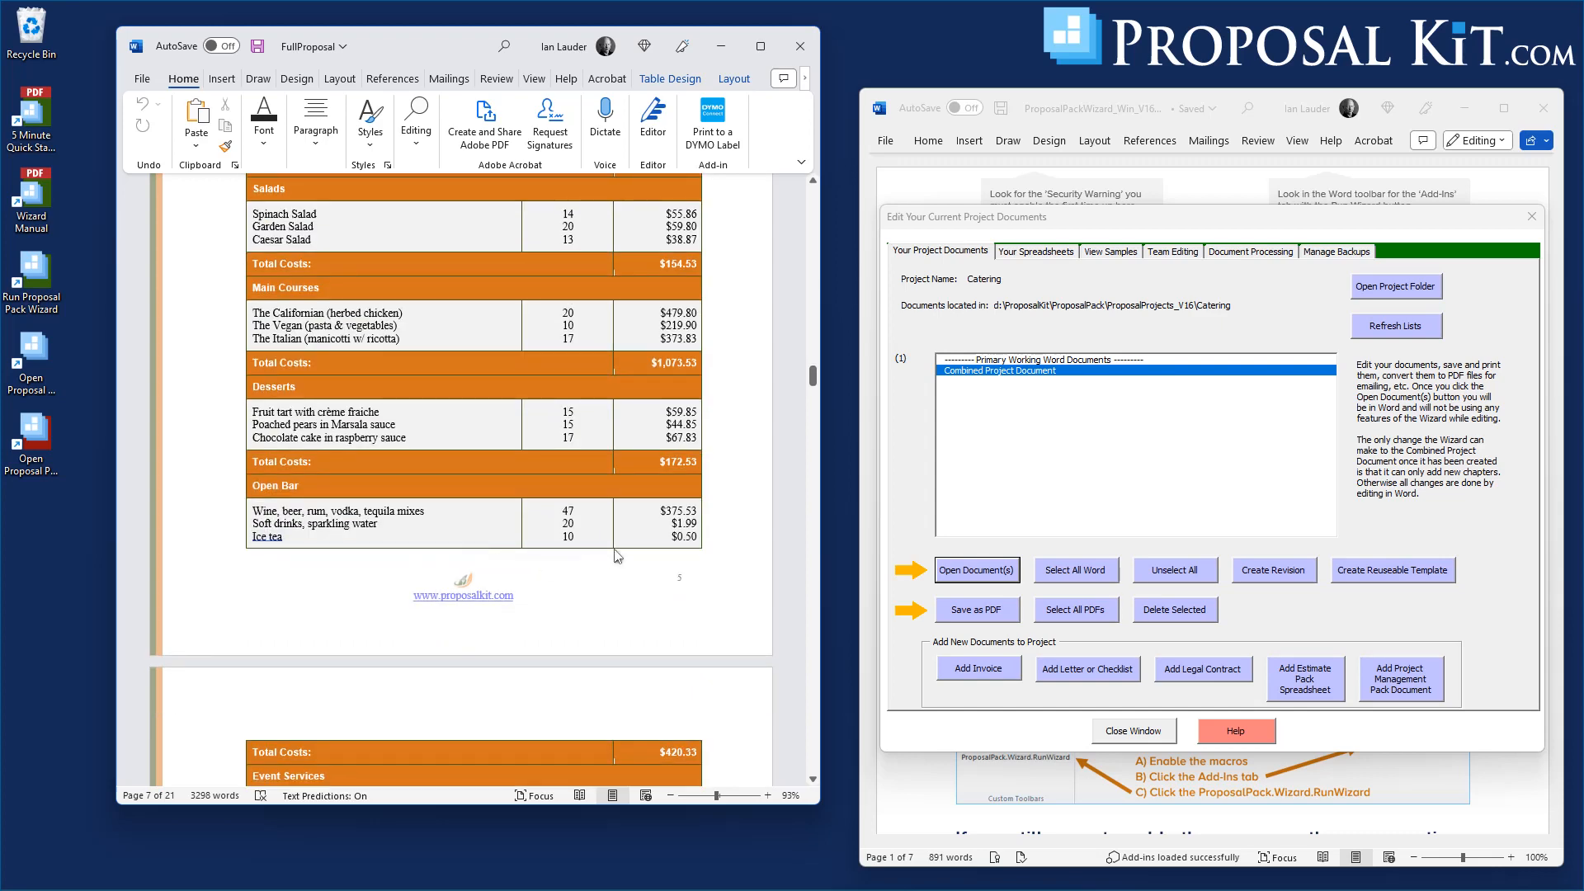
{"action": "scroll", "coordinate": [725, 537], "scroll_direction": "down", "scroll_amount": 8}
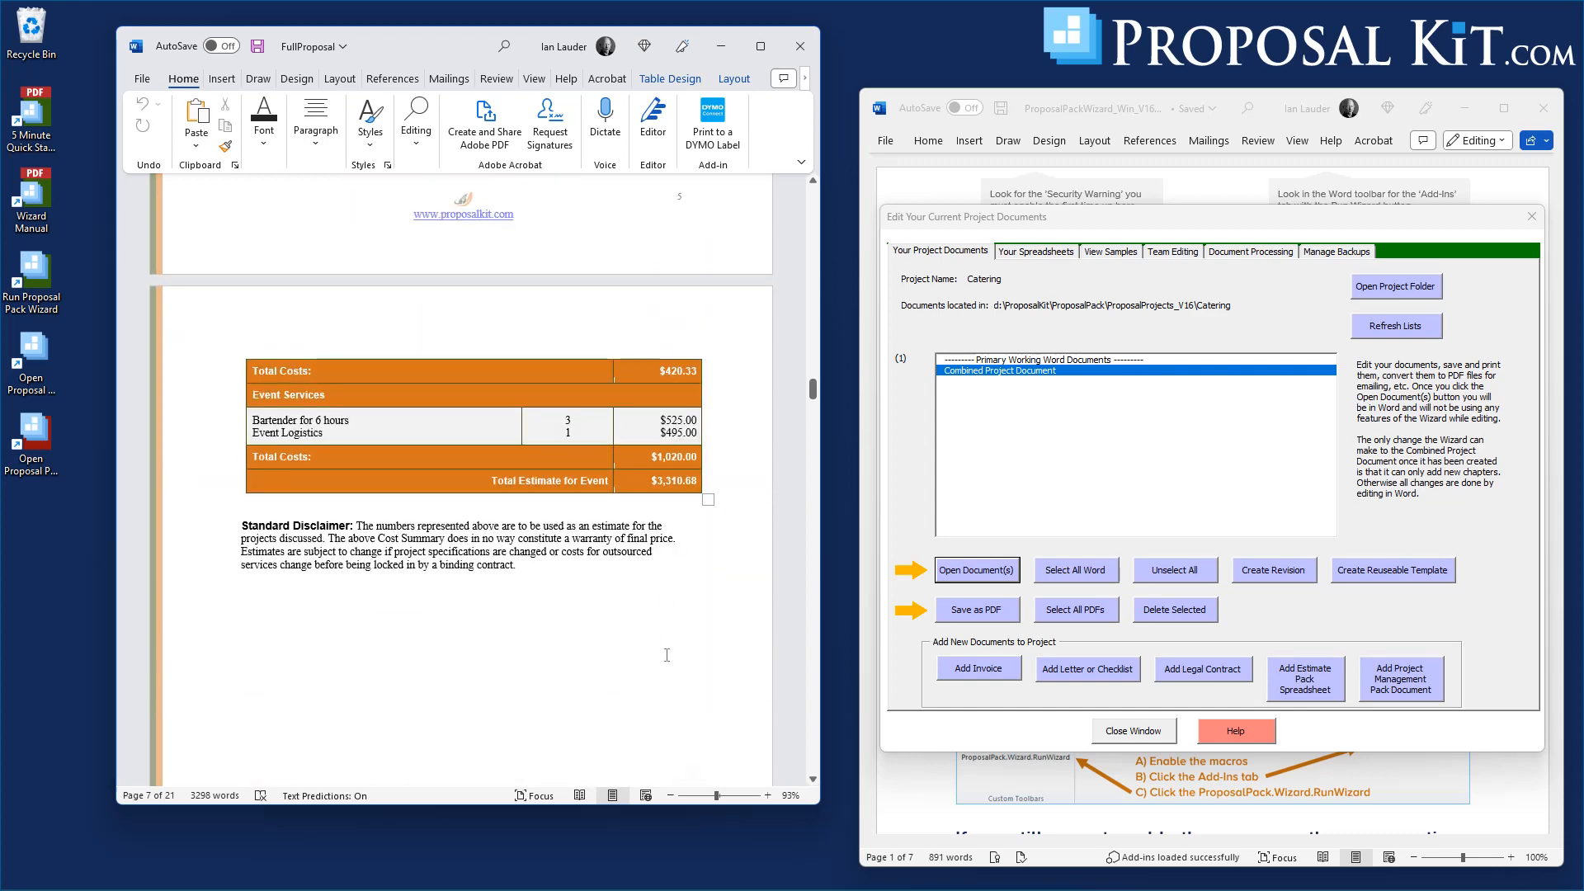
{"action": "left_click_drag", "start_coordinate": [813, 396], "coordinate": [814, 424]}
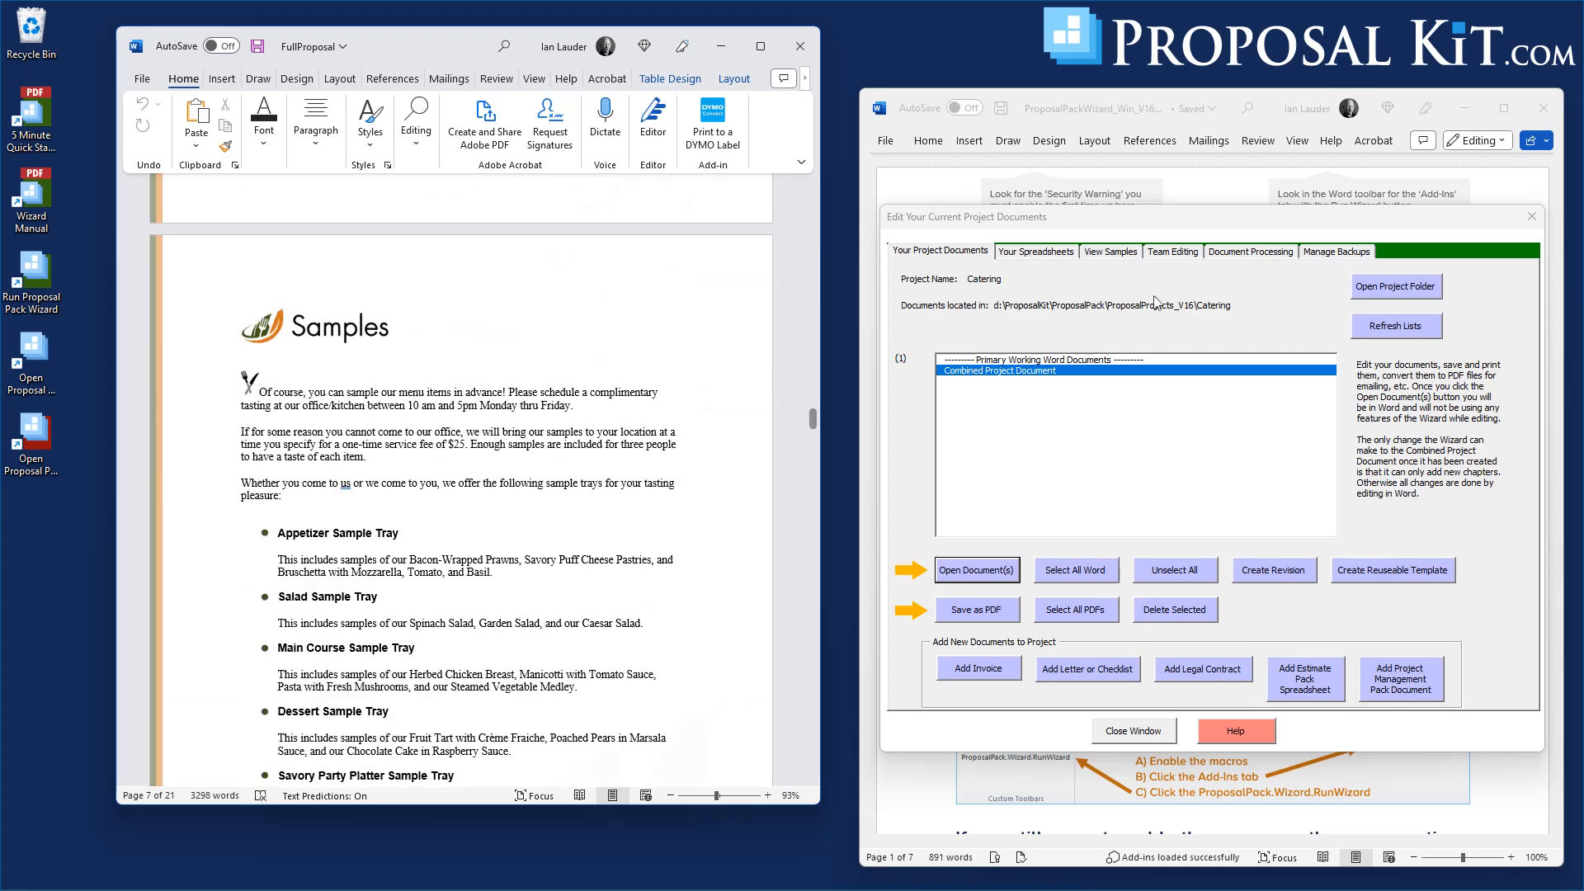
- Bring up the wizard's document processing tools and review the merged Cost Summary table from Appetizers through Event Services
{"action": "left_click", "coordinate": [1246, 251]}
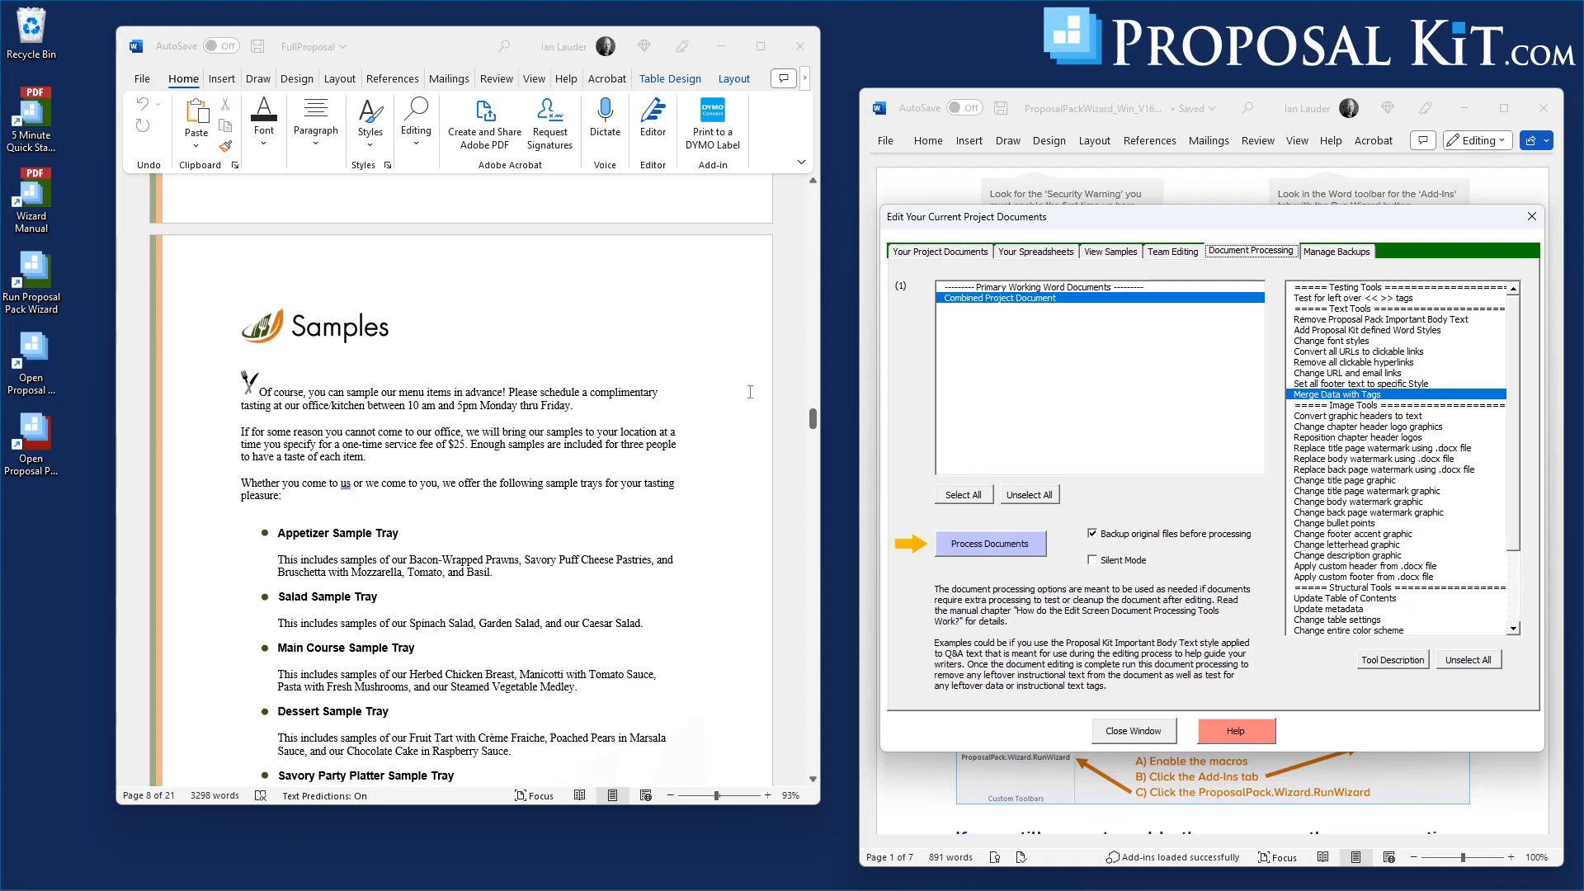
{"action": "left_click", "coordinate": [813, 425]}
{"action": "left_click_drag", "start_coordinate": [813, 424], "coordinate": [805, 372]}
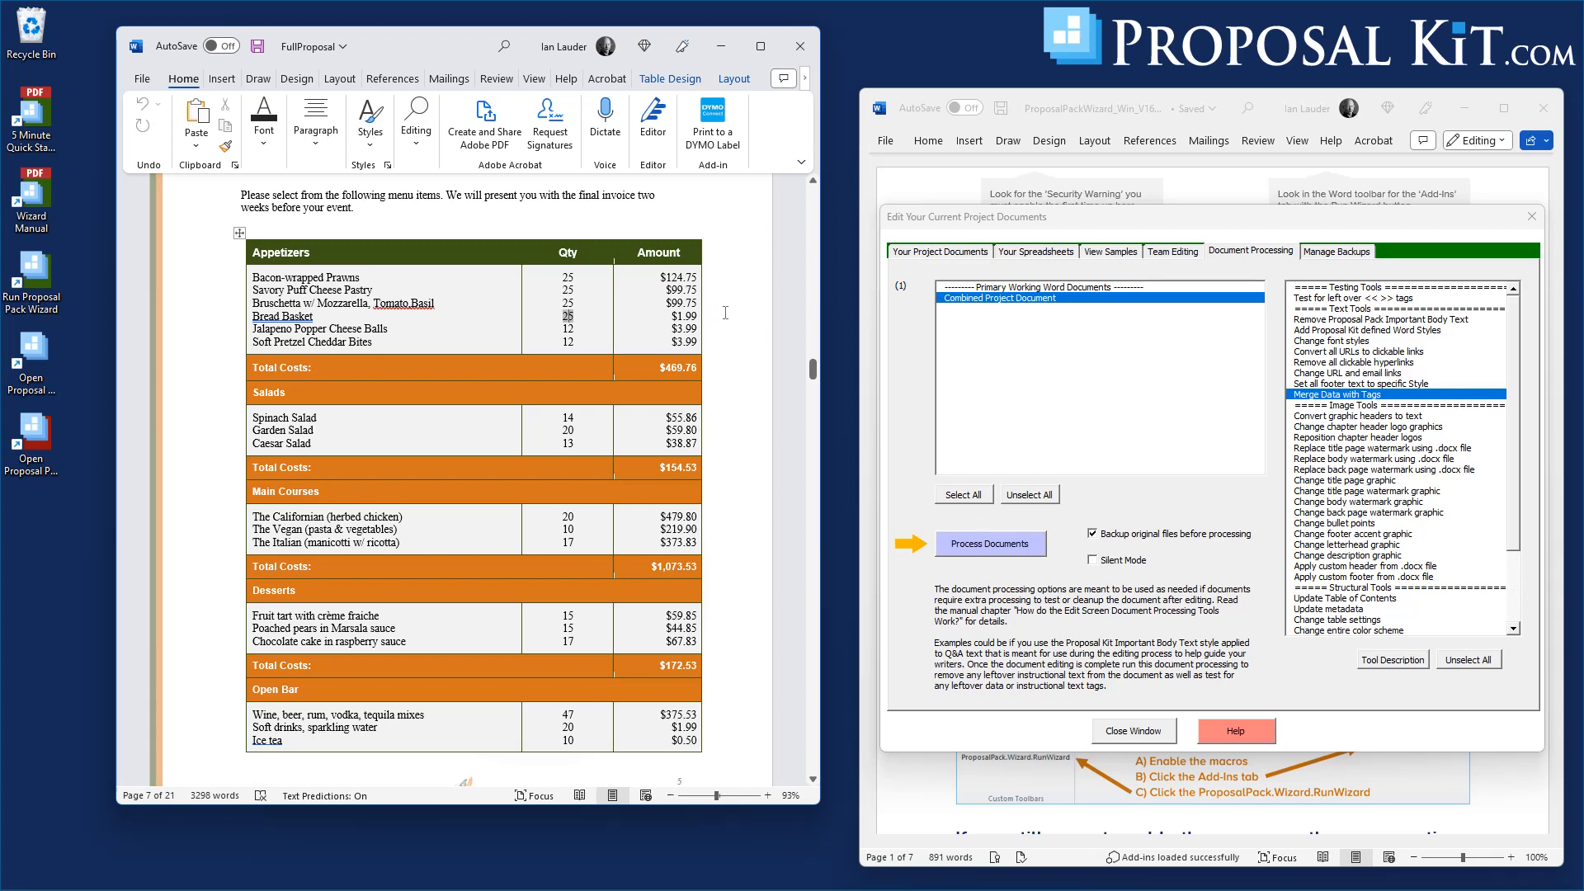
{"action": "left_click_drag", "start_coordinate": [813, 370], "coordinate": [815, 367]}
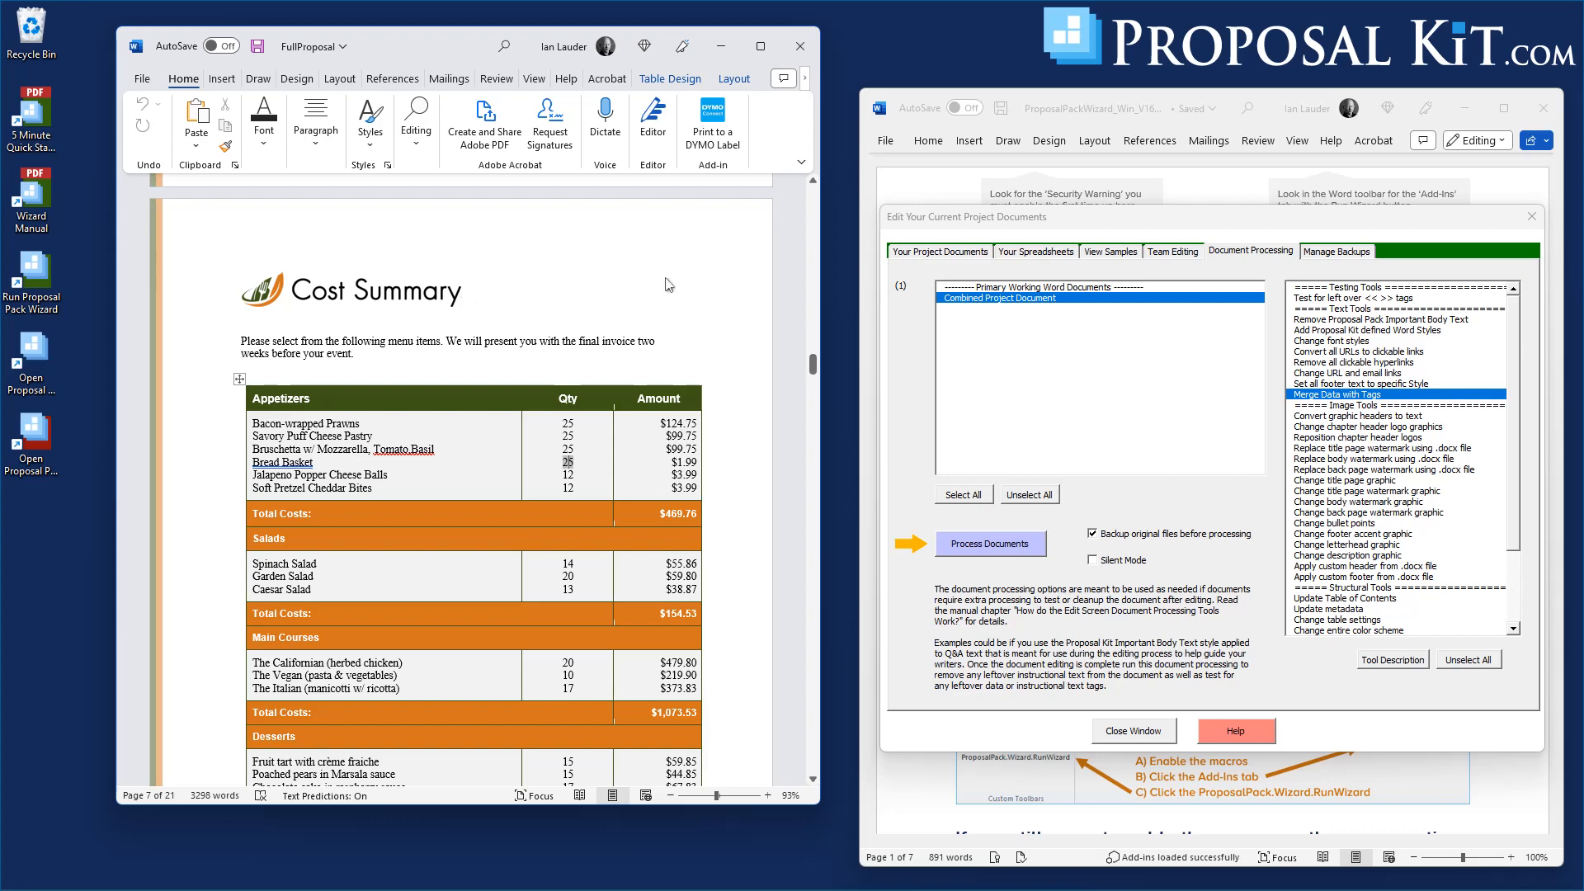
{"action": "left_click_drag", "start_coordinate": [812, 360], "coordinate": [813, 370]}
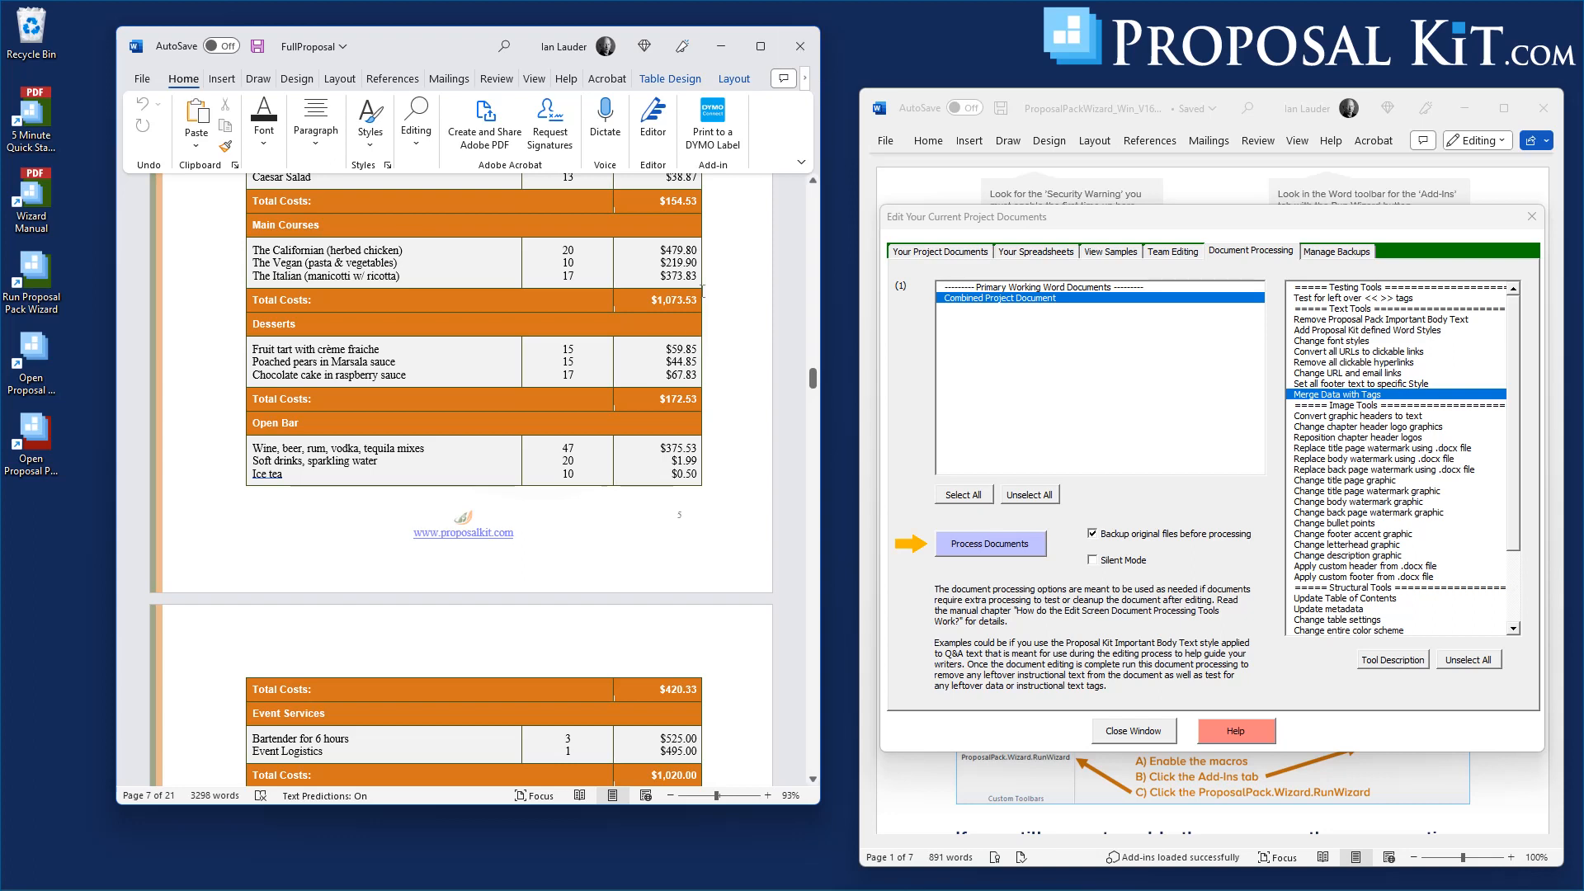
- Close the FullProposal document, answering its closing prompt, and close the ProposalPackWizard document
{"action": "left_click", "coordinate": [802, 49]}
{"action": "left_click", "coordinate": [784, 490]}
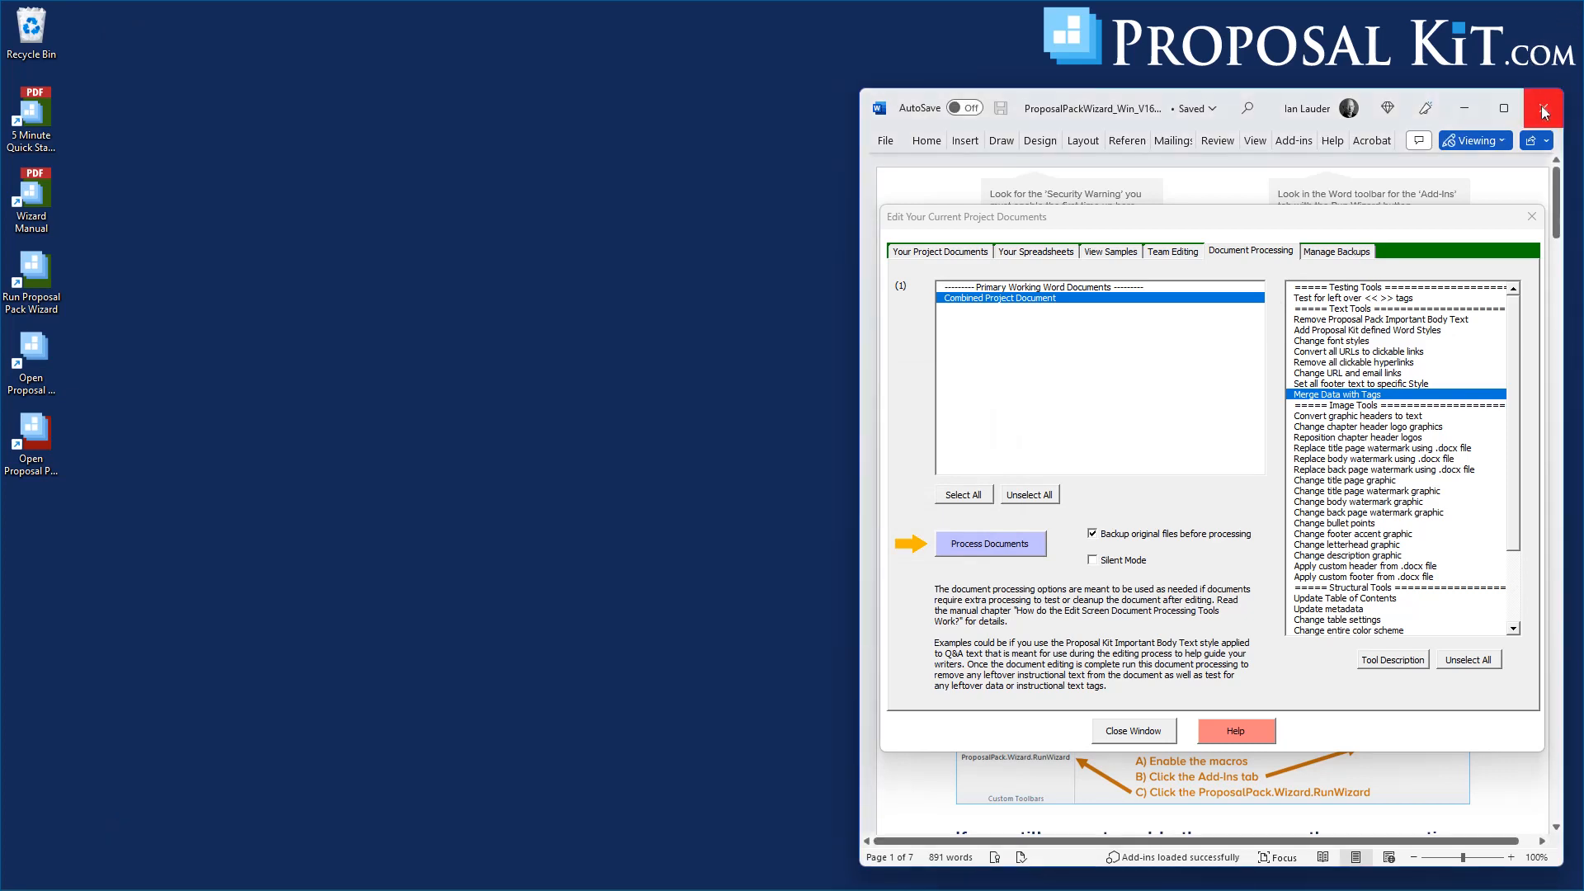
{"action": "left_click", "coordinate": [1546, 113]}
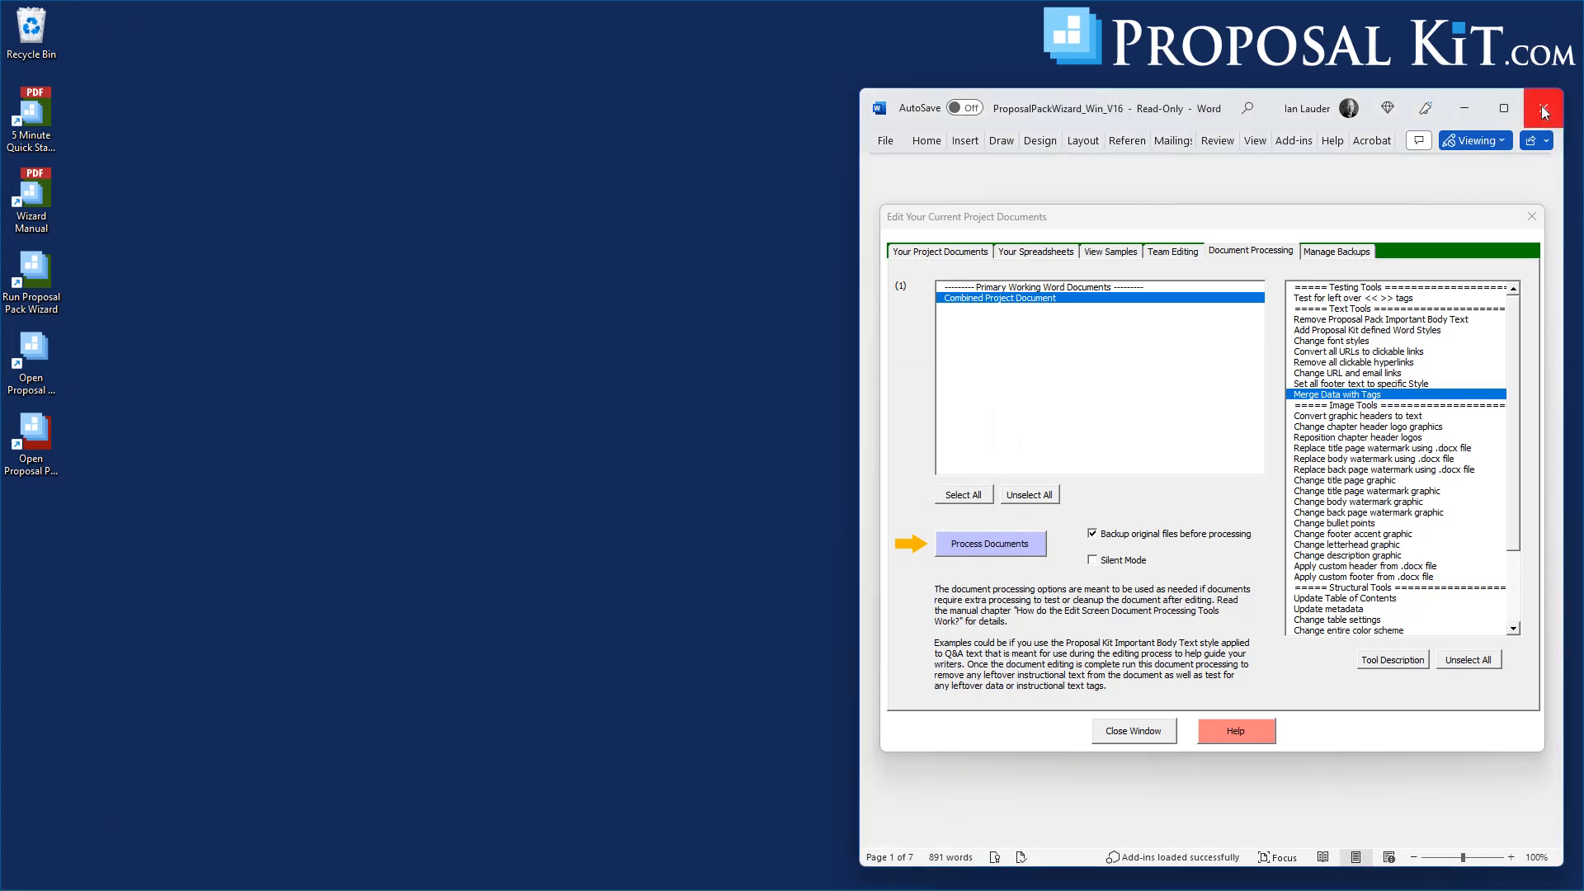